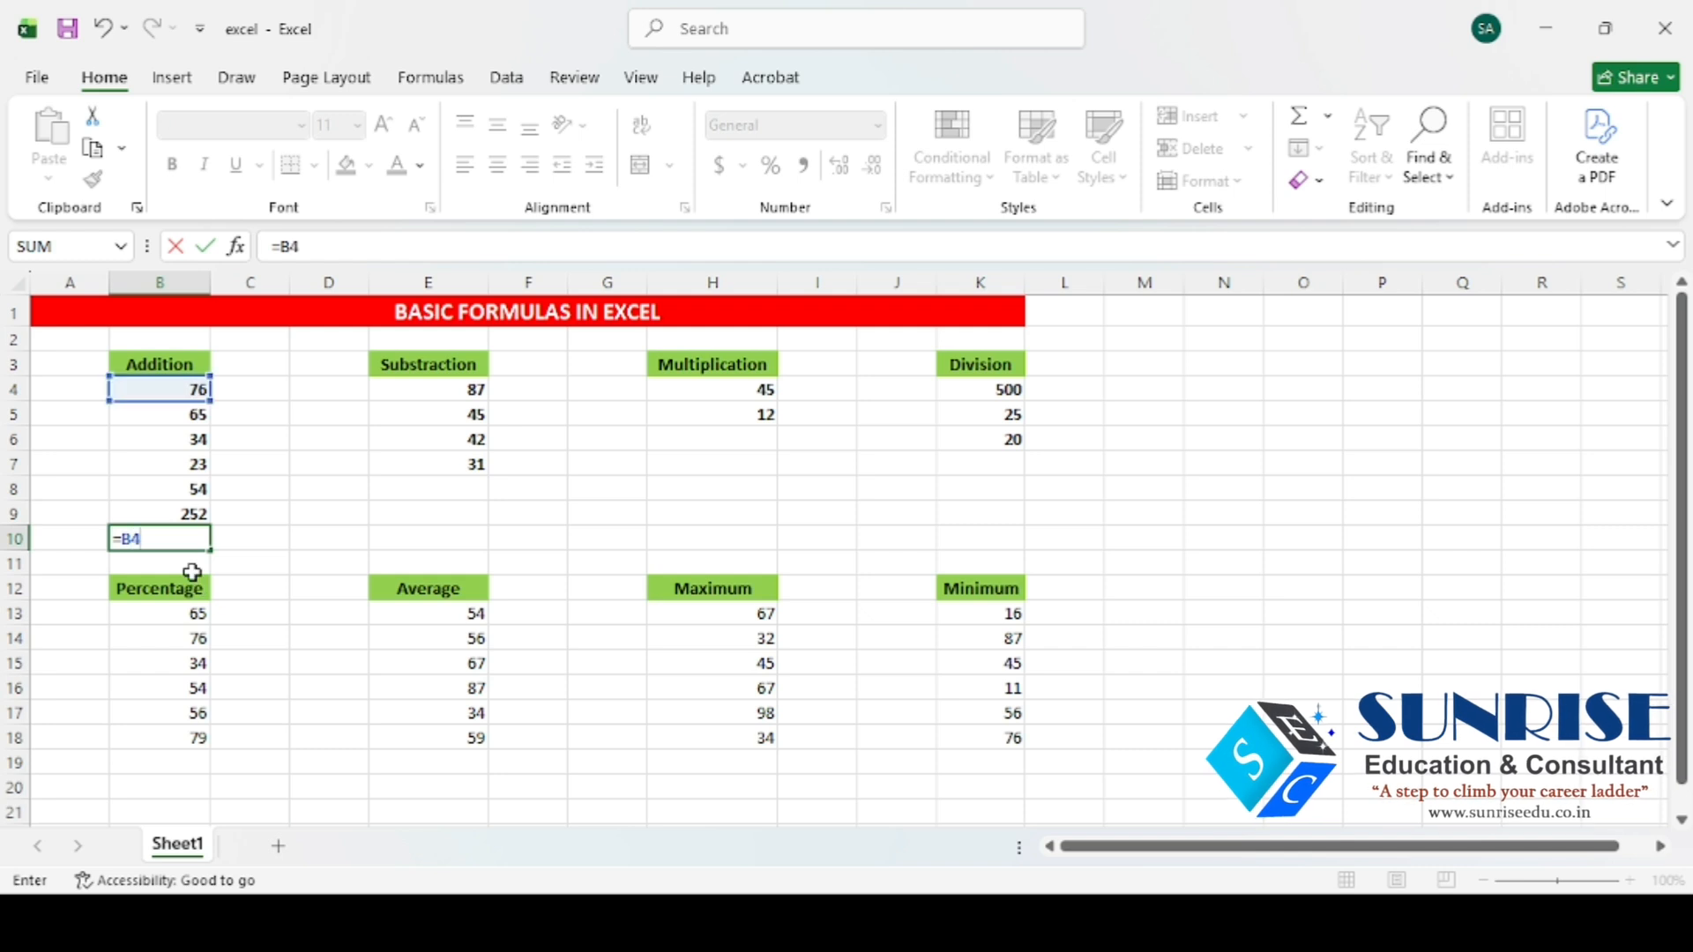
Step: Complete the addition formula in cell B10 as =B4+B5+B6+B7+B8
type("+")
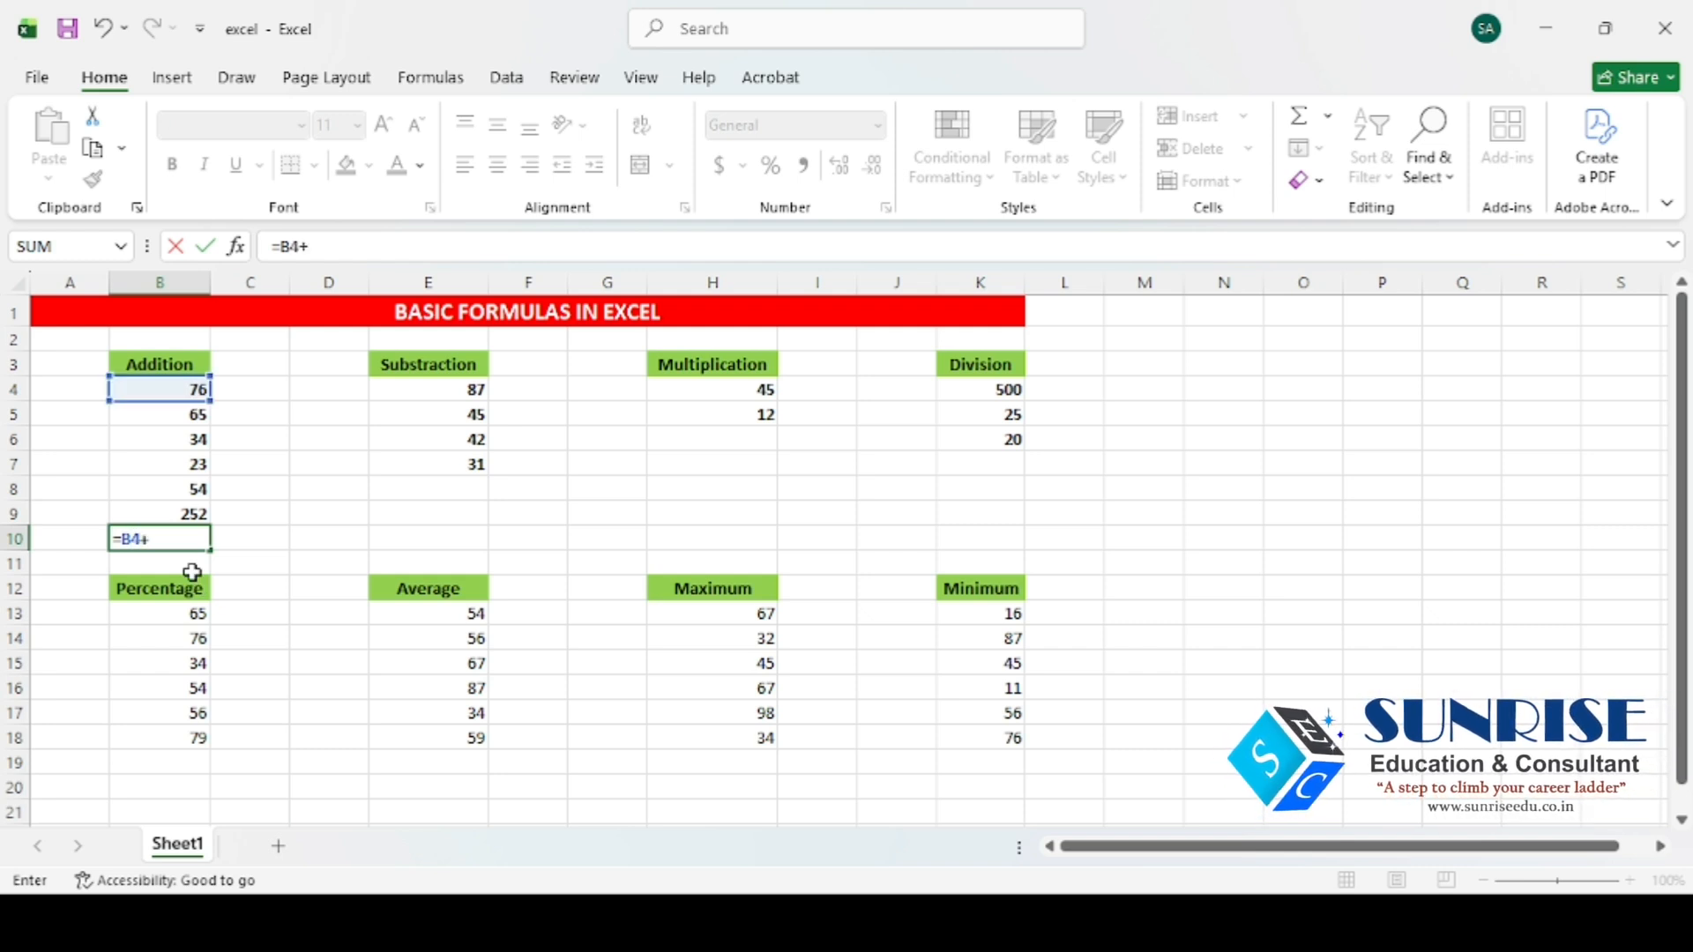
type("B5+")
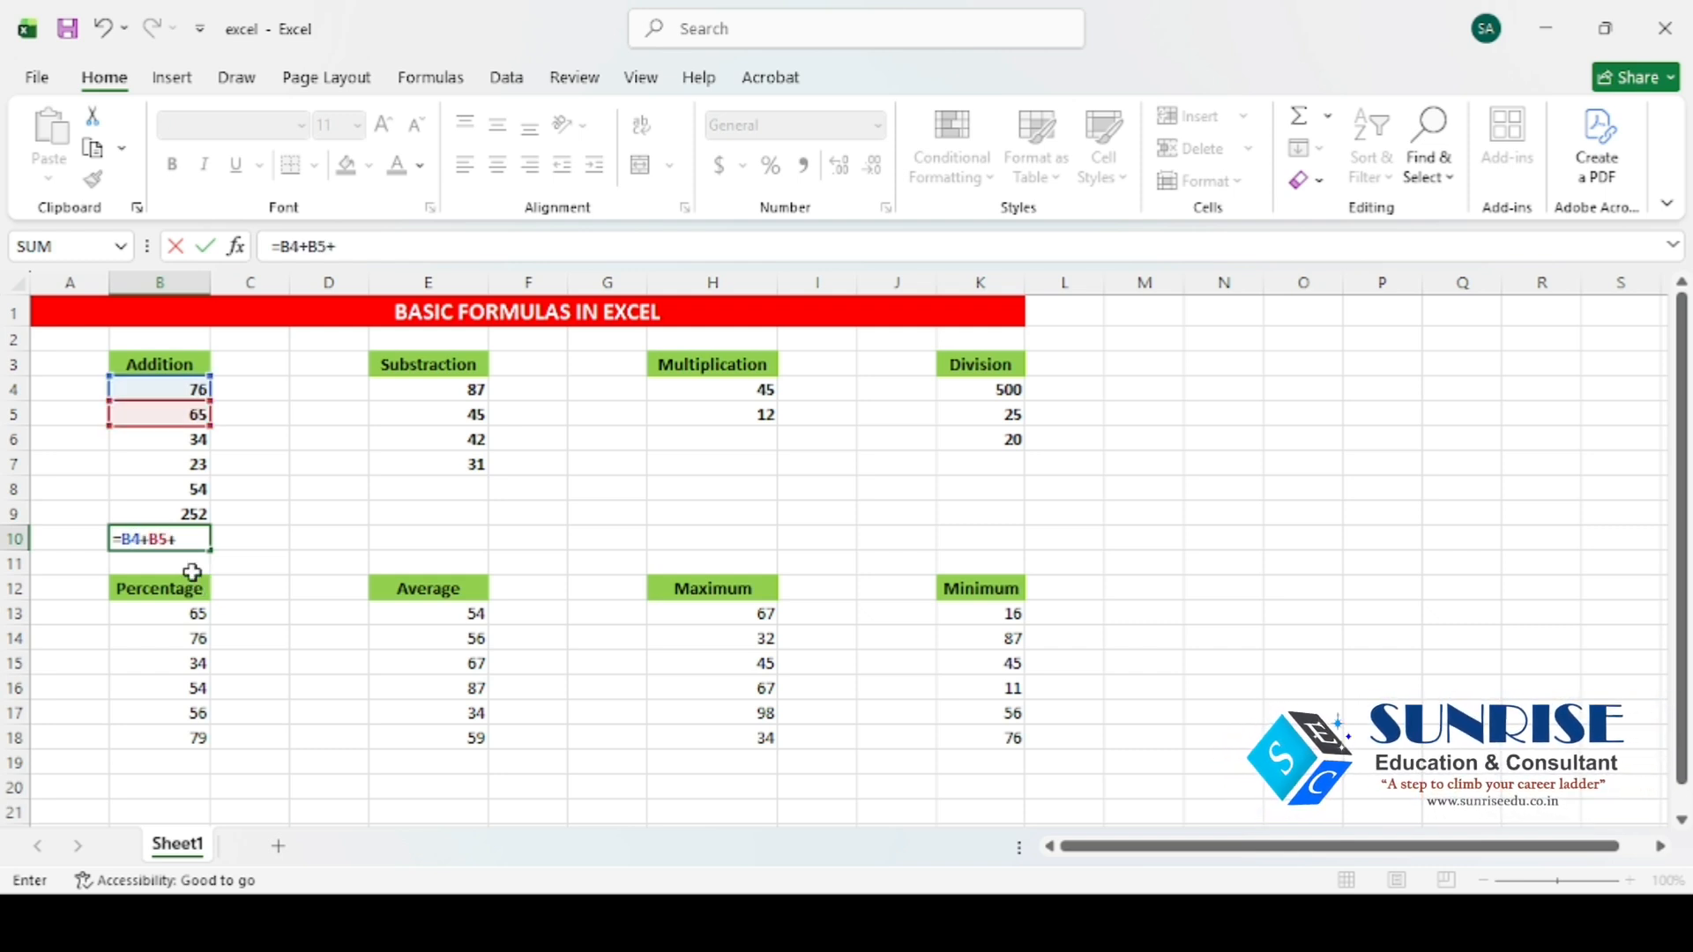
type("B6+")
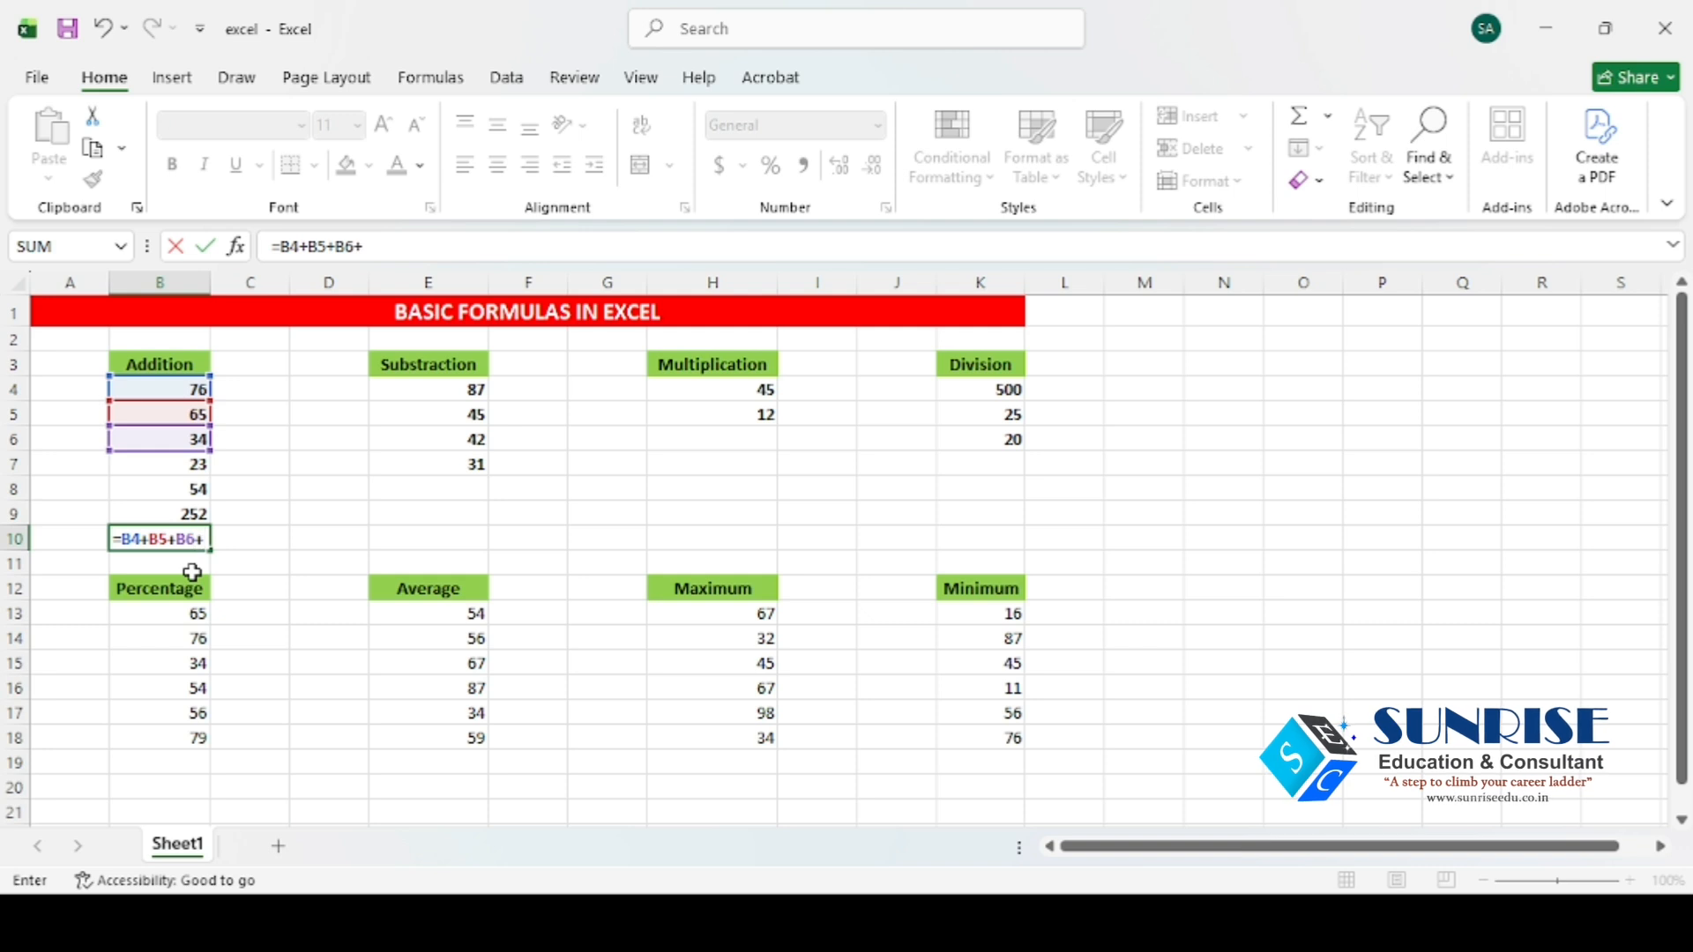
type("B7")
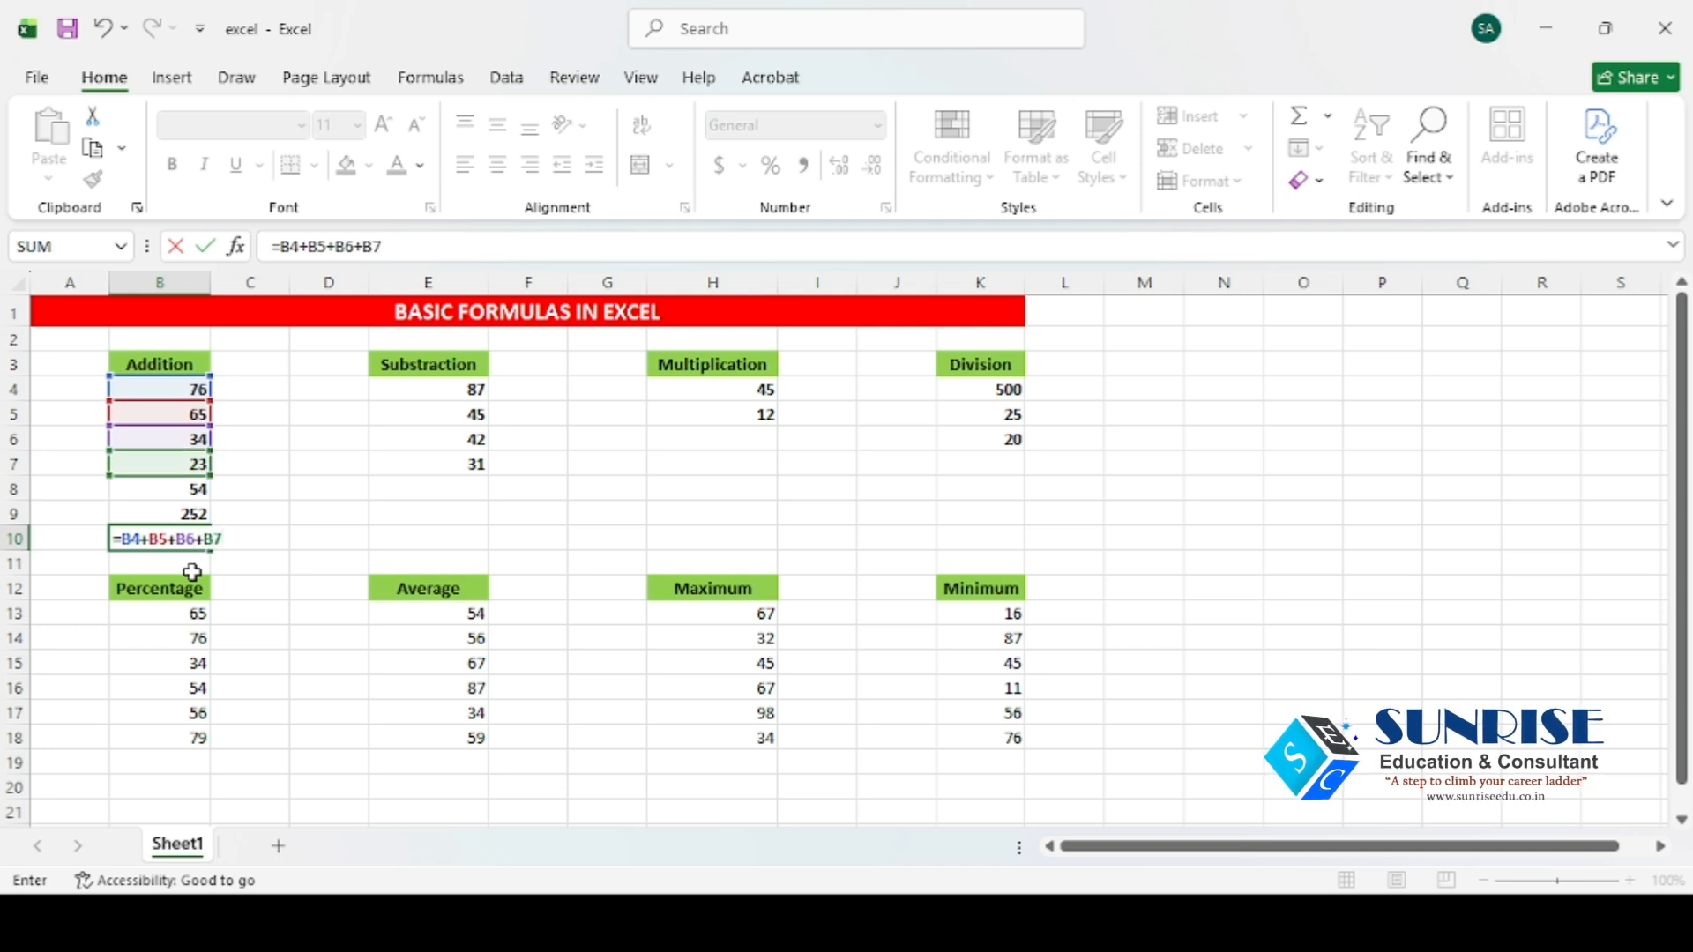
type("+B8")
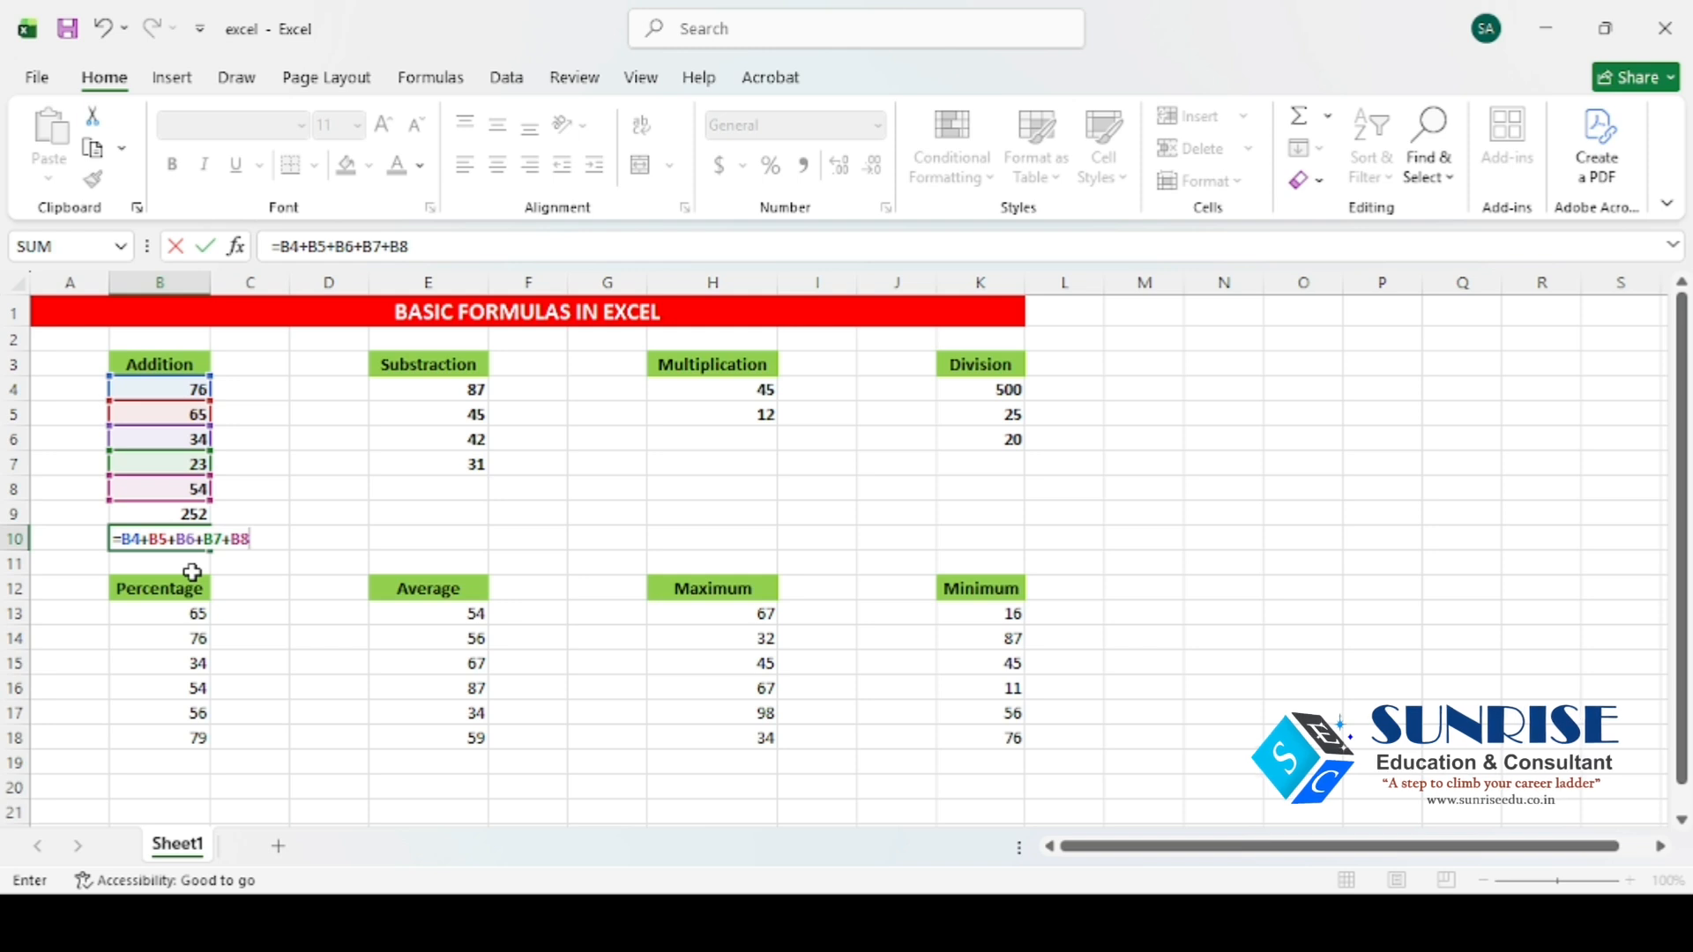
key("Return")
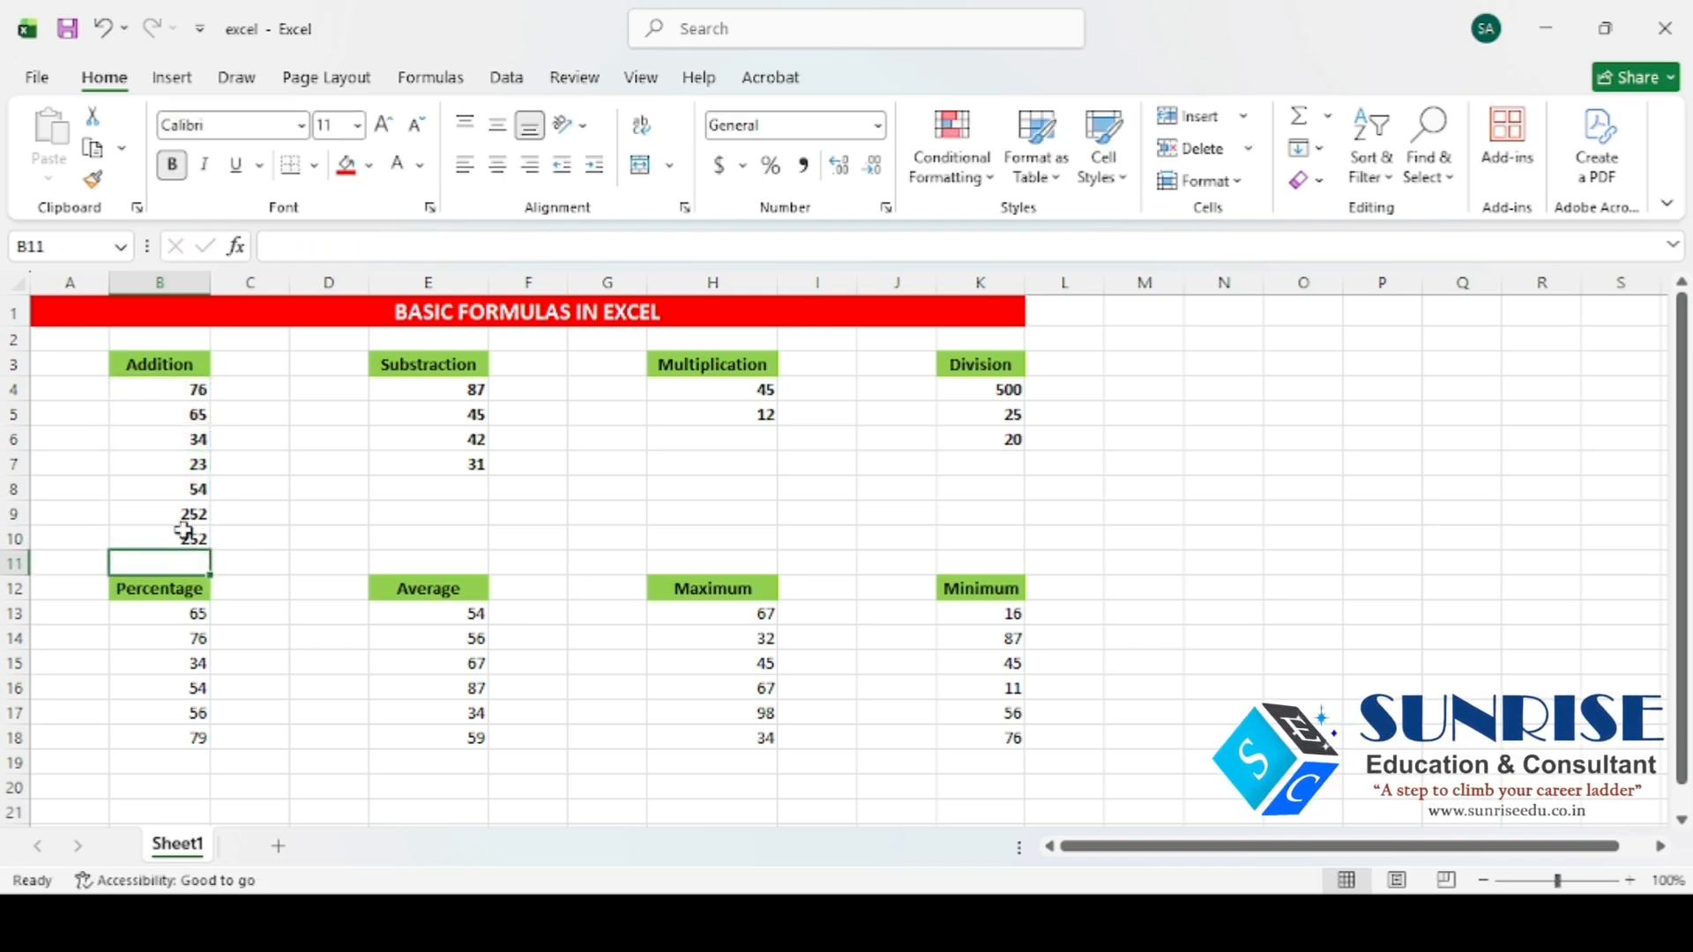
left_click(184, 536)
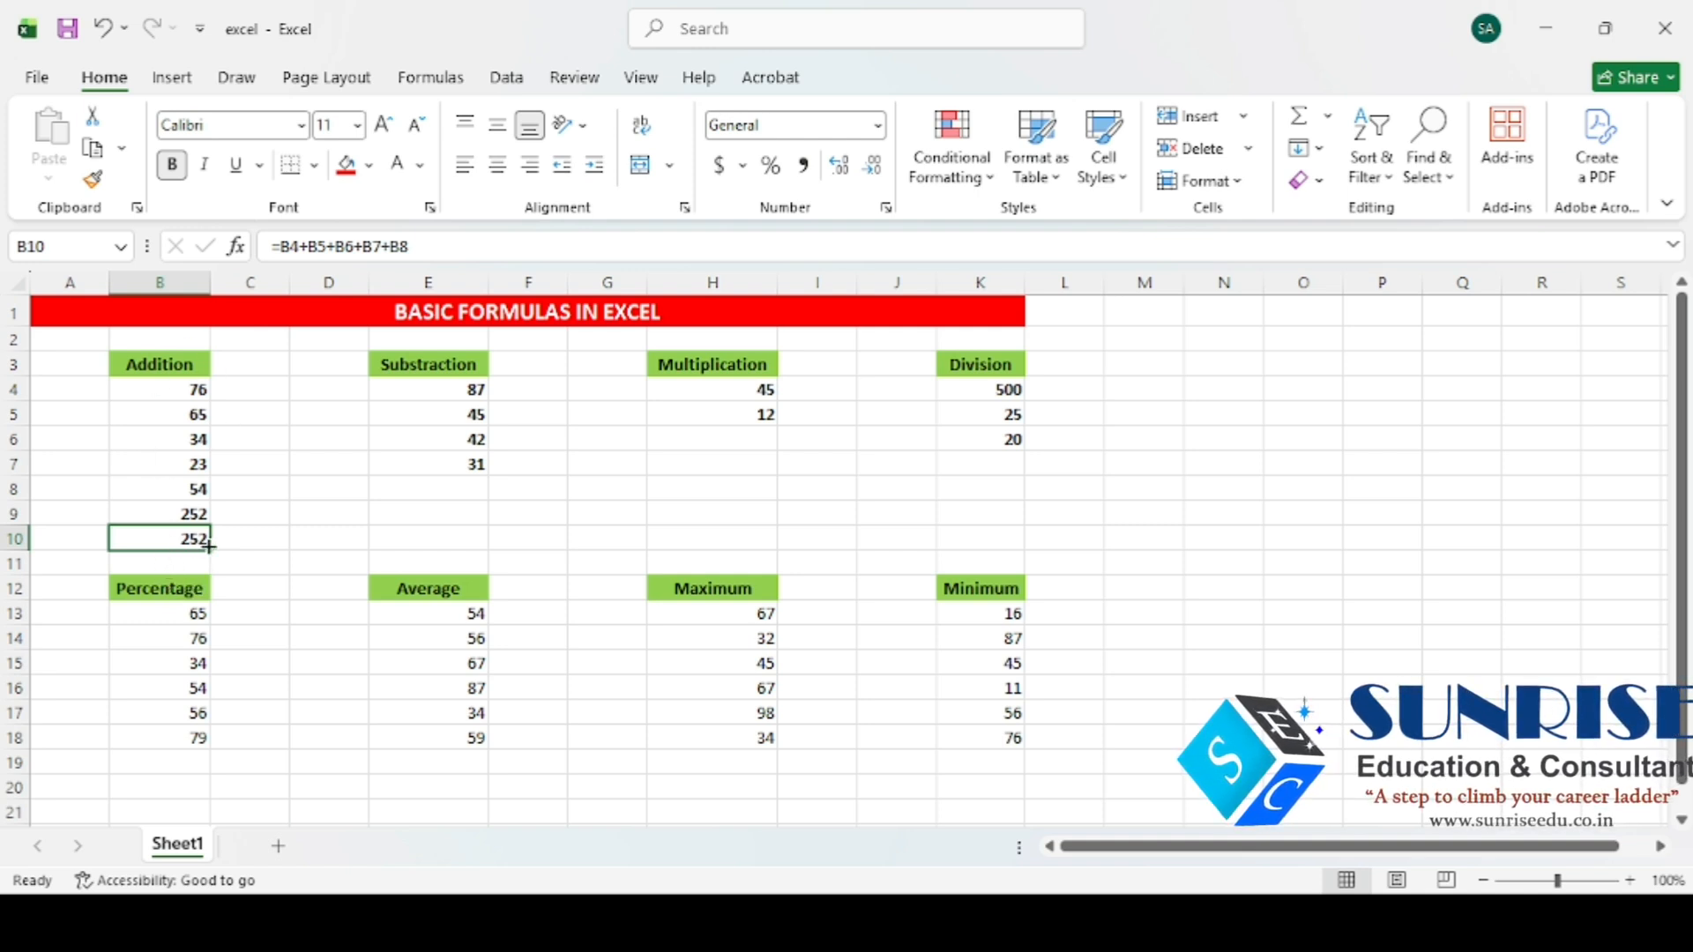
Step: Enter a SUM formula in cell B11 to total the numbers of the Addition column
left_click(160, 563)
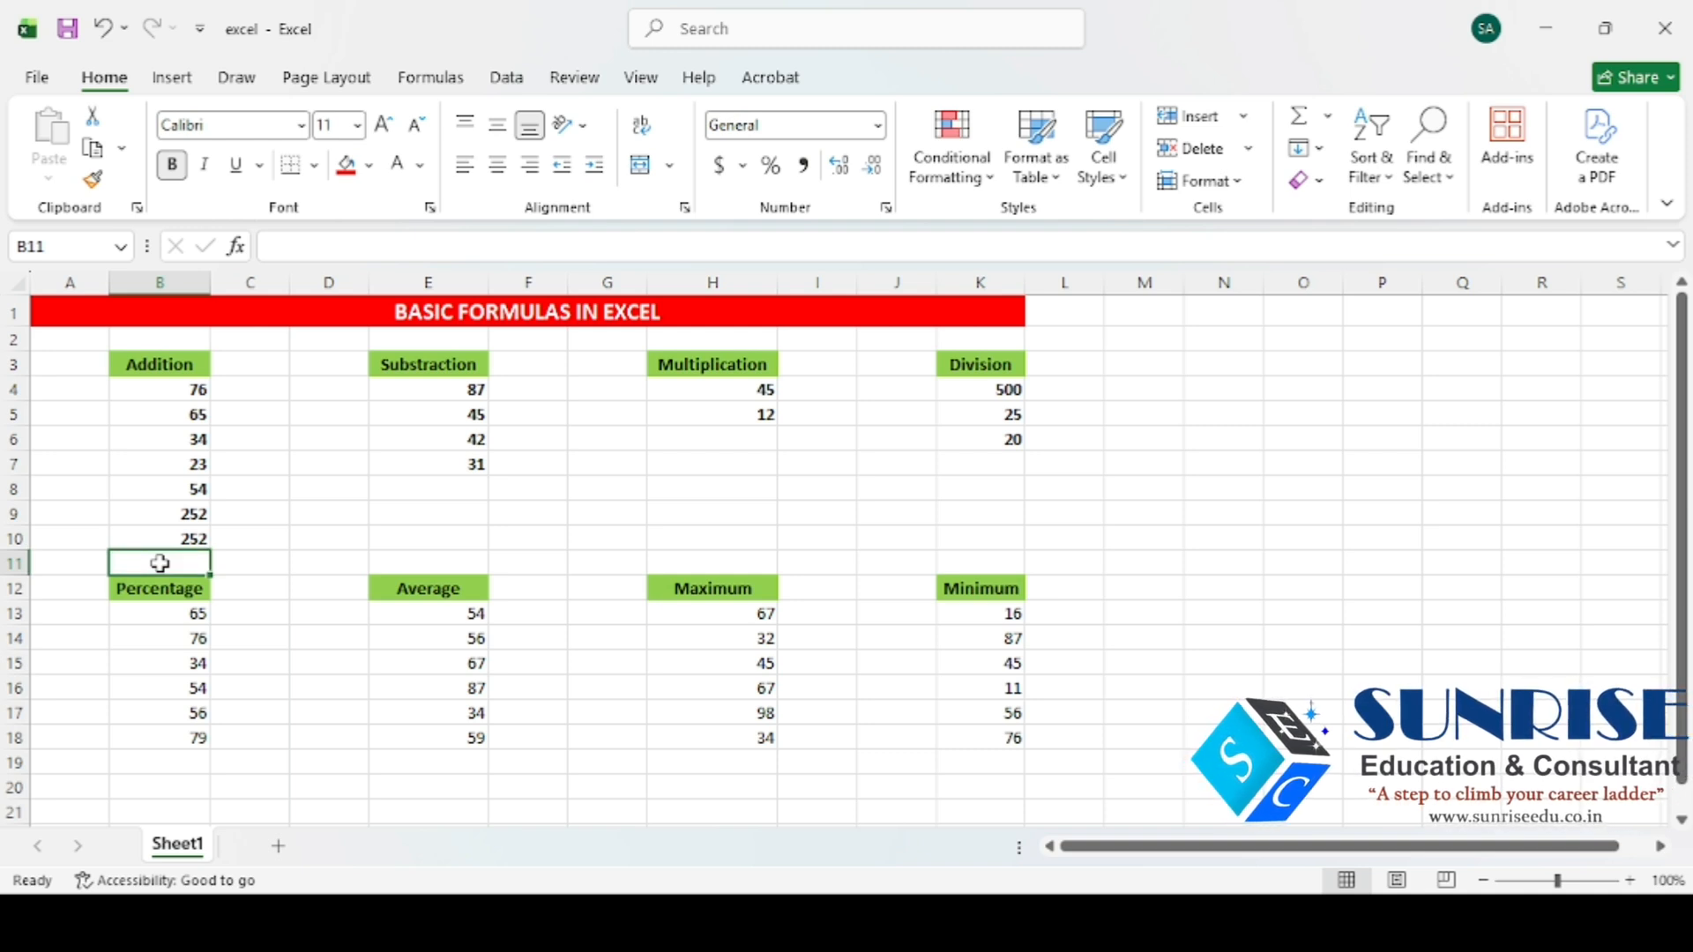
type("=")
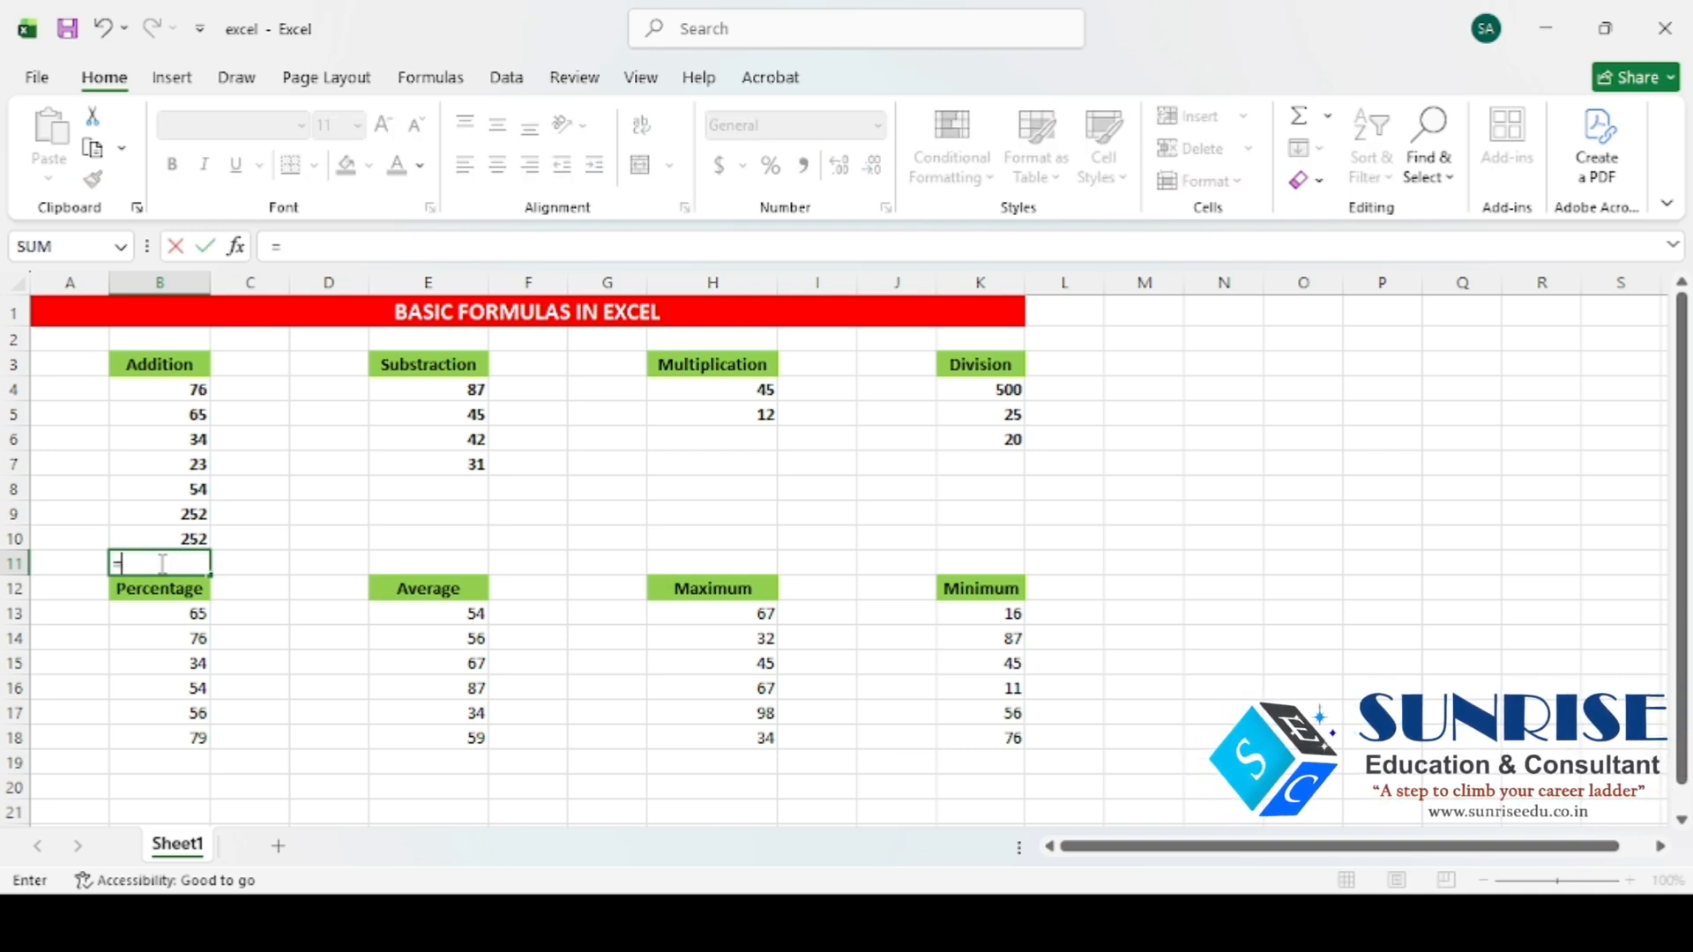
type("SUM")
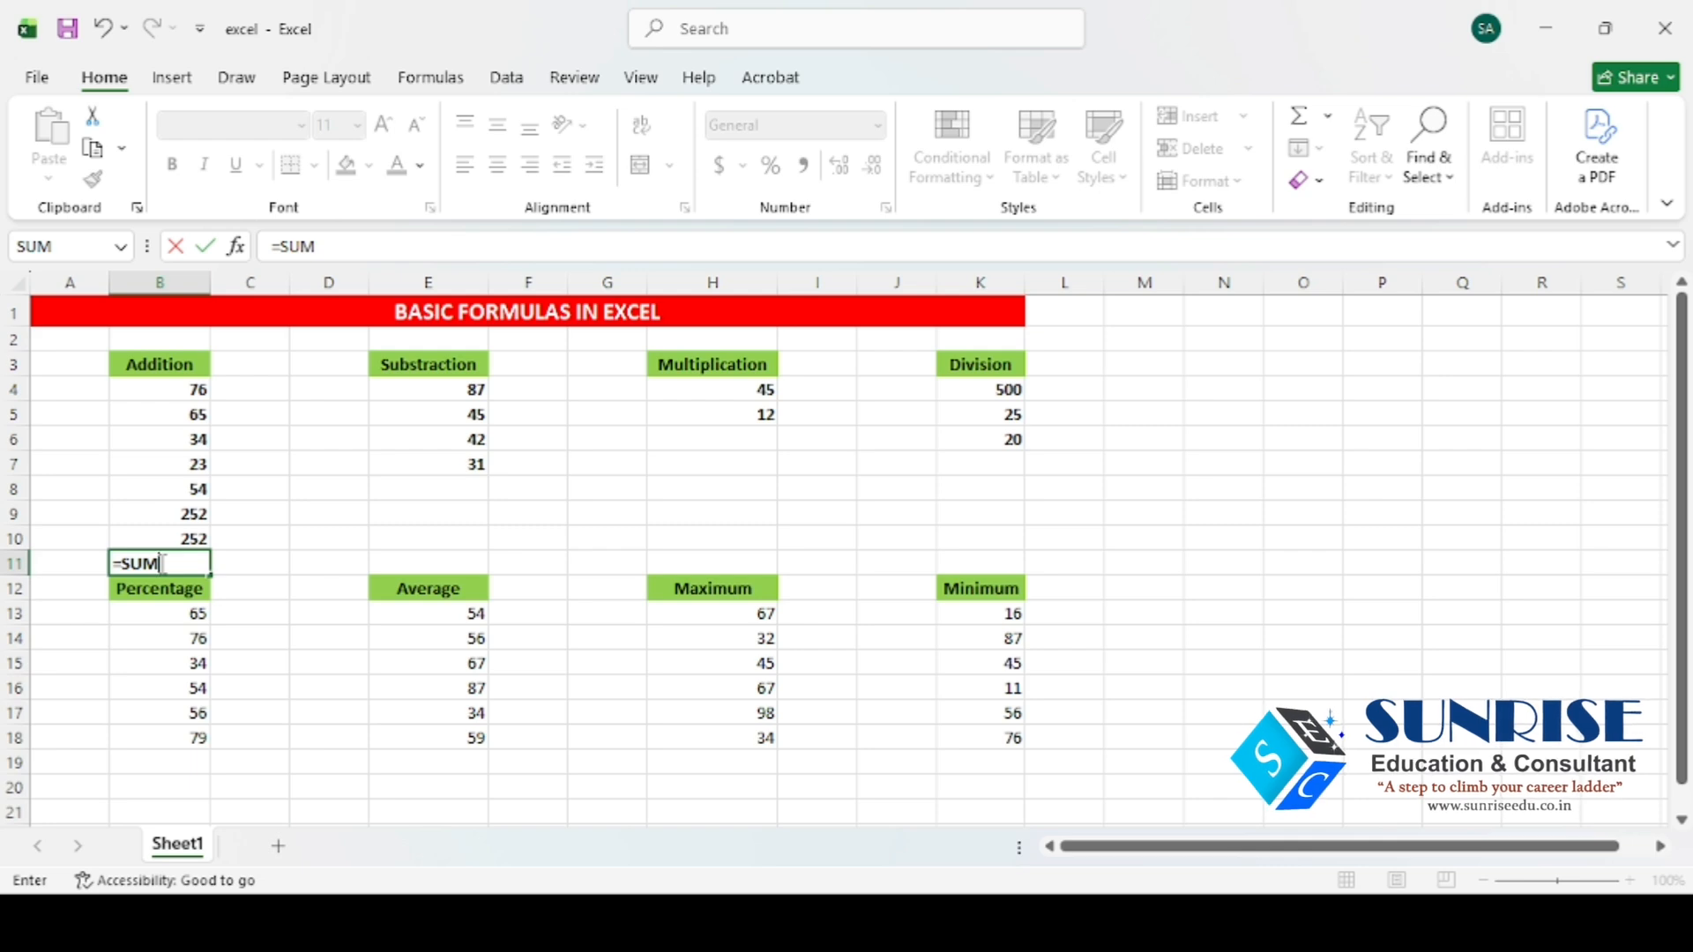
key("Return")
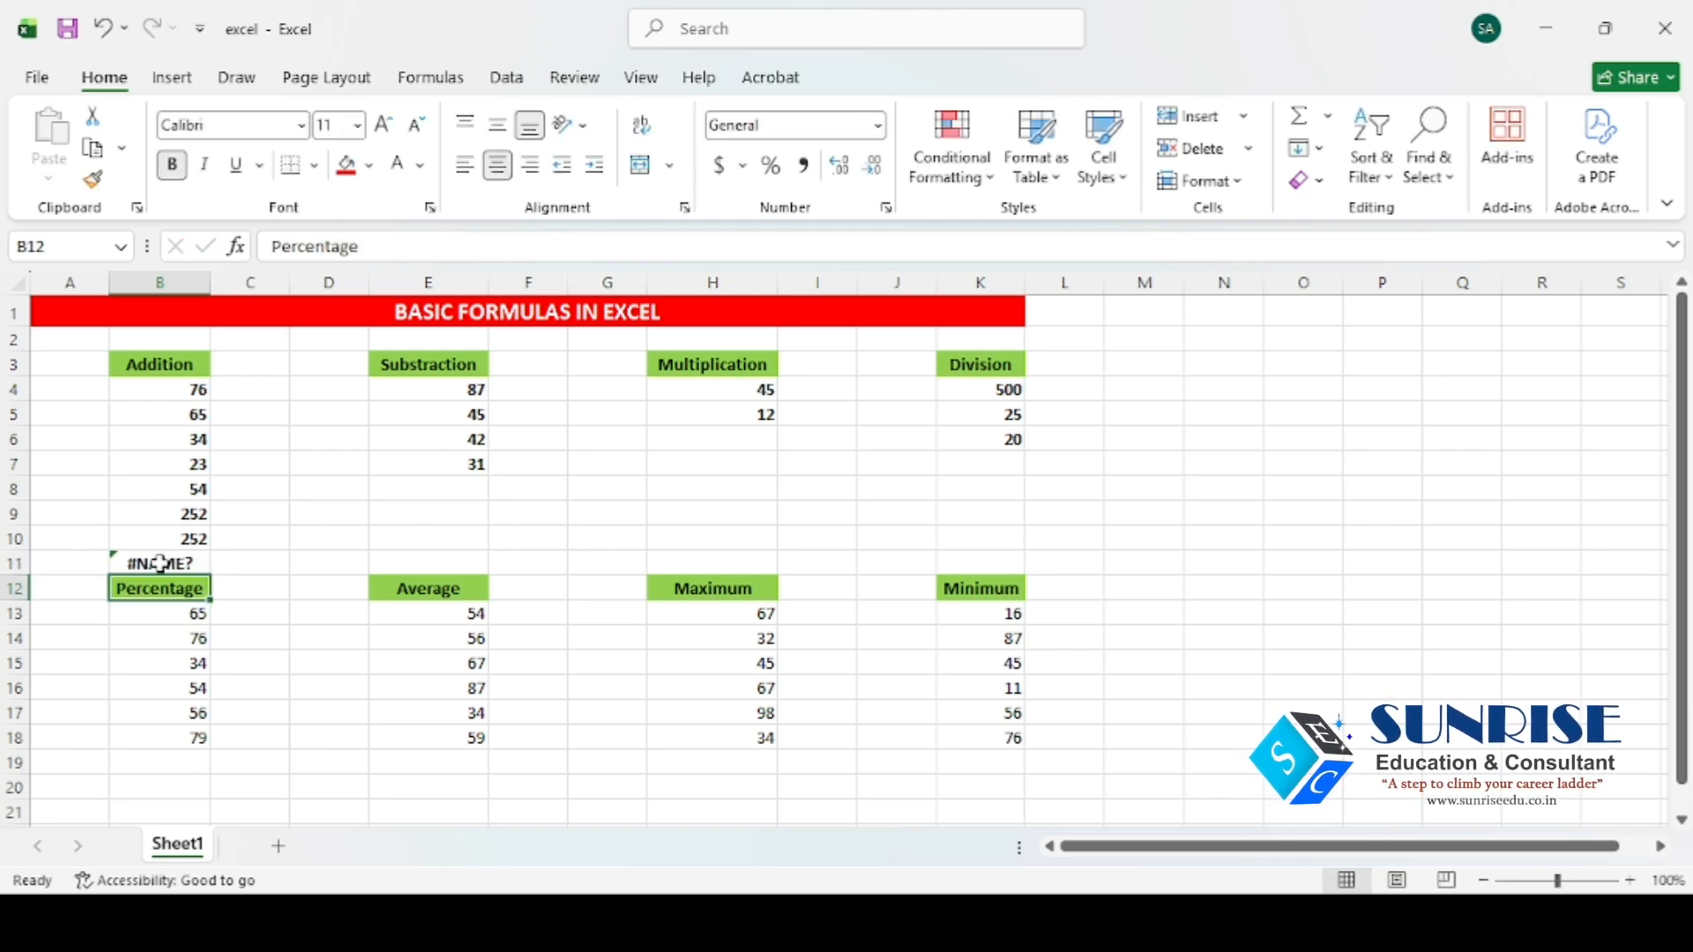
left_click(160, 563)
double_click(162, 564)
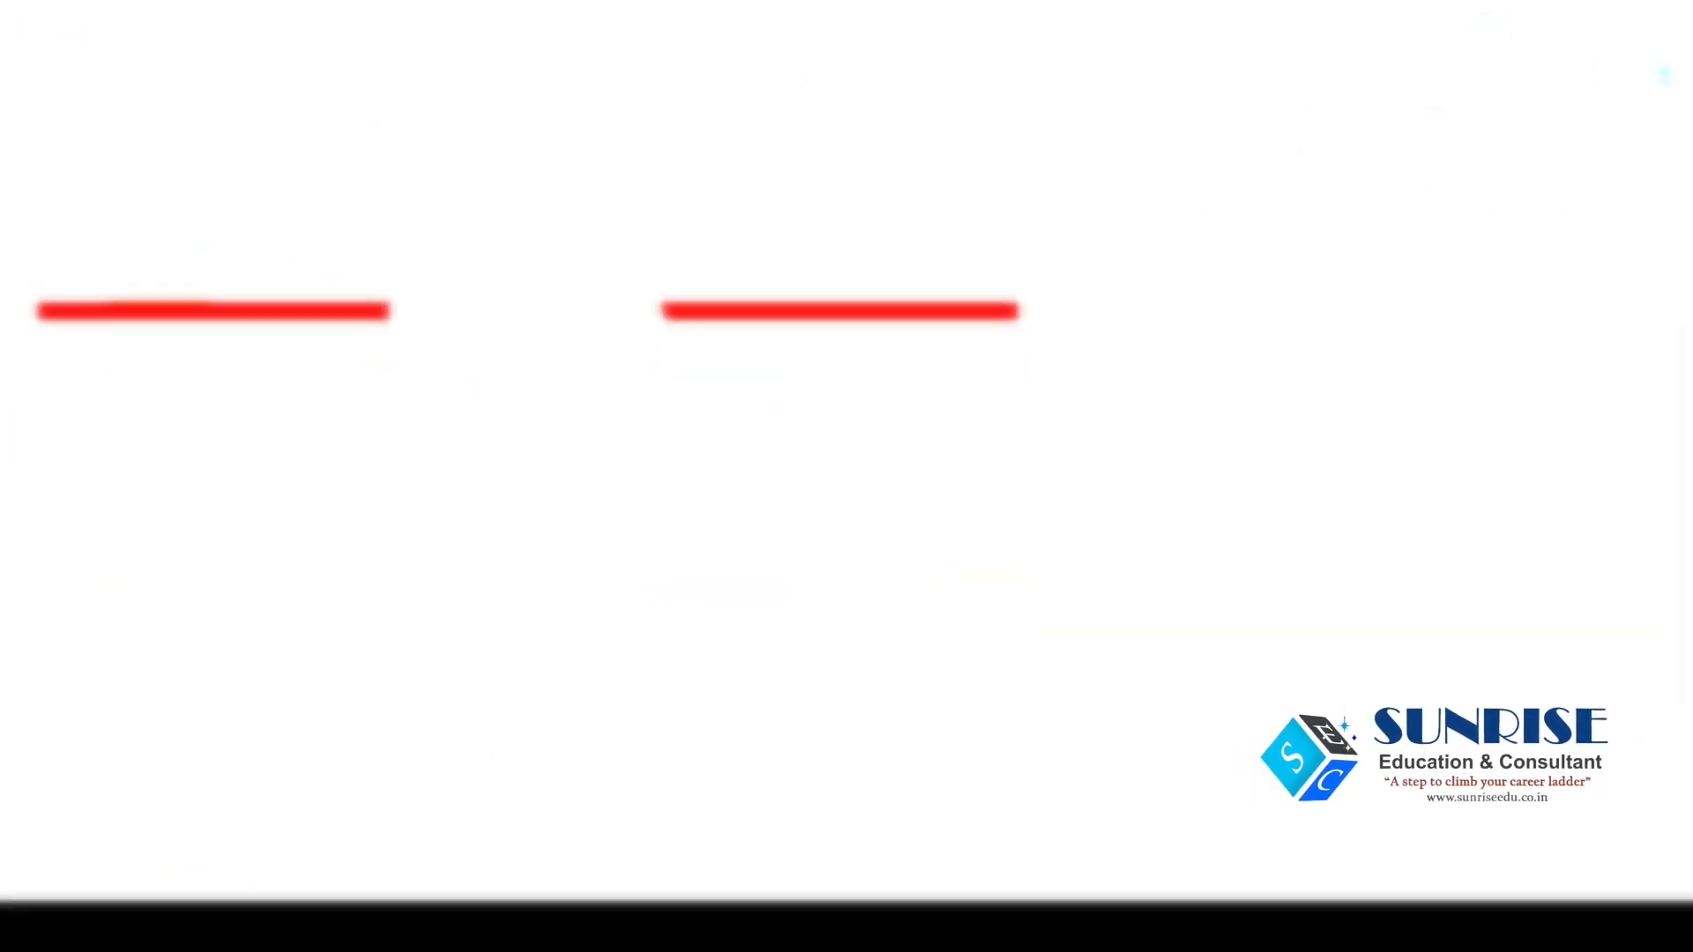
Step: Complete the subtraction formula in cell E6 as =E4-E5
type("-E5")
key("Return")
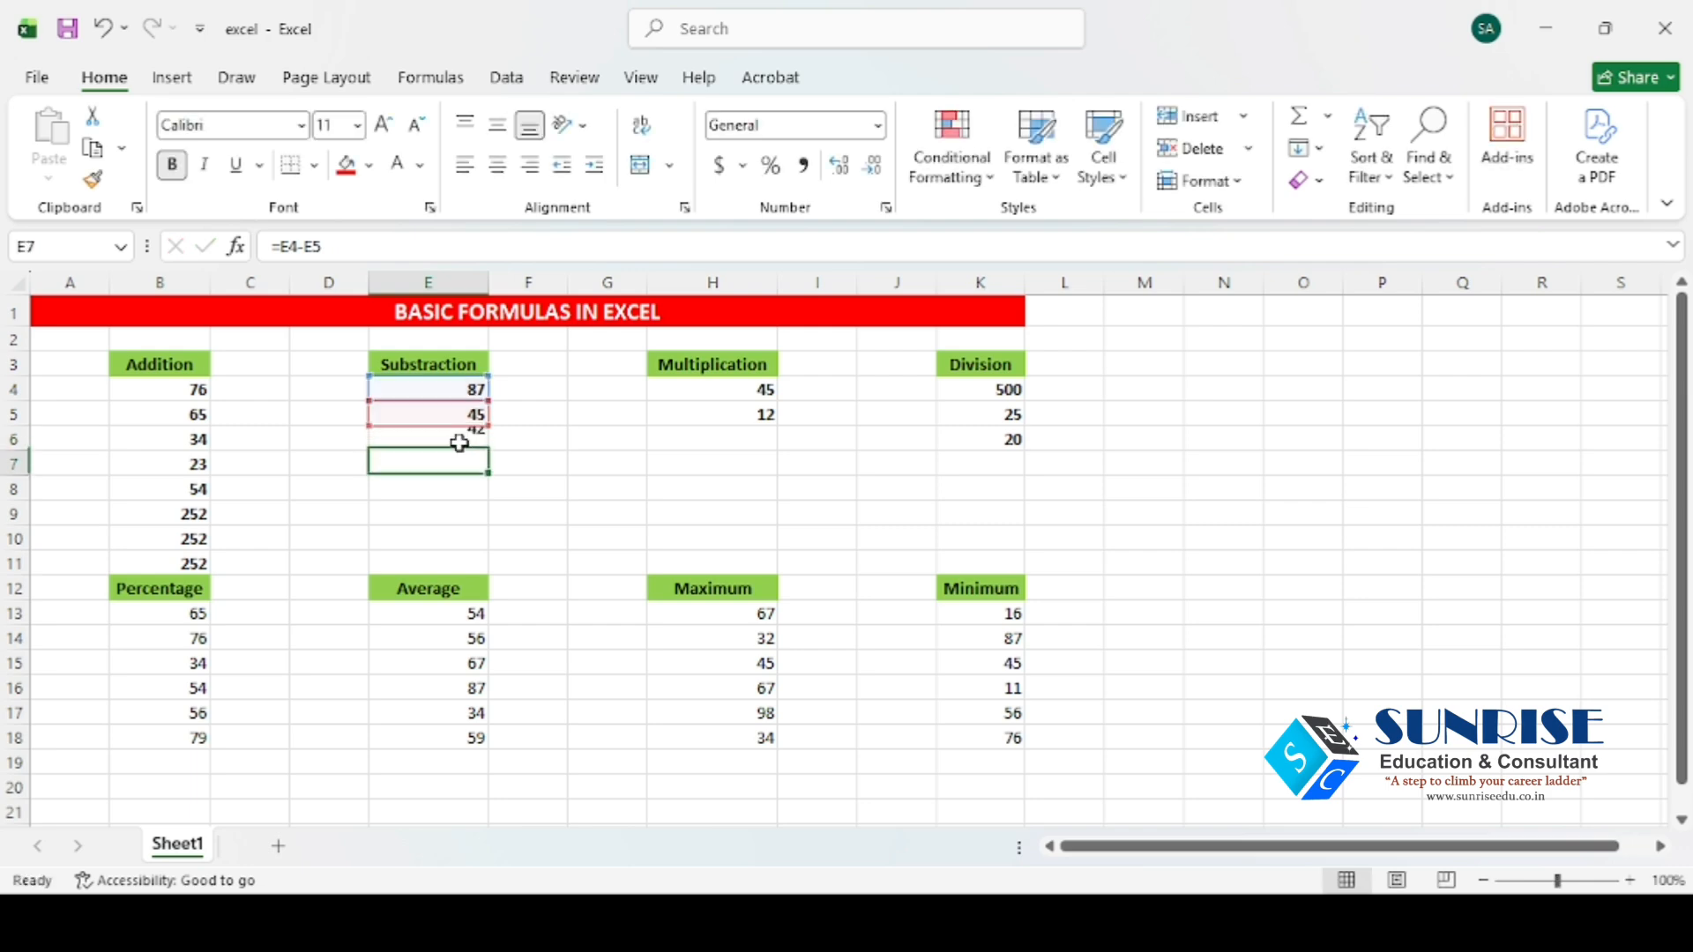
left_click(476, 438)
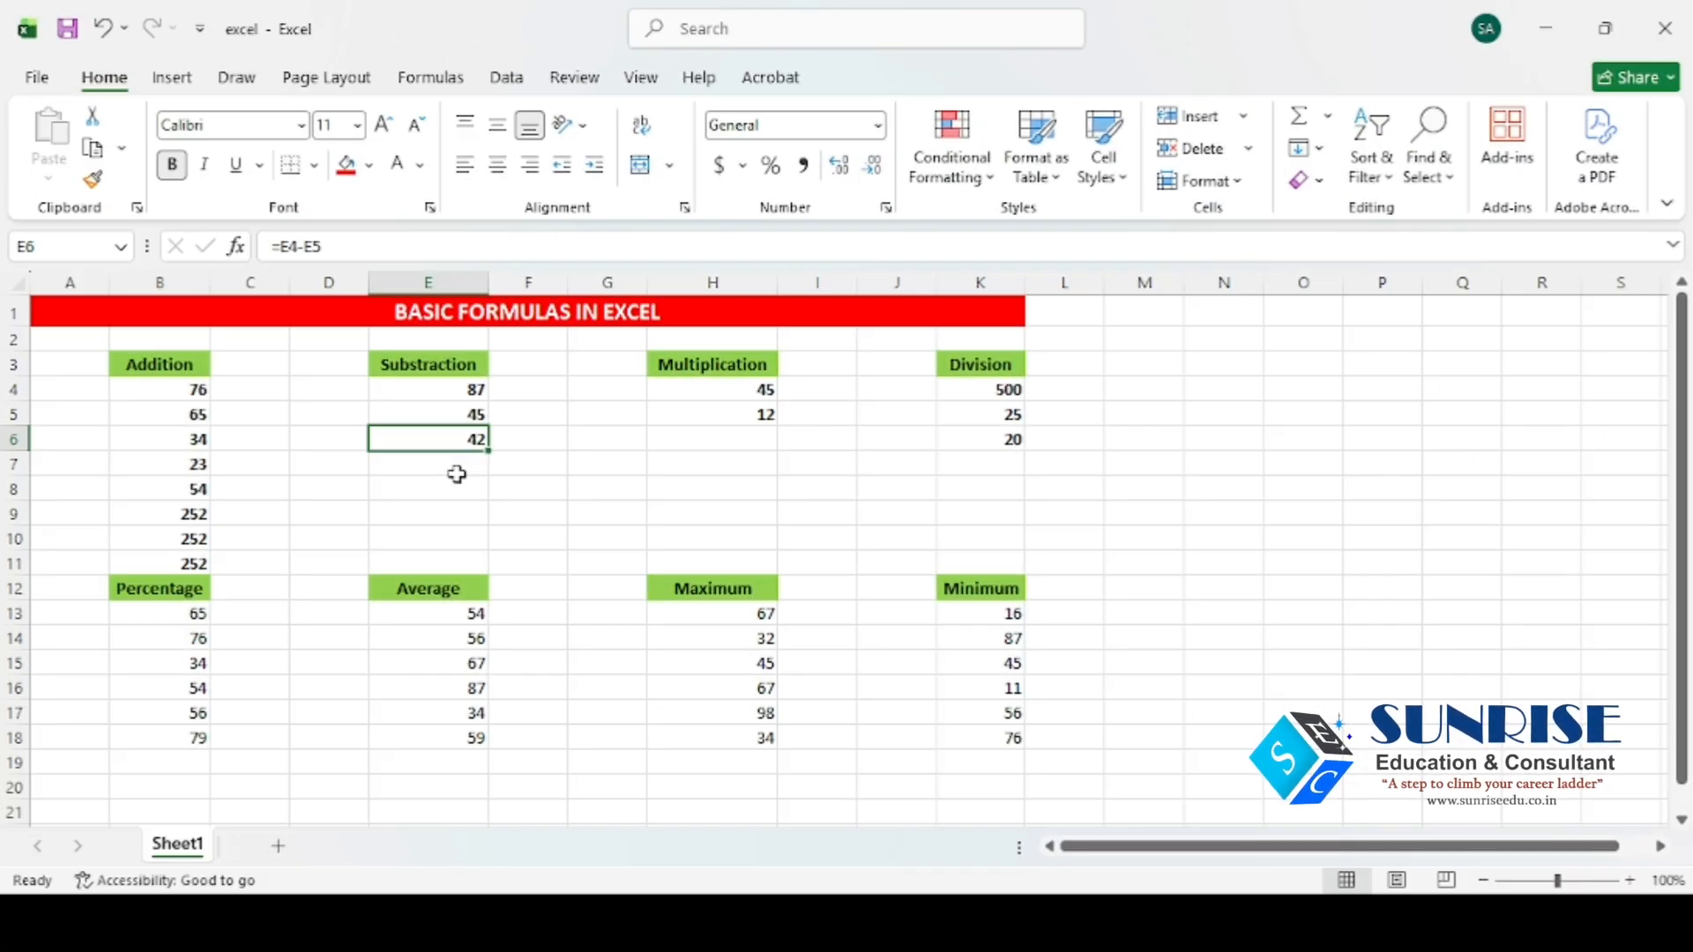
Step: Enter the subtraction with direct numbers, =87-45, in cell E7
left_click(456, 475)
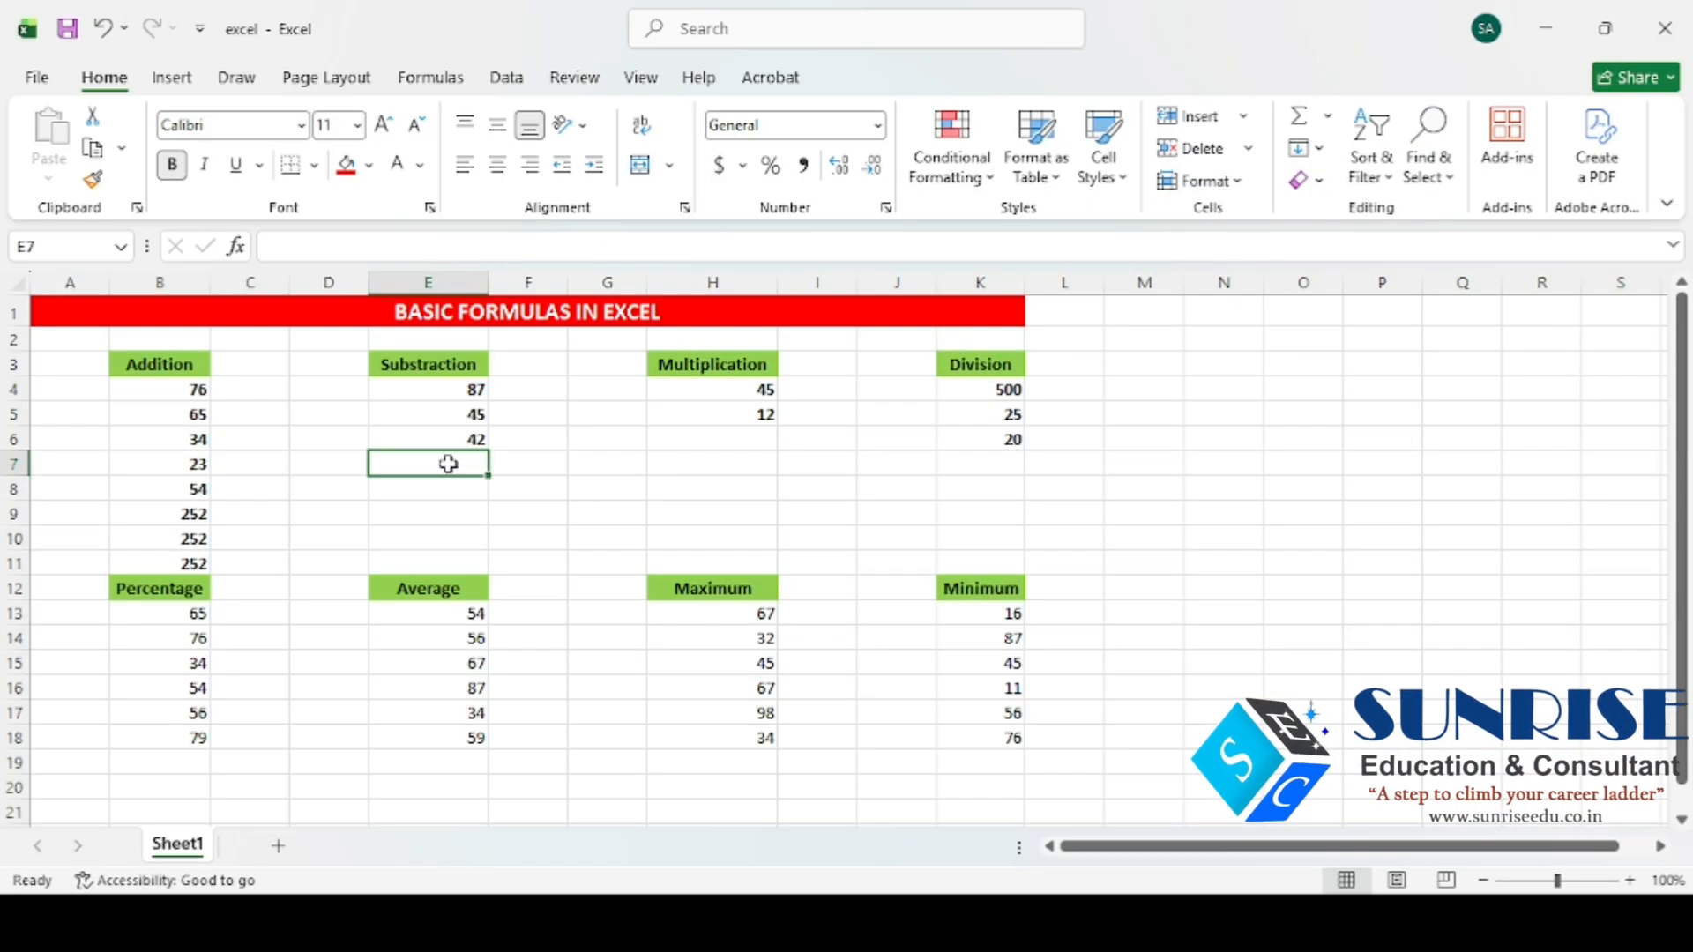
type("=87")
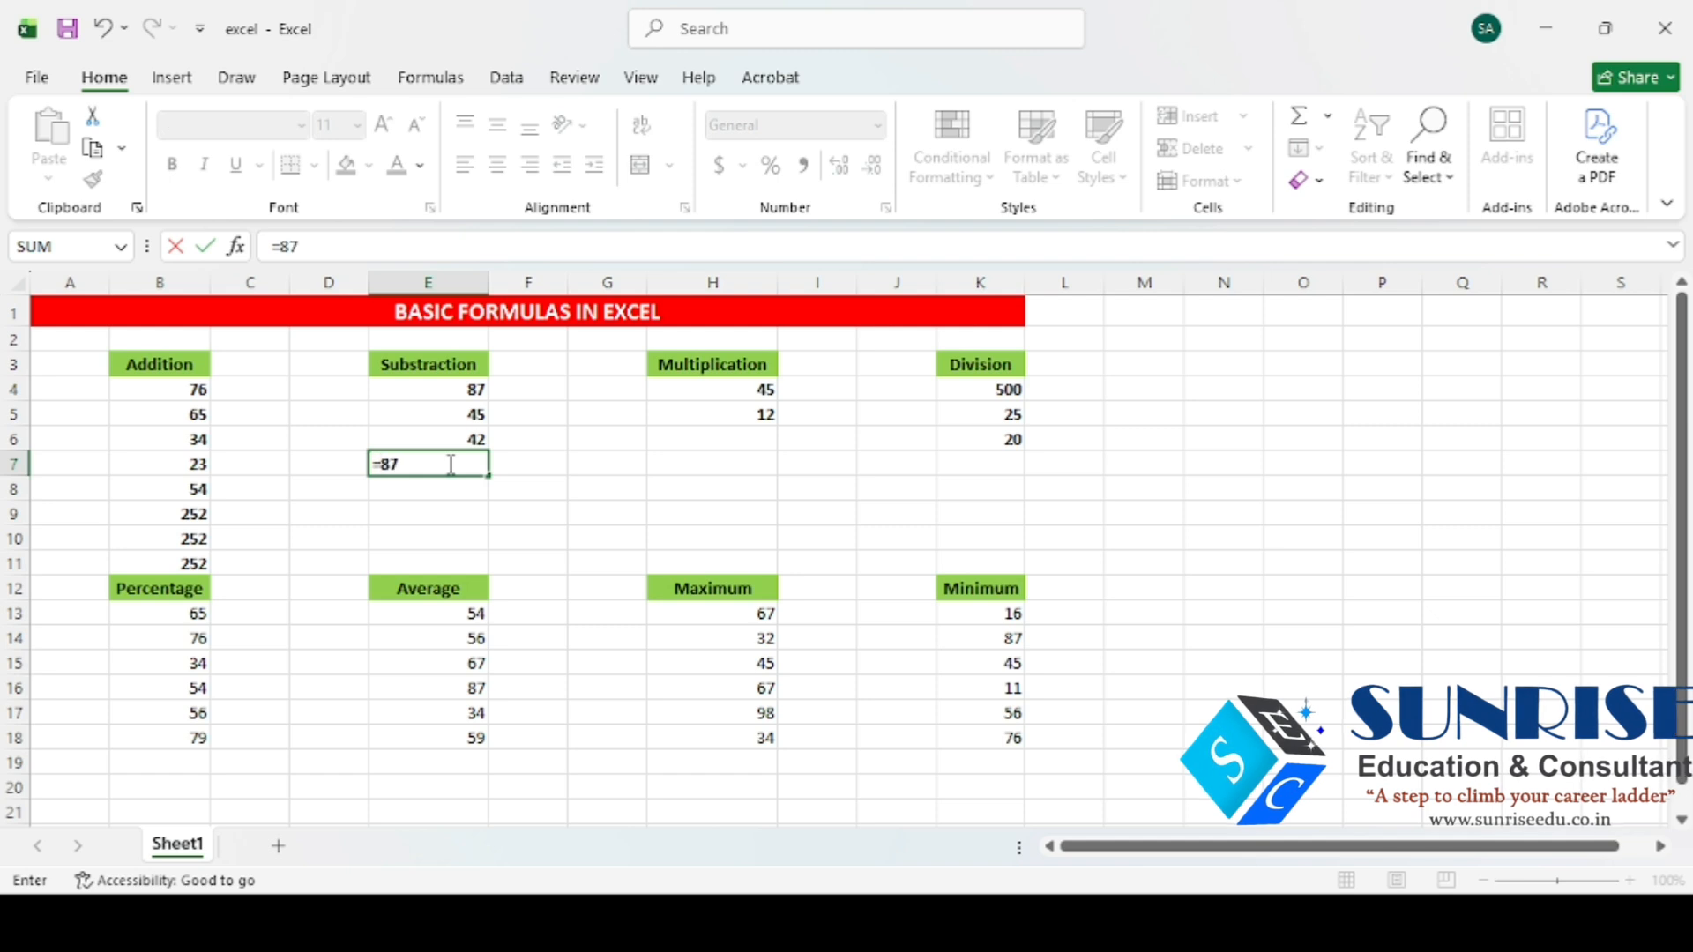
type("-45")
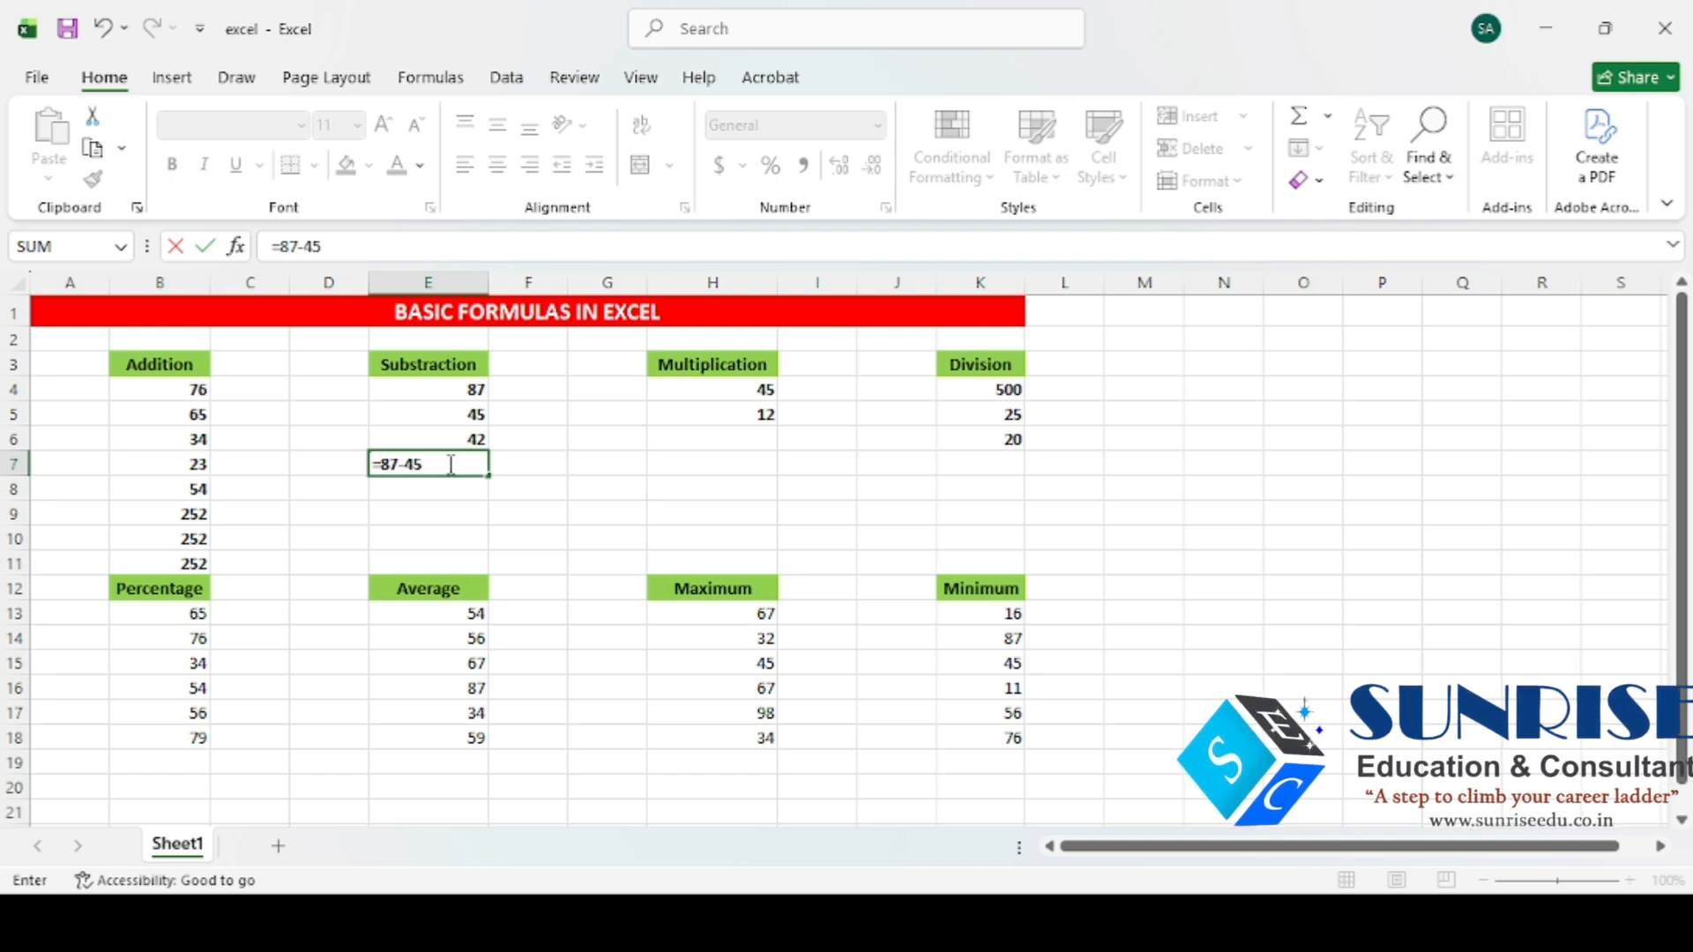
left_click(450, 464)
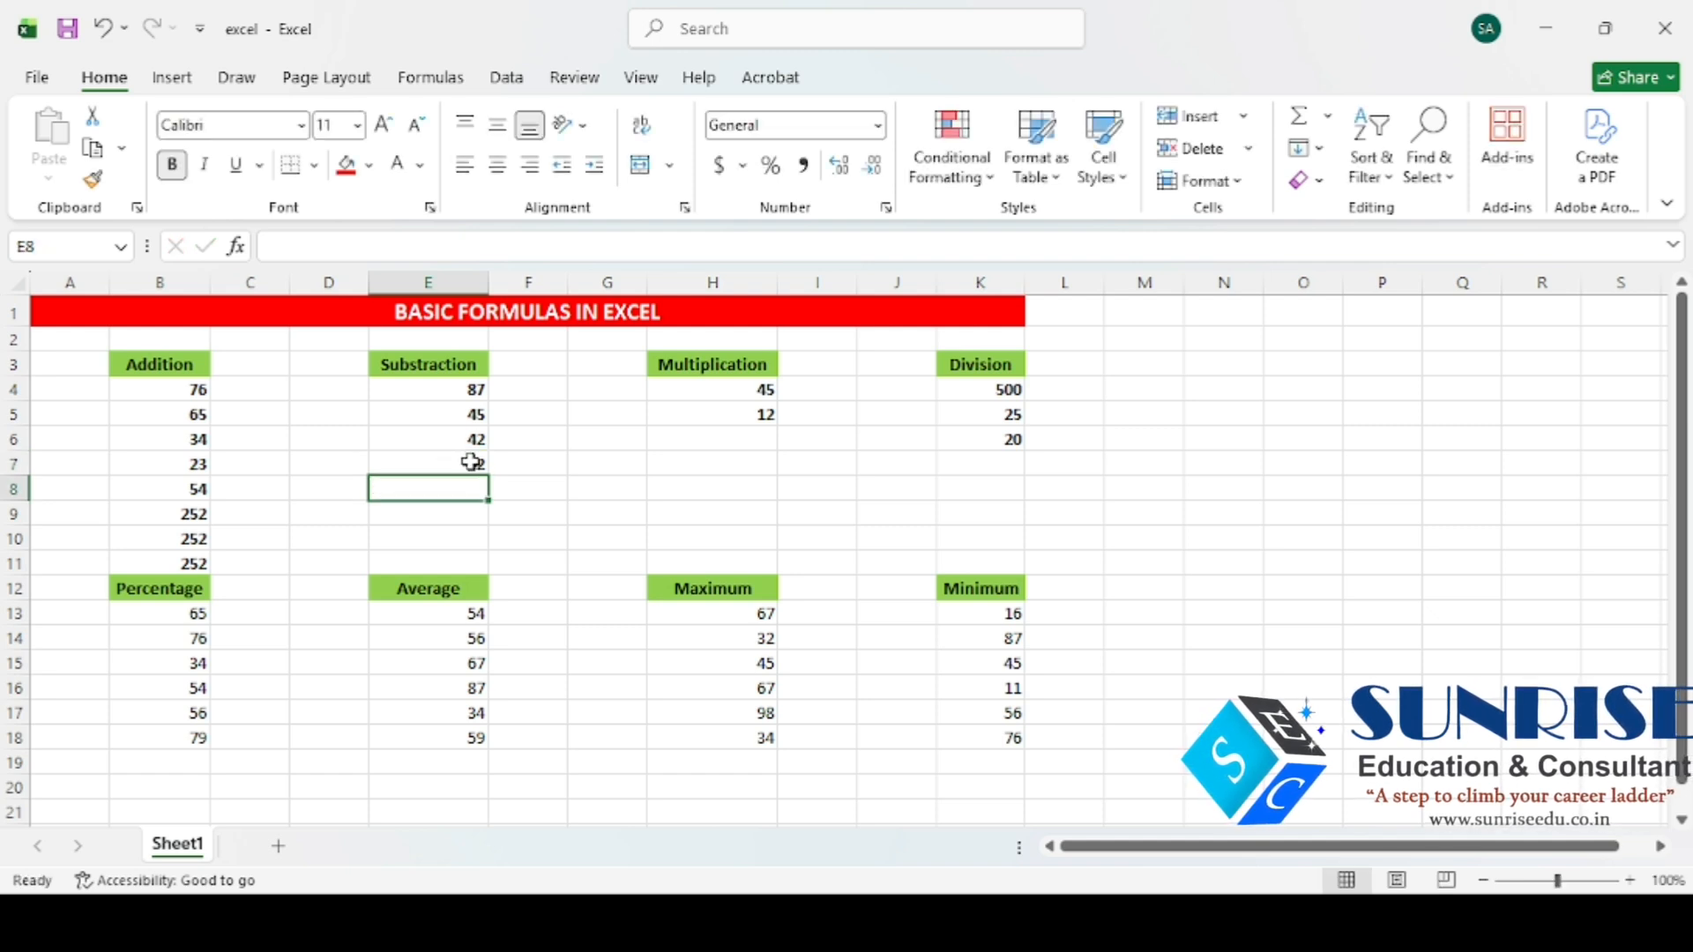
Step: Change the value in E4 to 98 and compare the formulas in E6 and E7
left_click(447, 439)
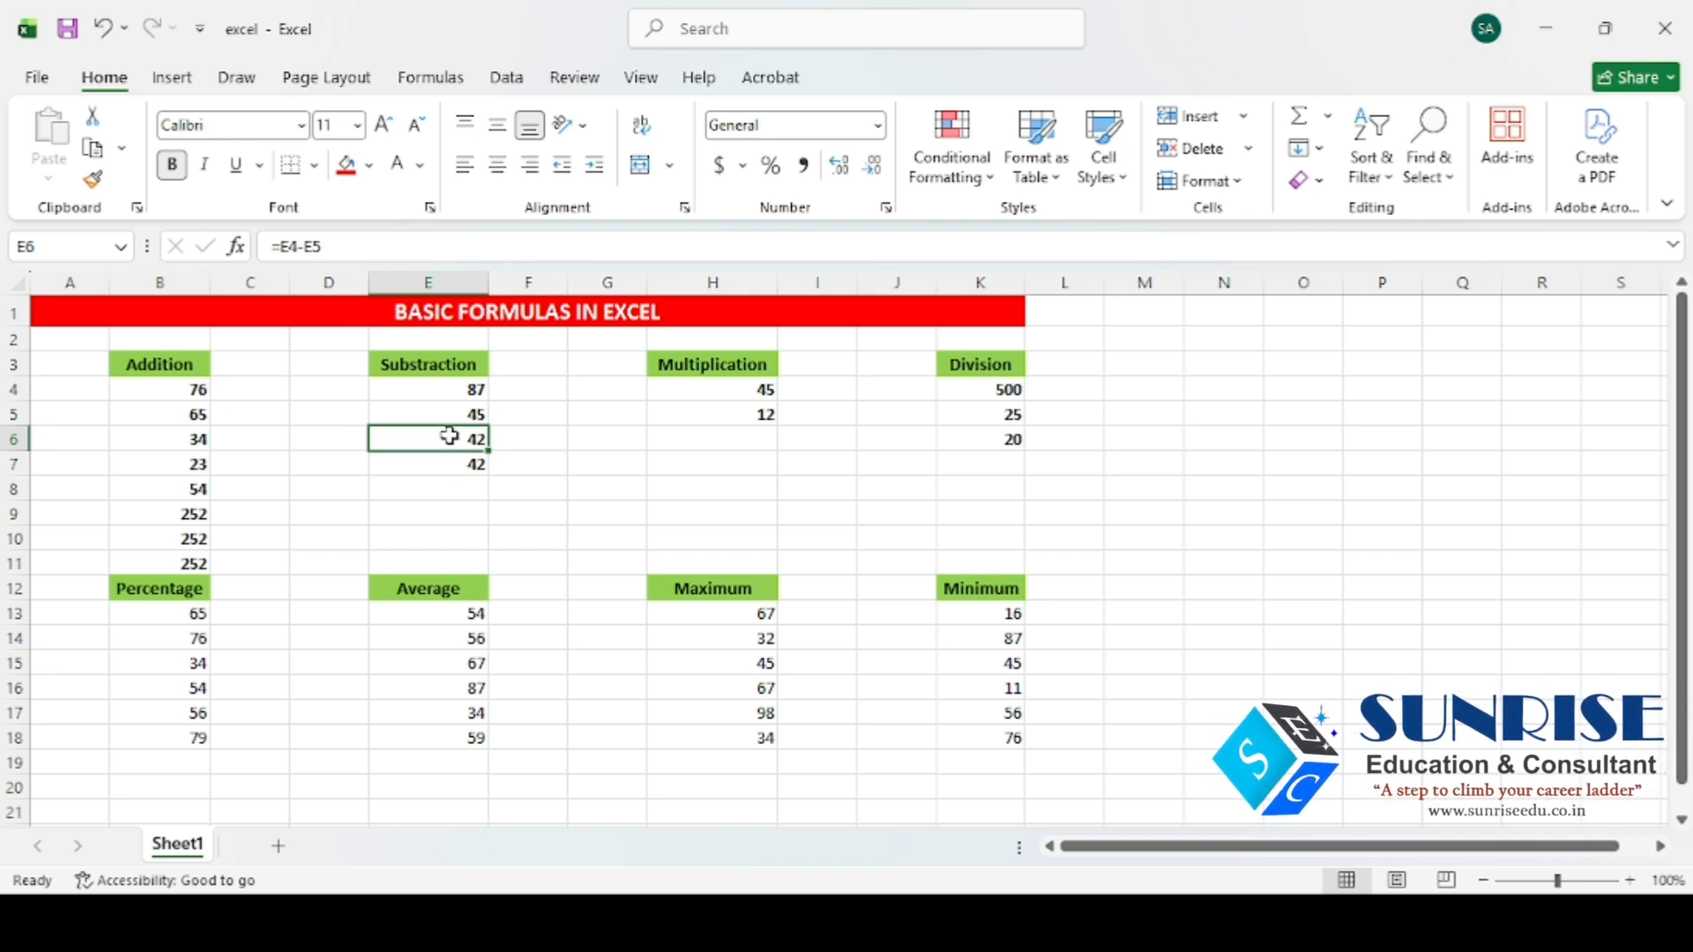
left_click(461, 389)
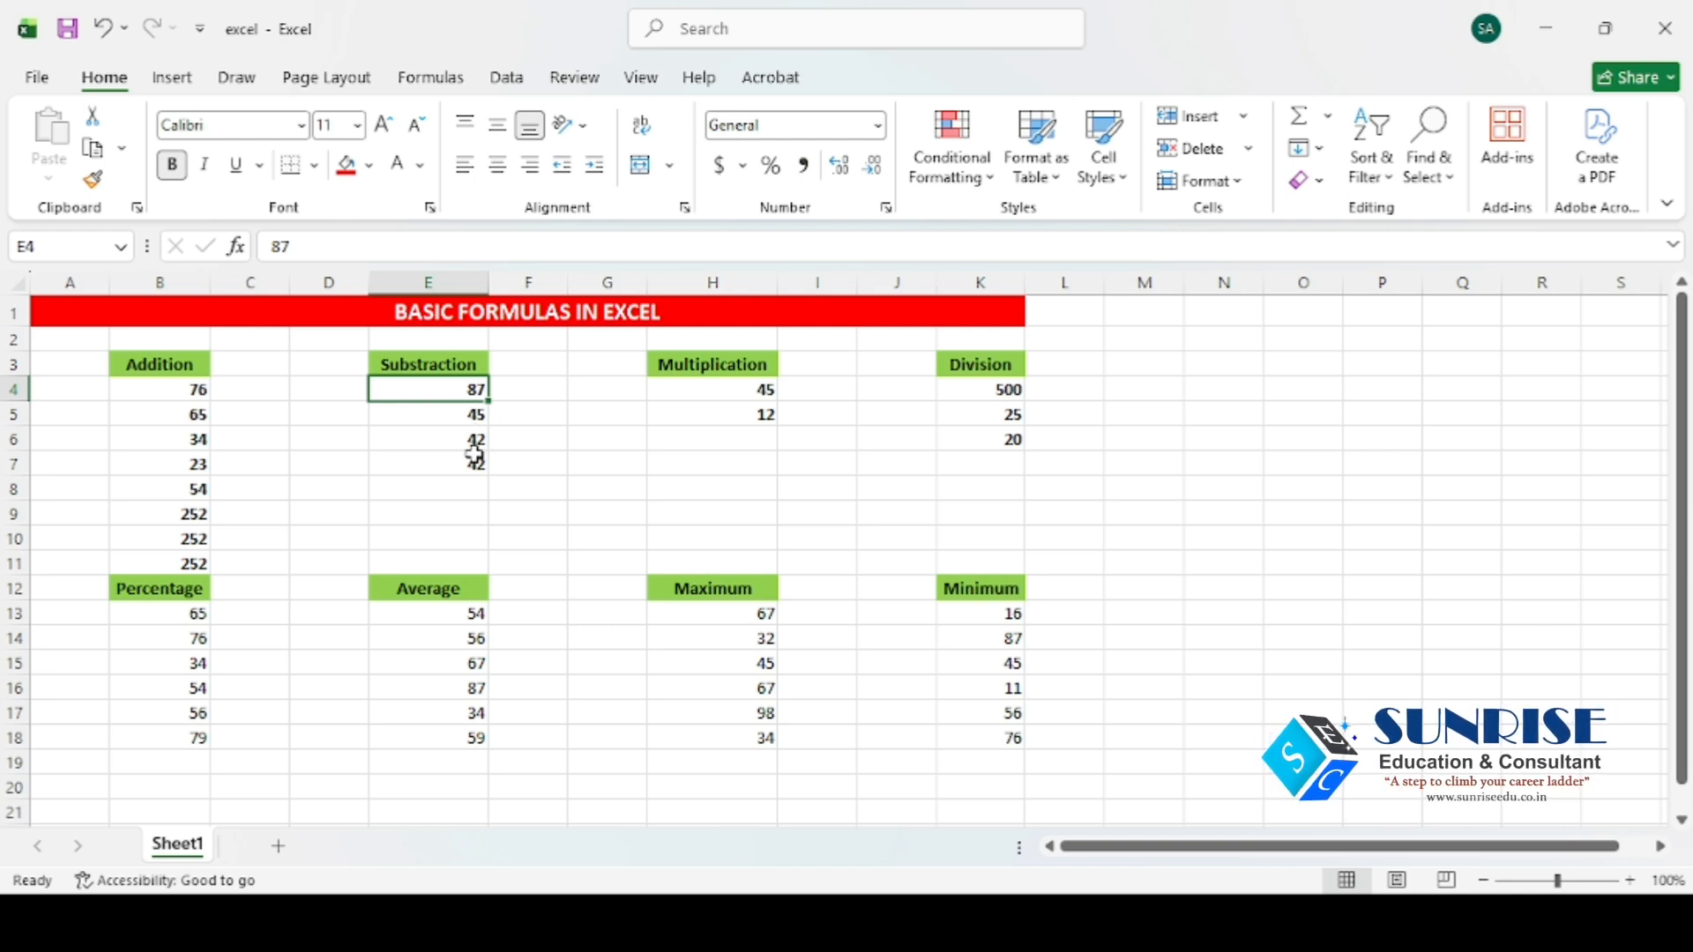
type("98")
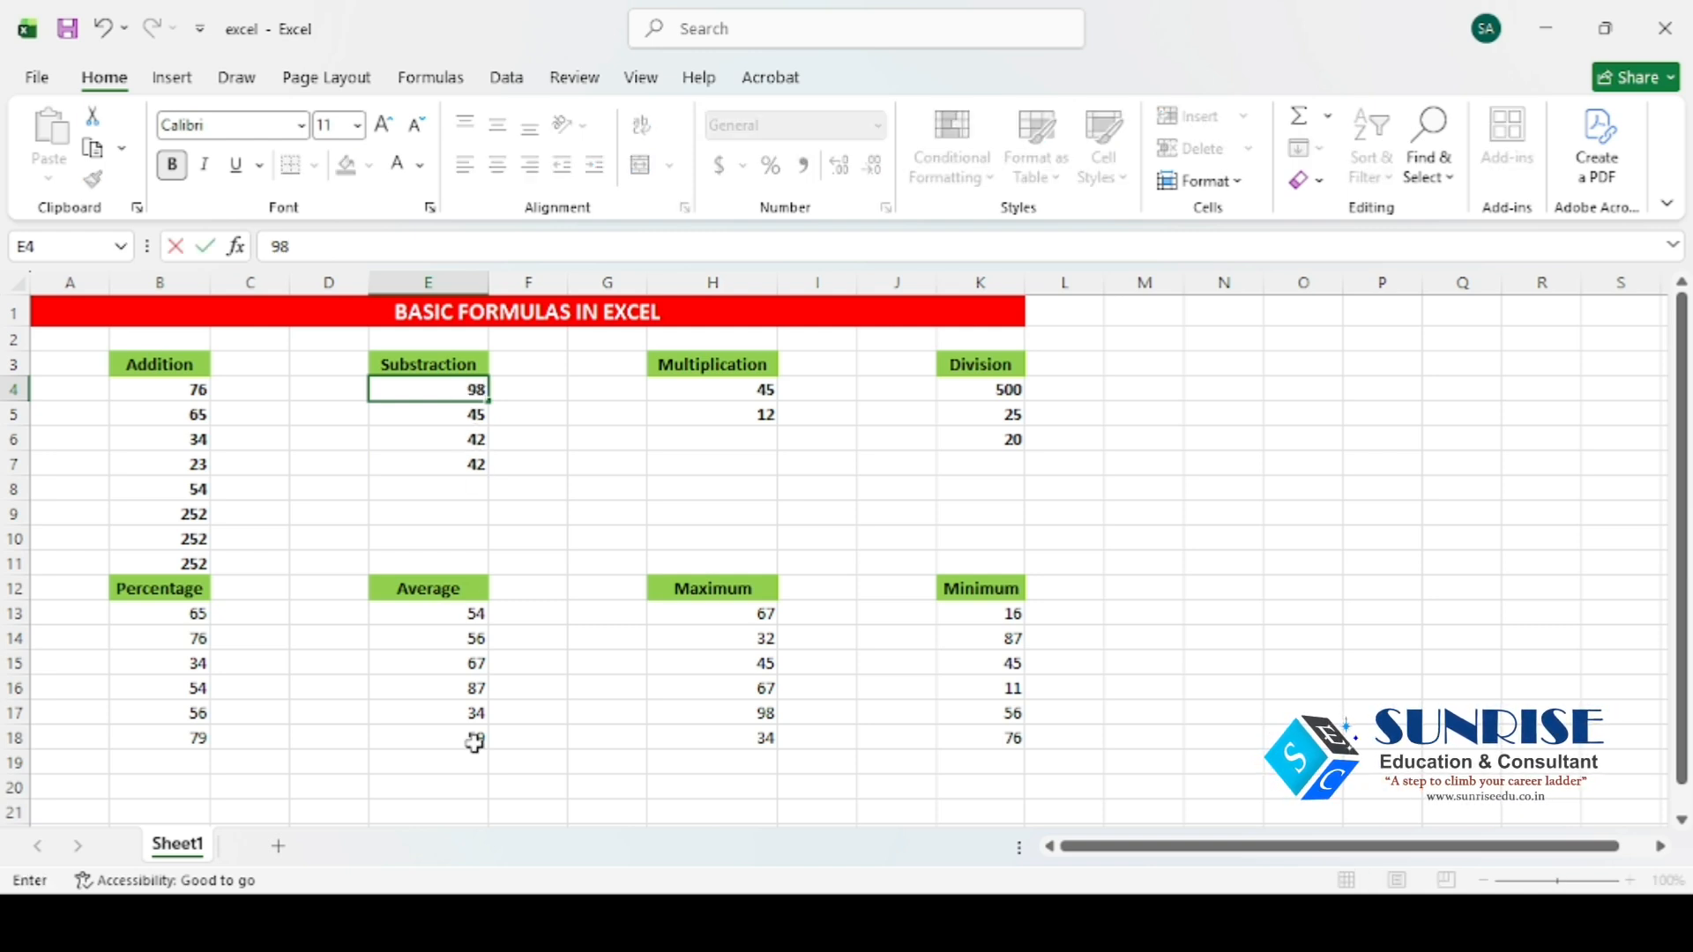
key("Return")
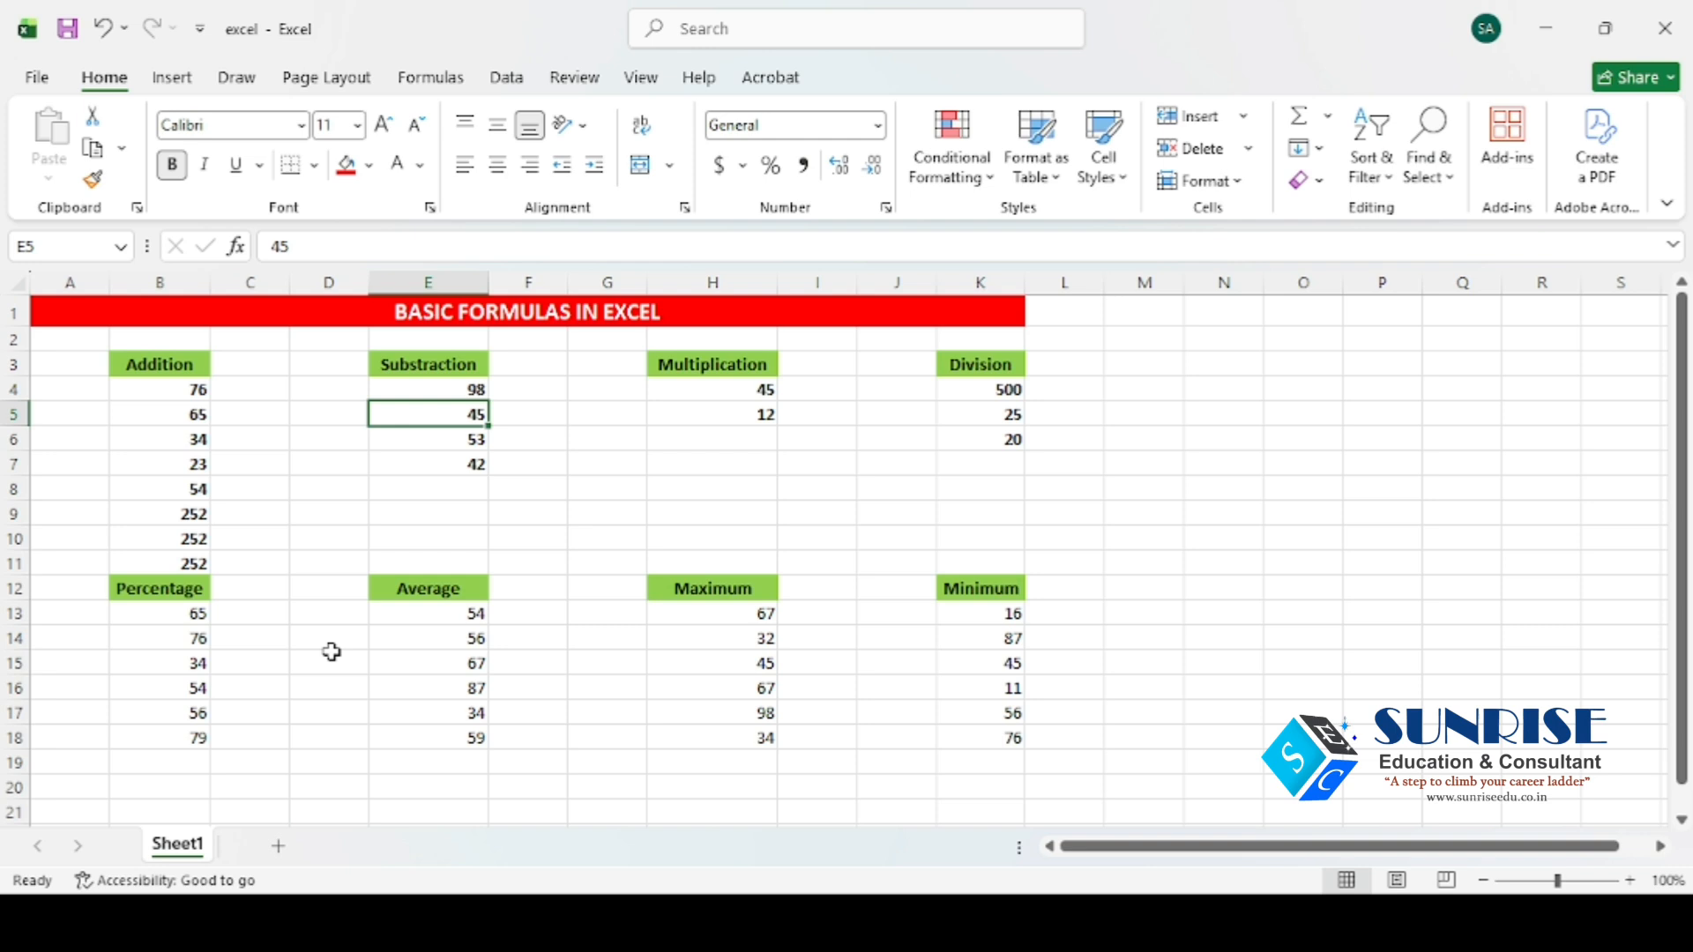
left_click(443, 439)
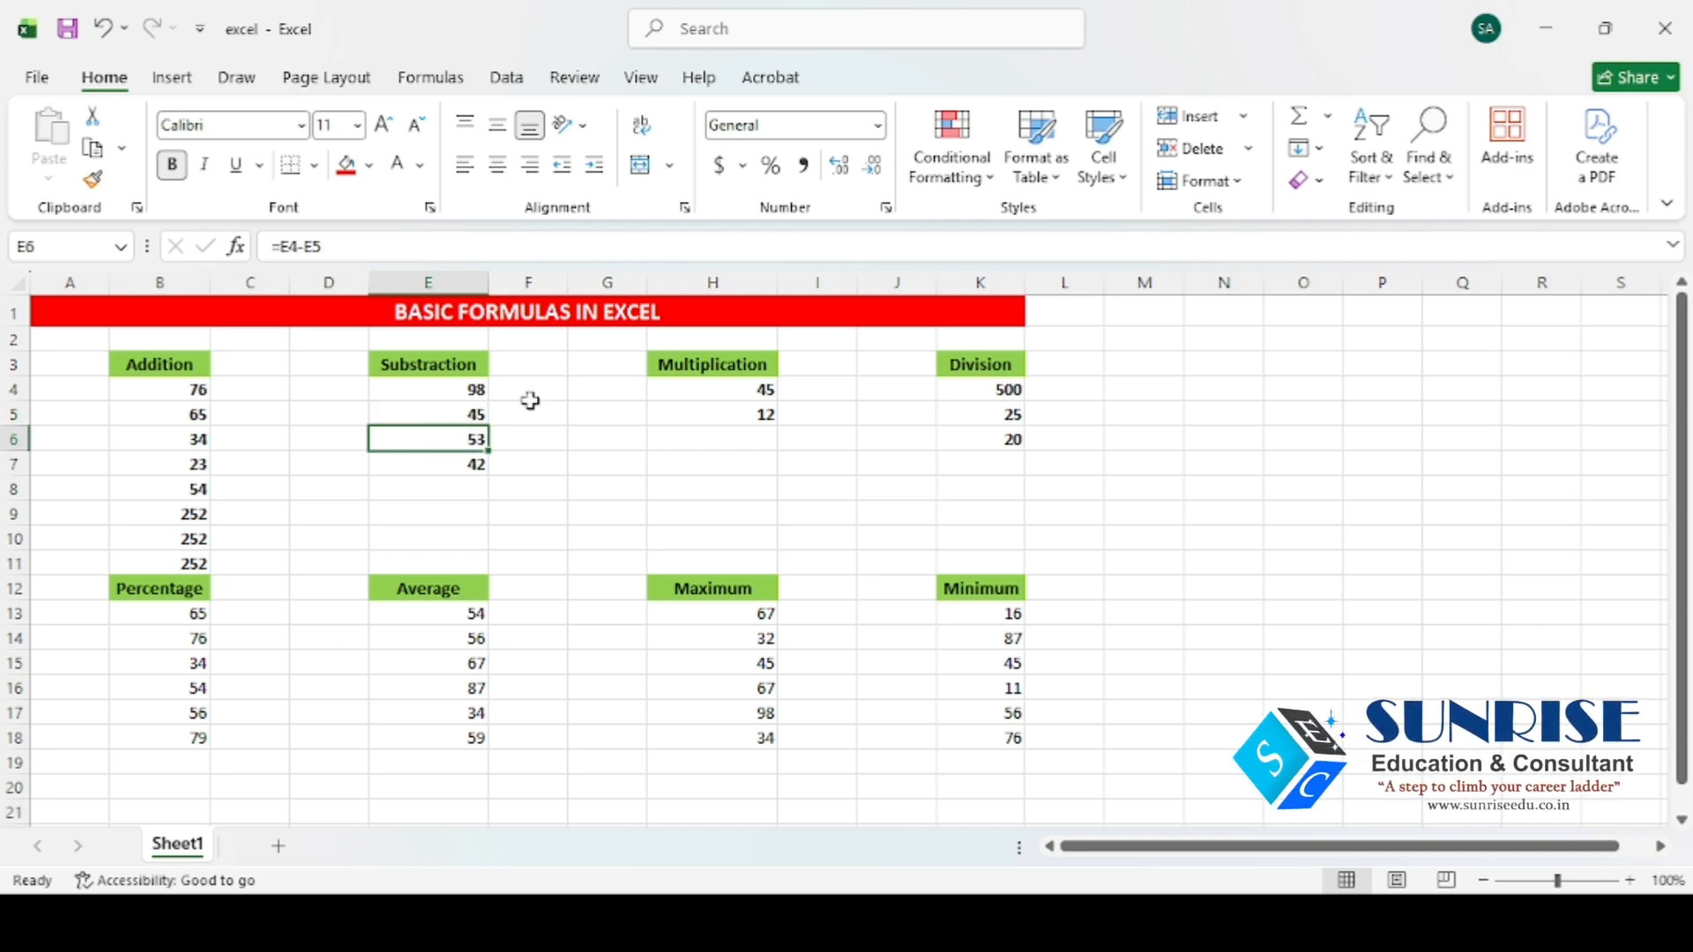
left_click(444, 462)
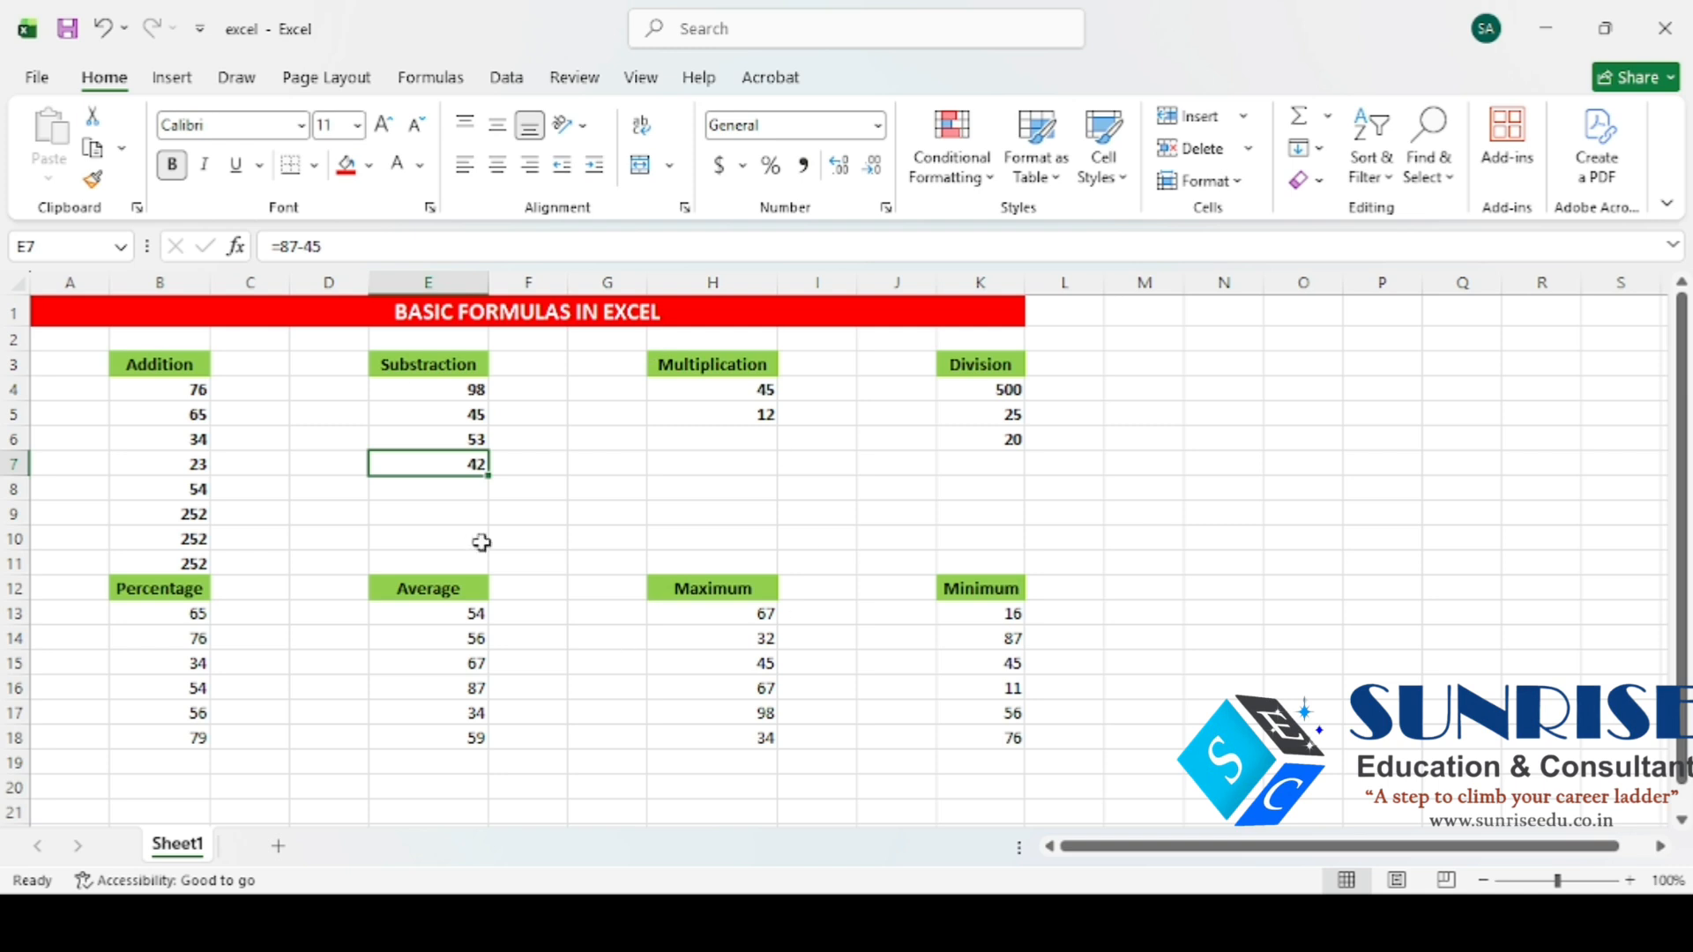
left_click(416, 389)
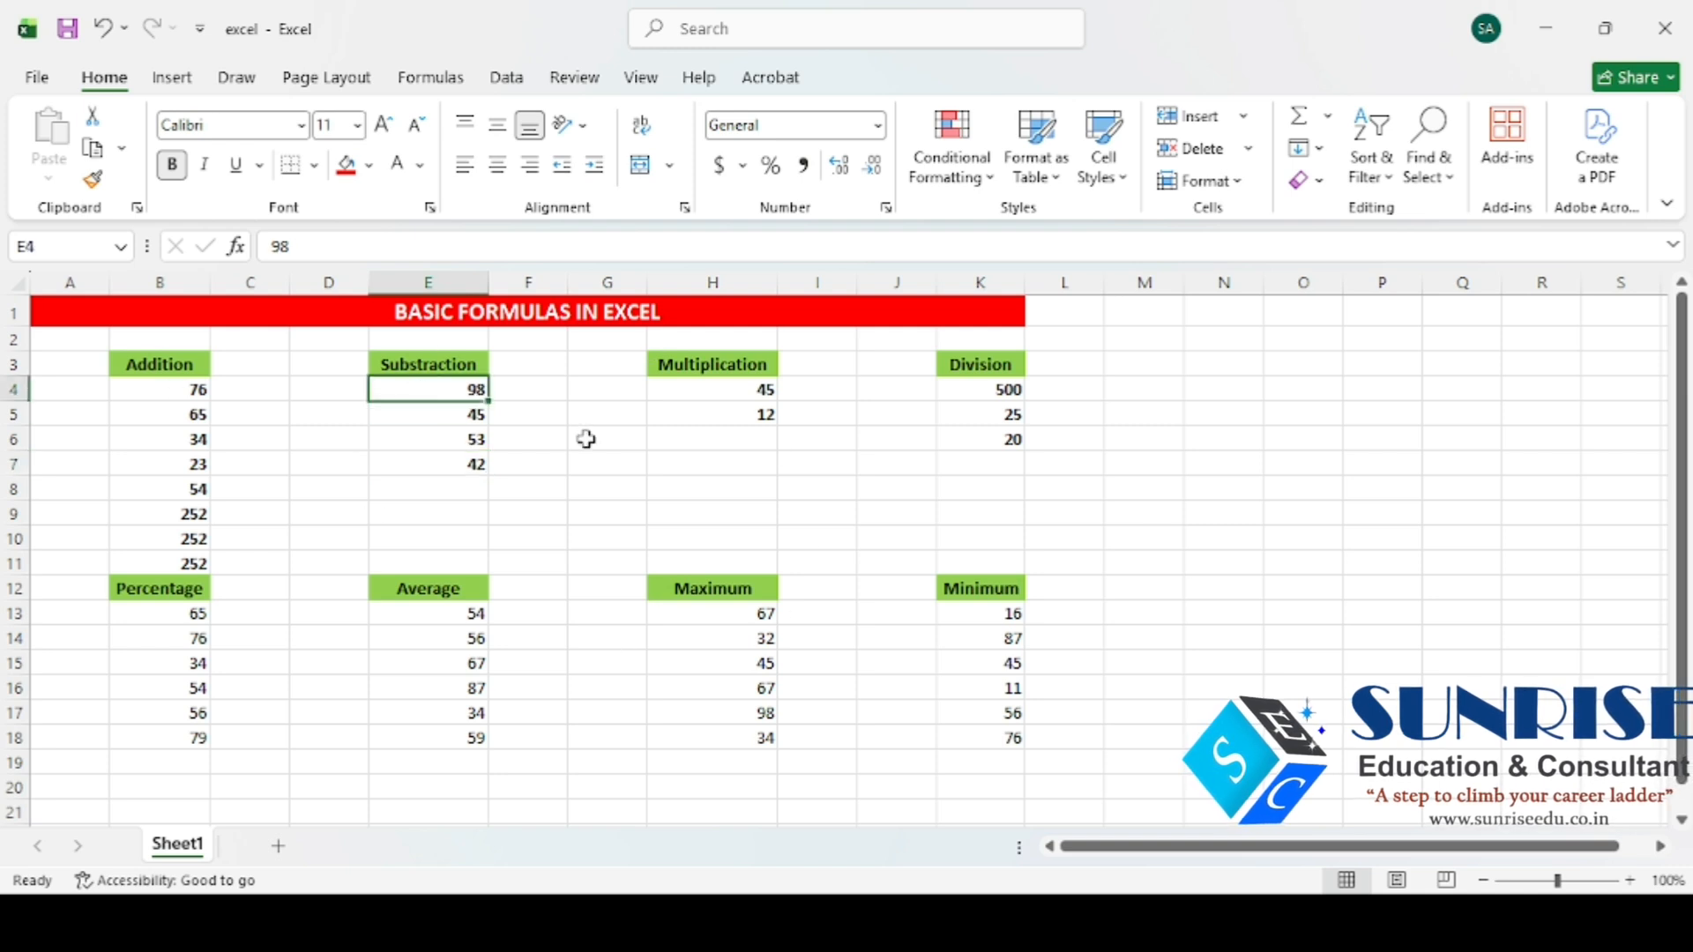
Step: Multiply the two Multiplication numbers in cell H6 with the formula =H4*H5
left_click(756, 388)
left_click(748, 440)
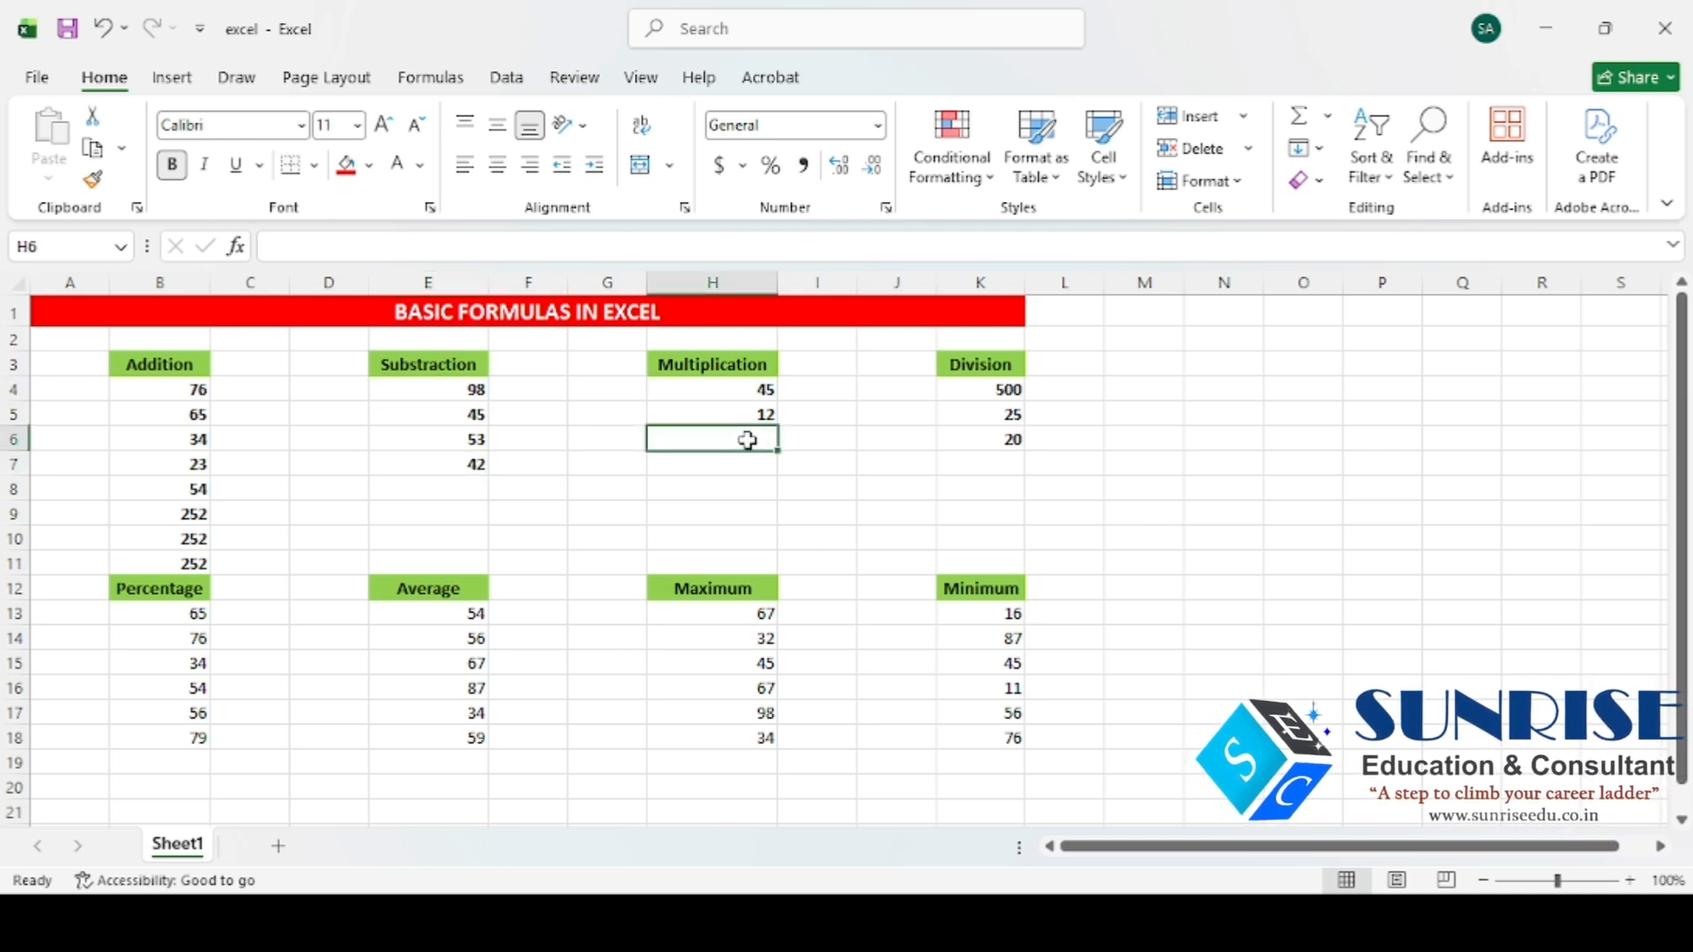
type("=")
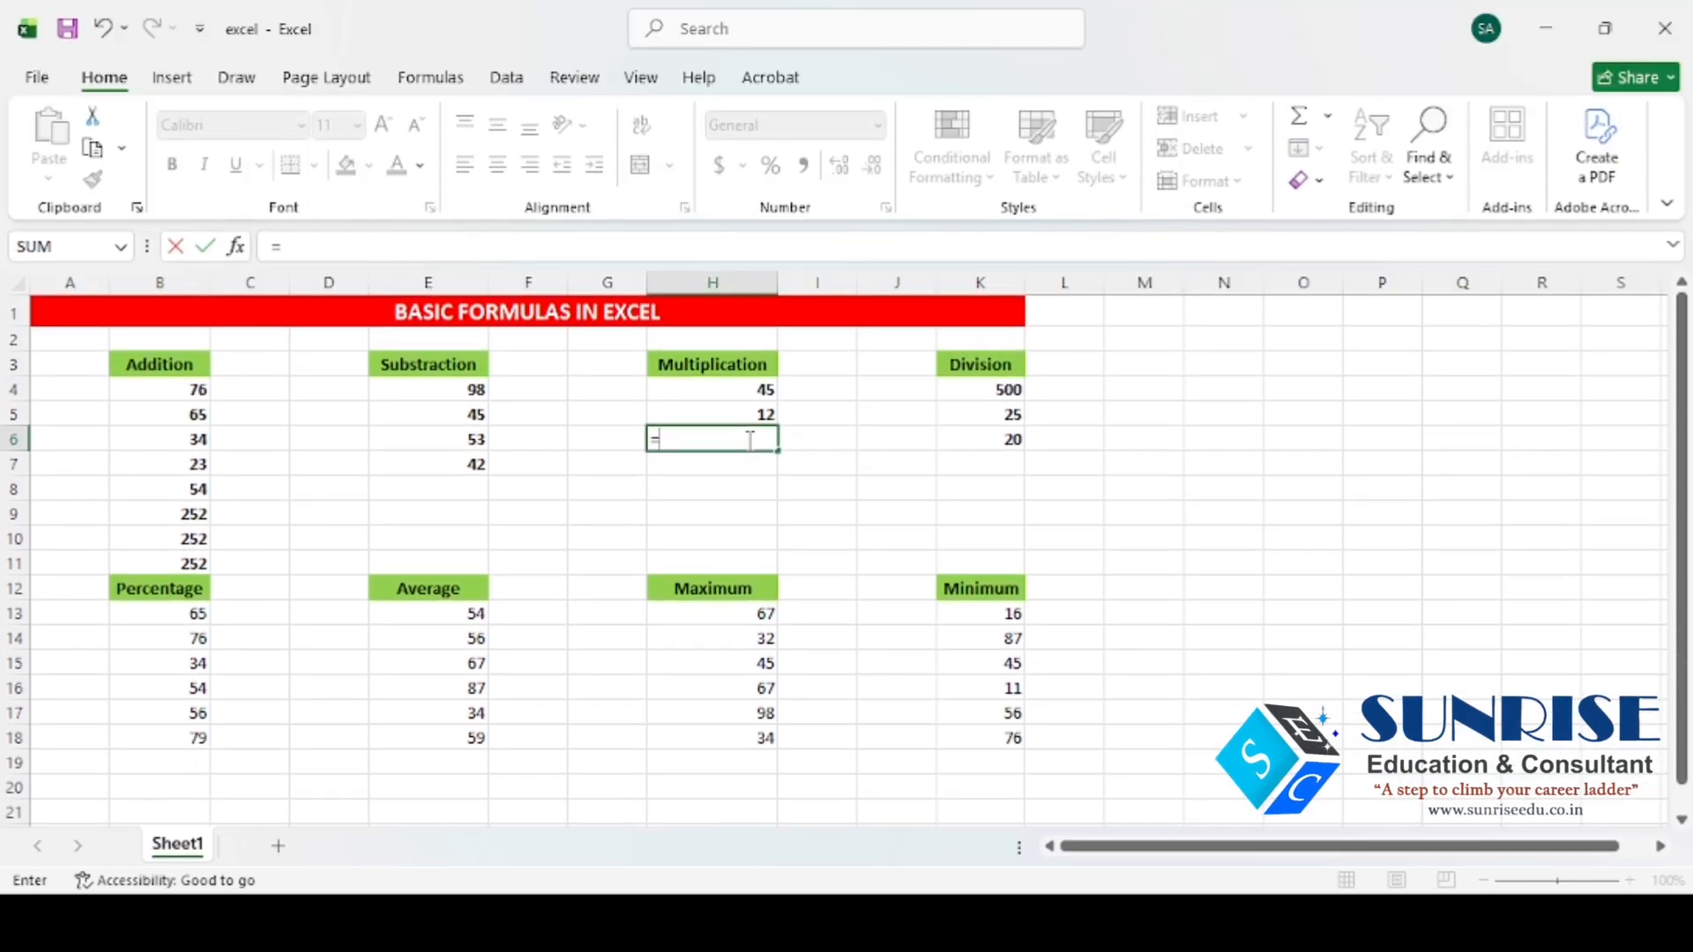
type("H4")
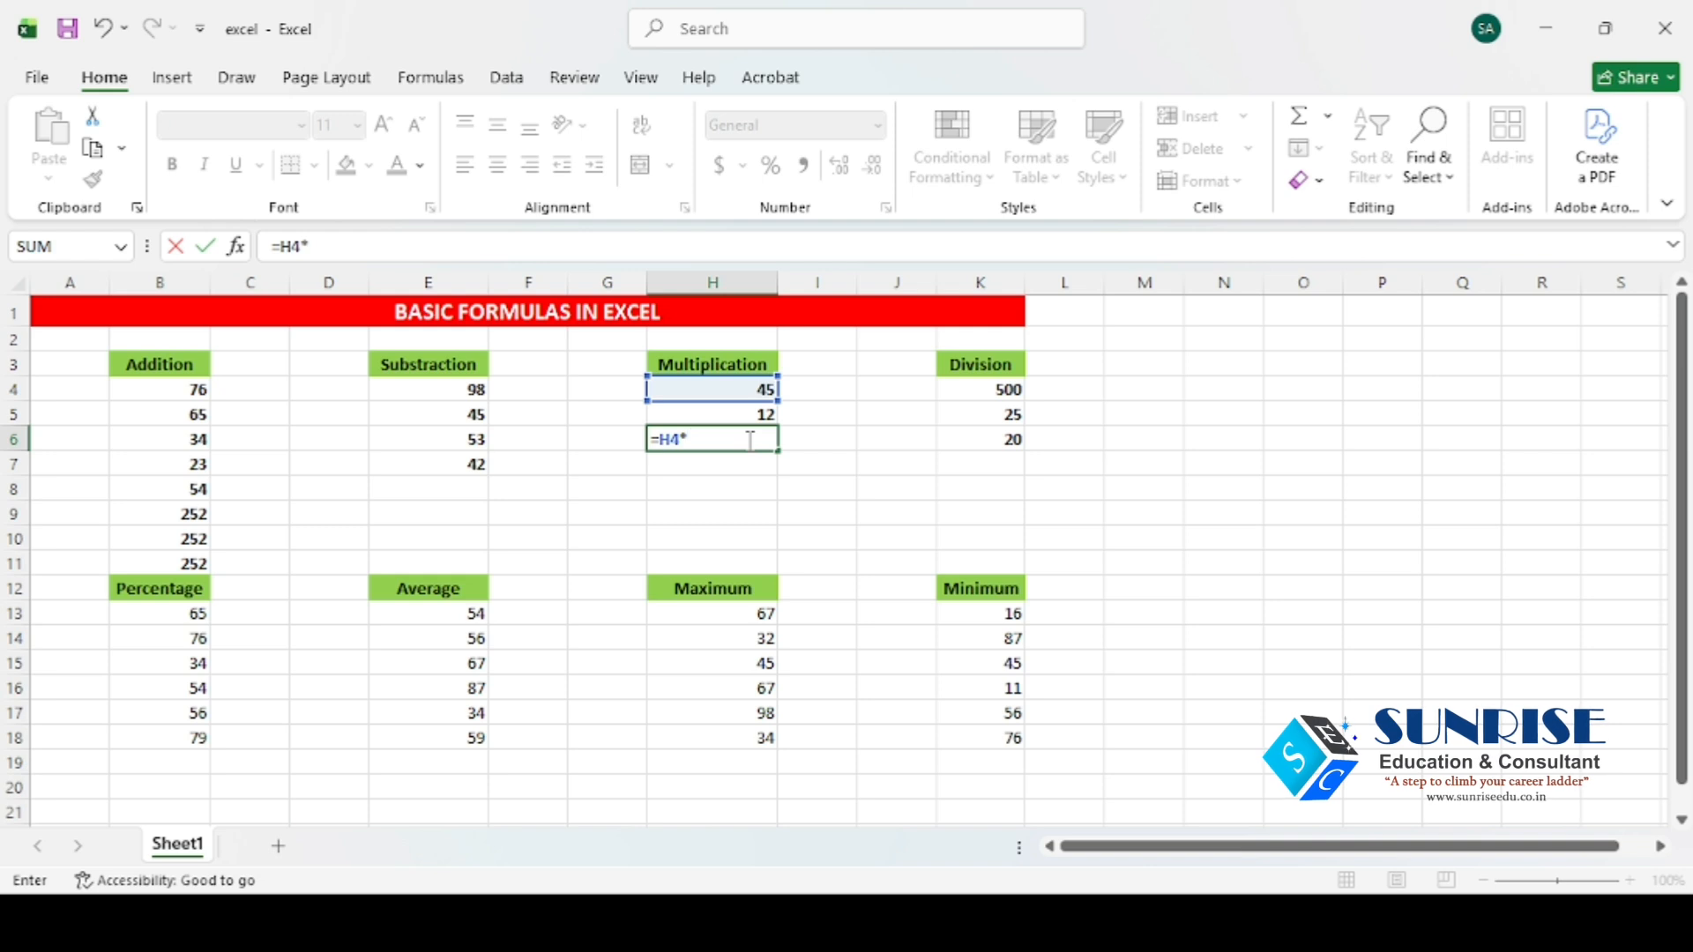
type("*")
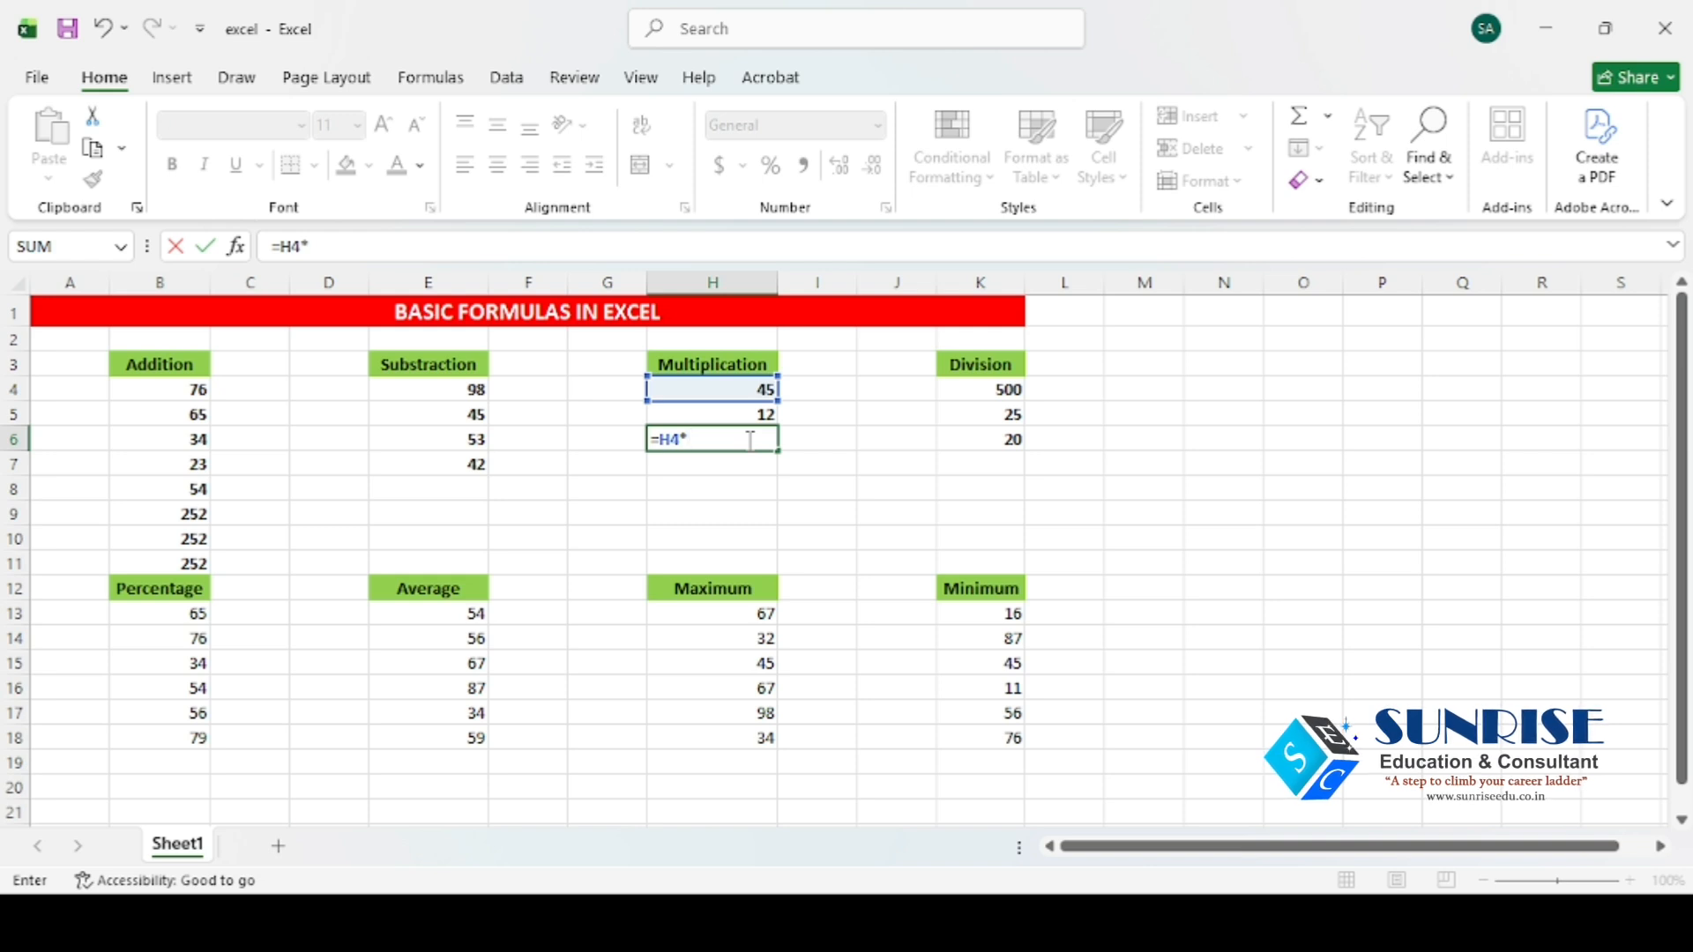
type("H5")
key("Return")
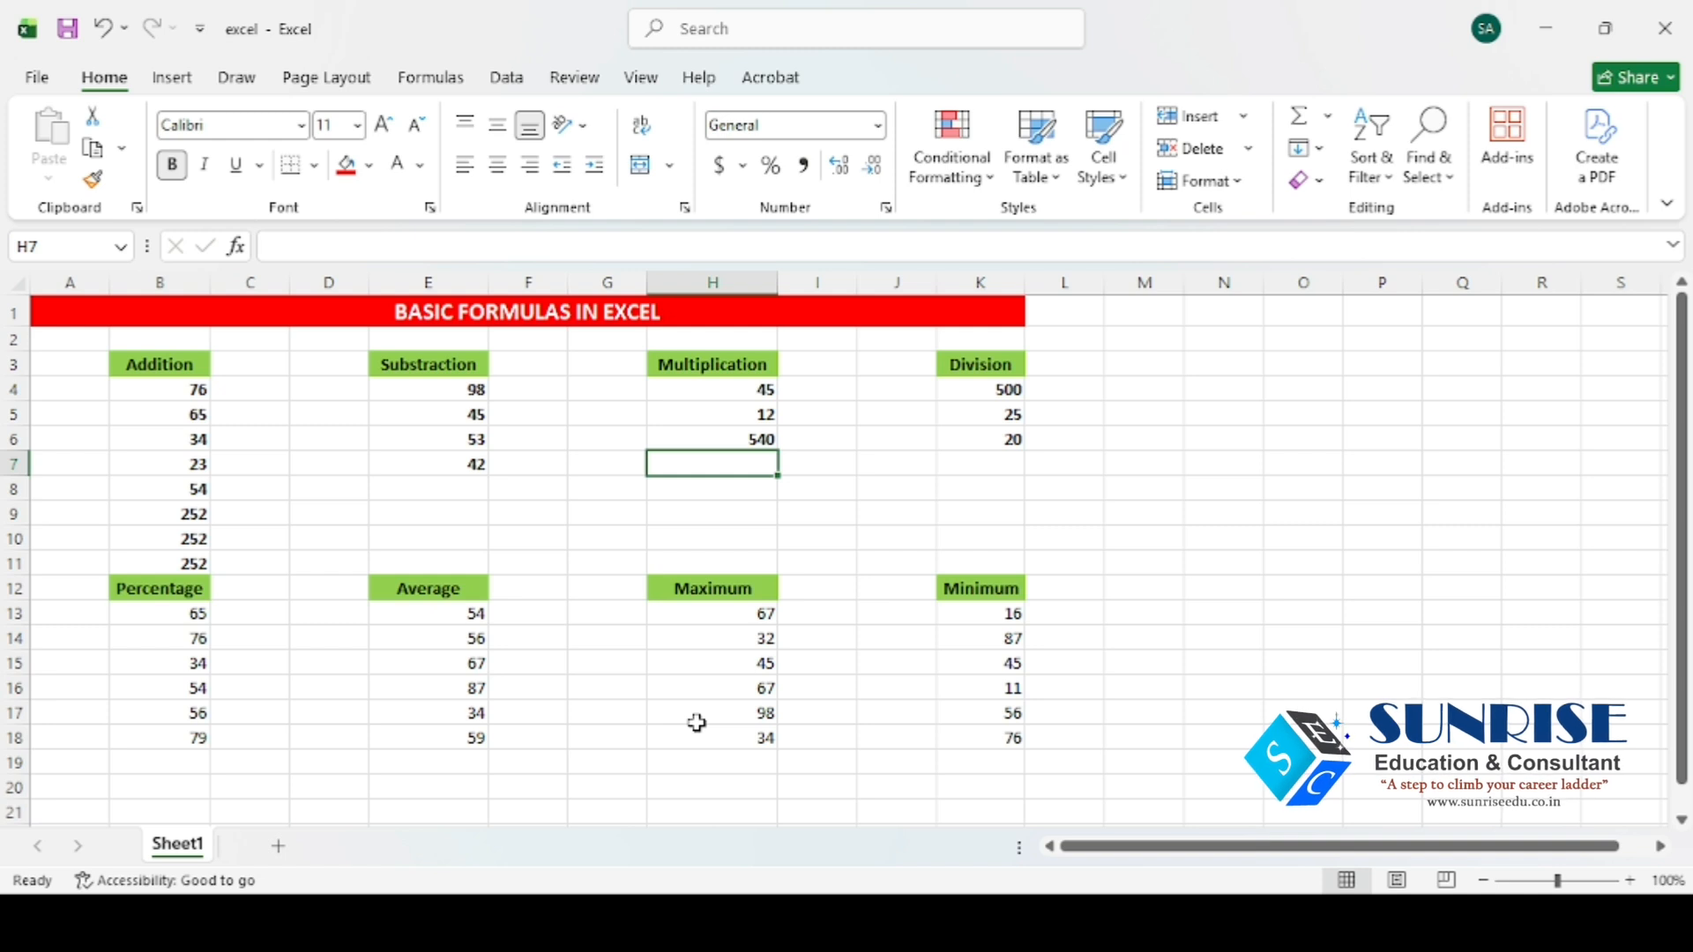
Step: Multiply the two Multiplication numbers in cell H7 with the function =PRODUCT(H4:H5)
type("=")
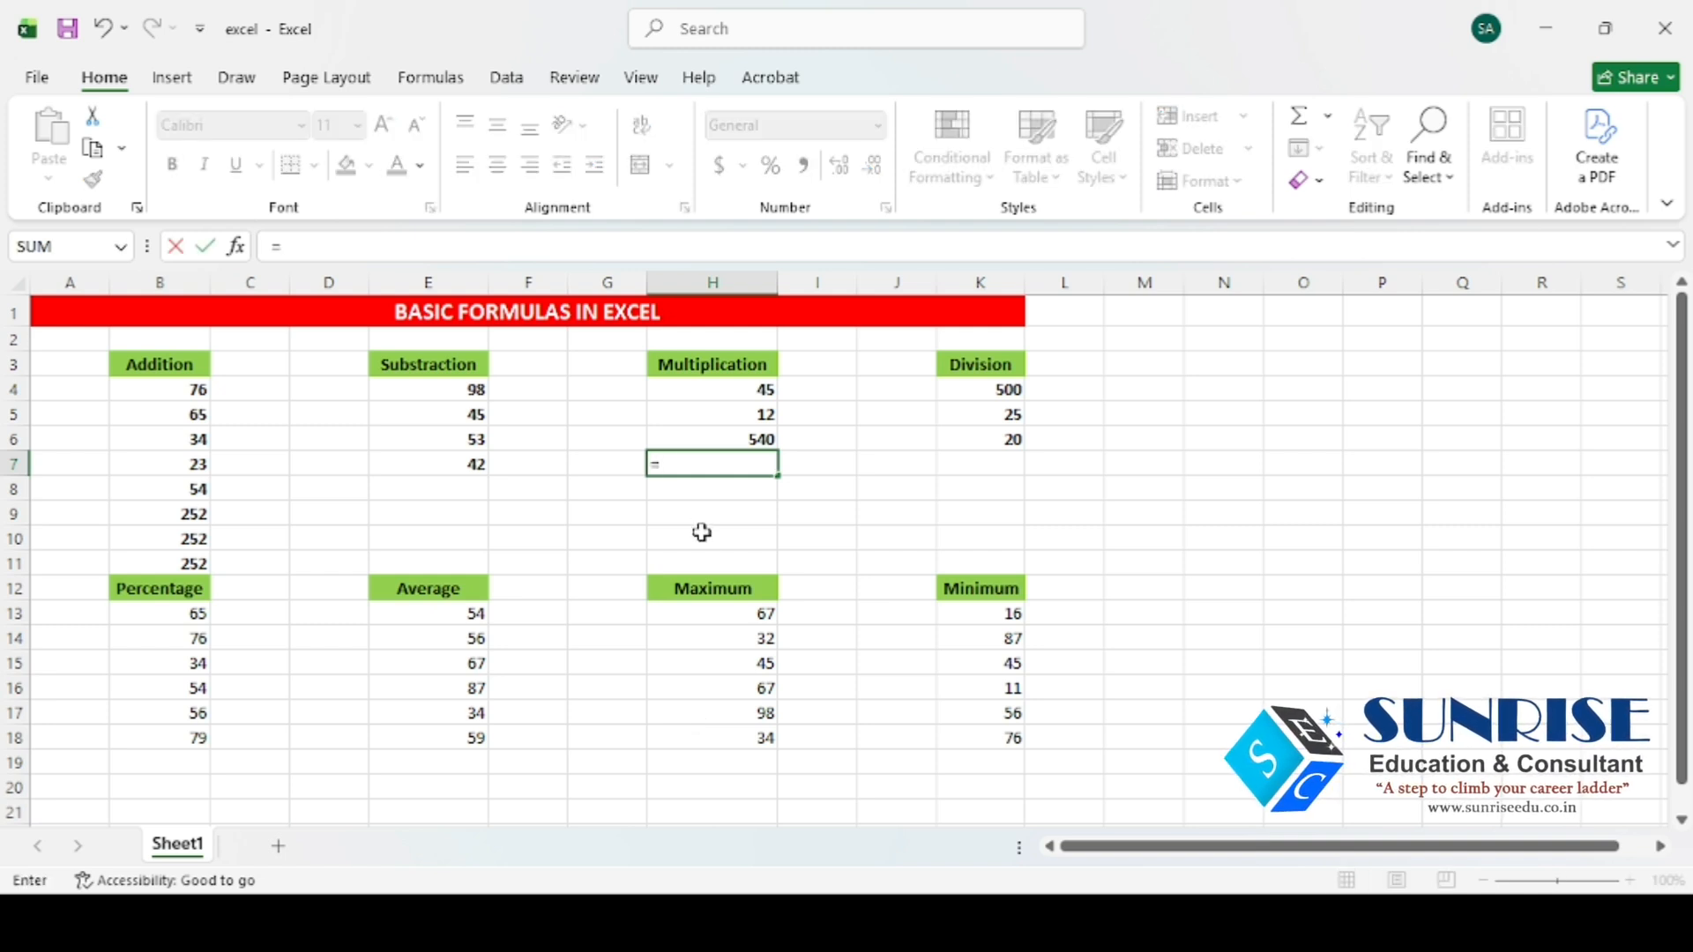
type("PRODUCT")
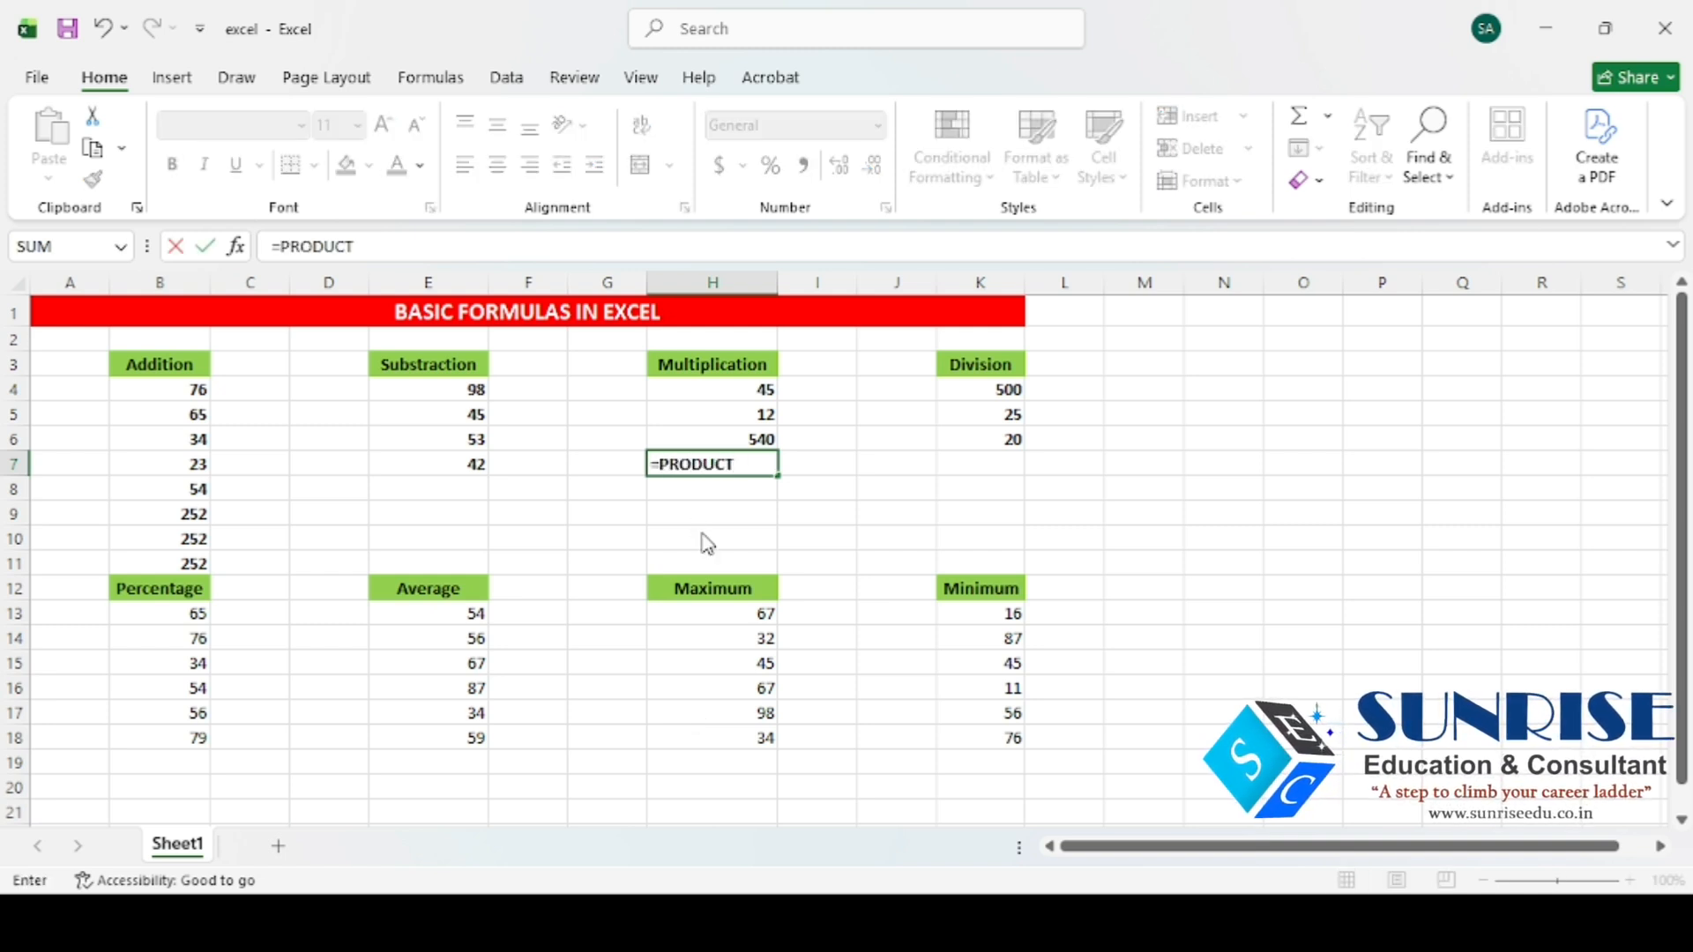
key("Return")
key("Up")
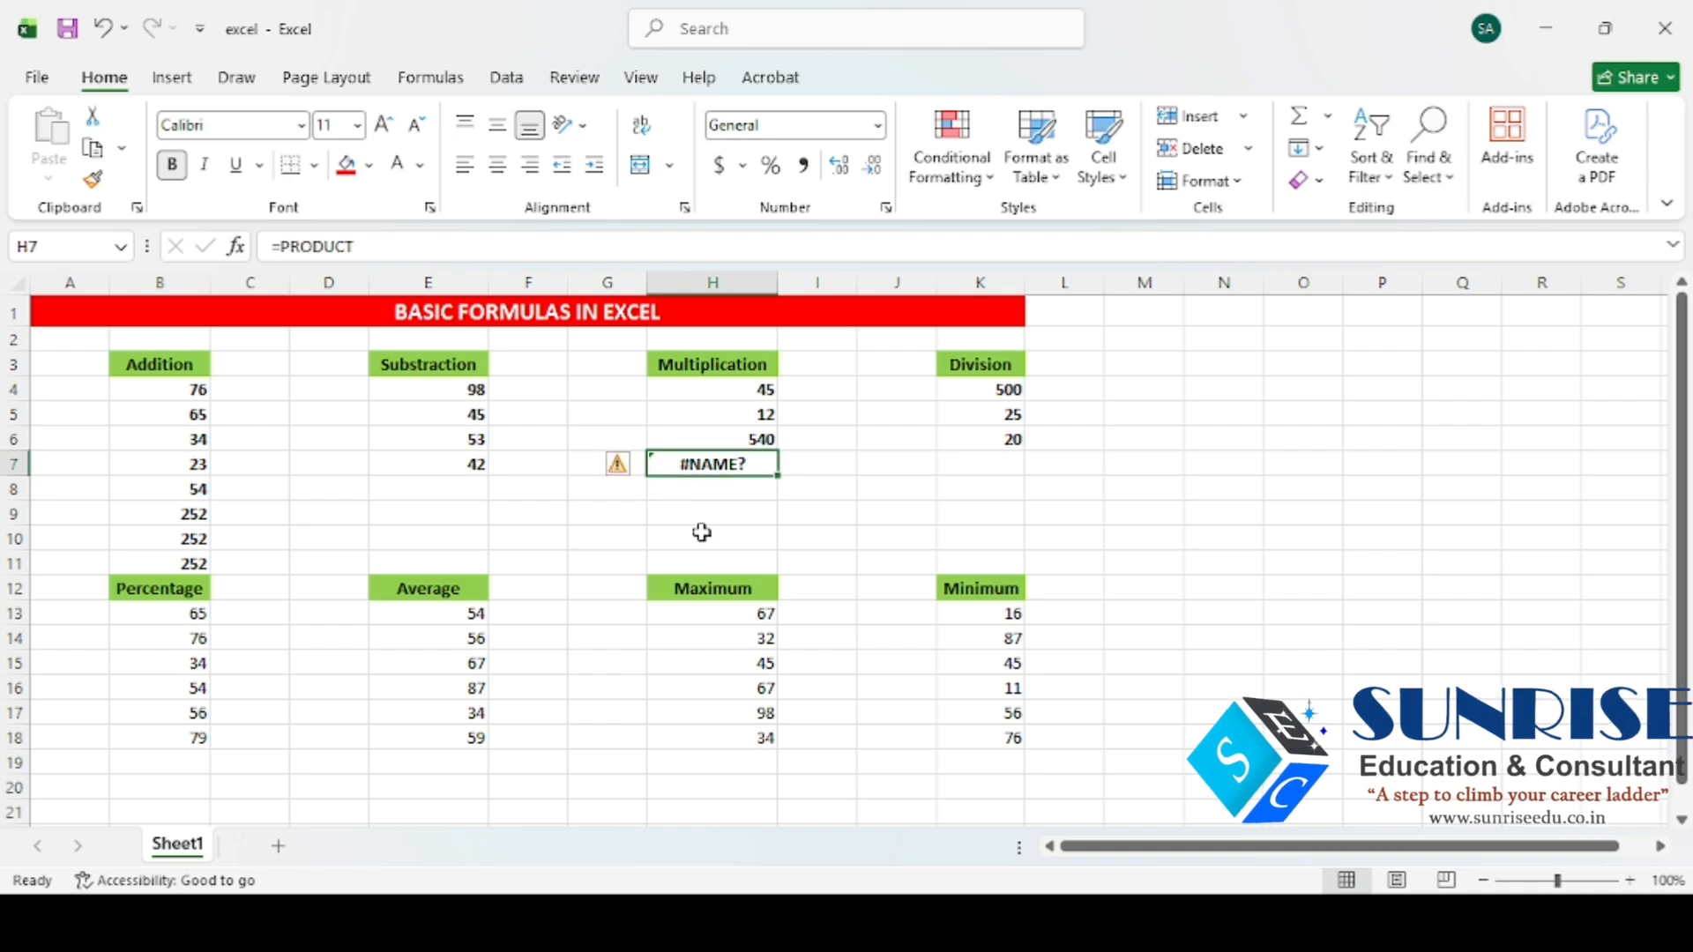
key("F2")
type("(")
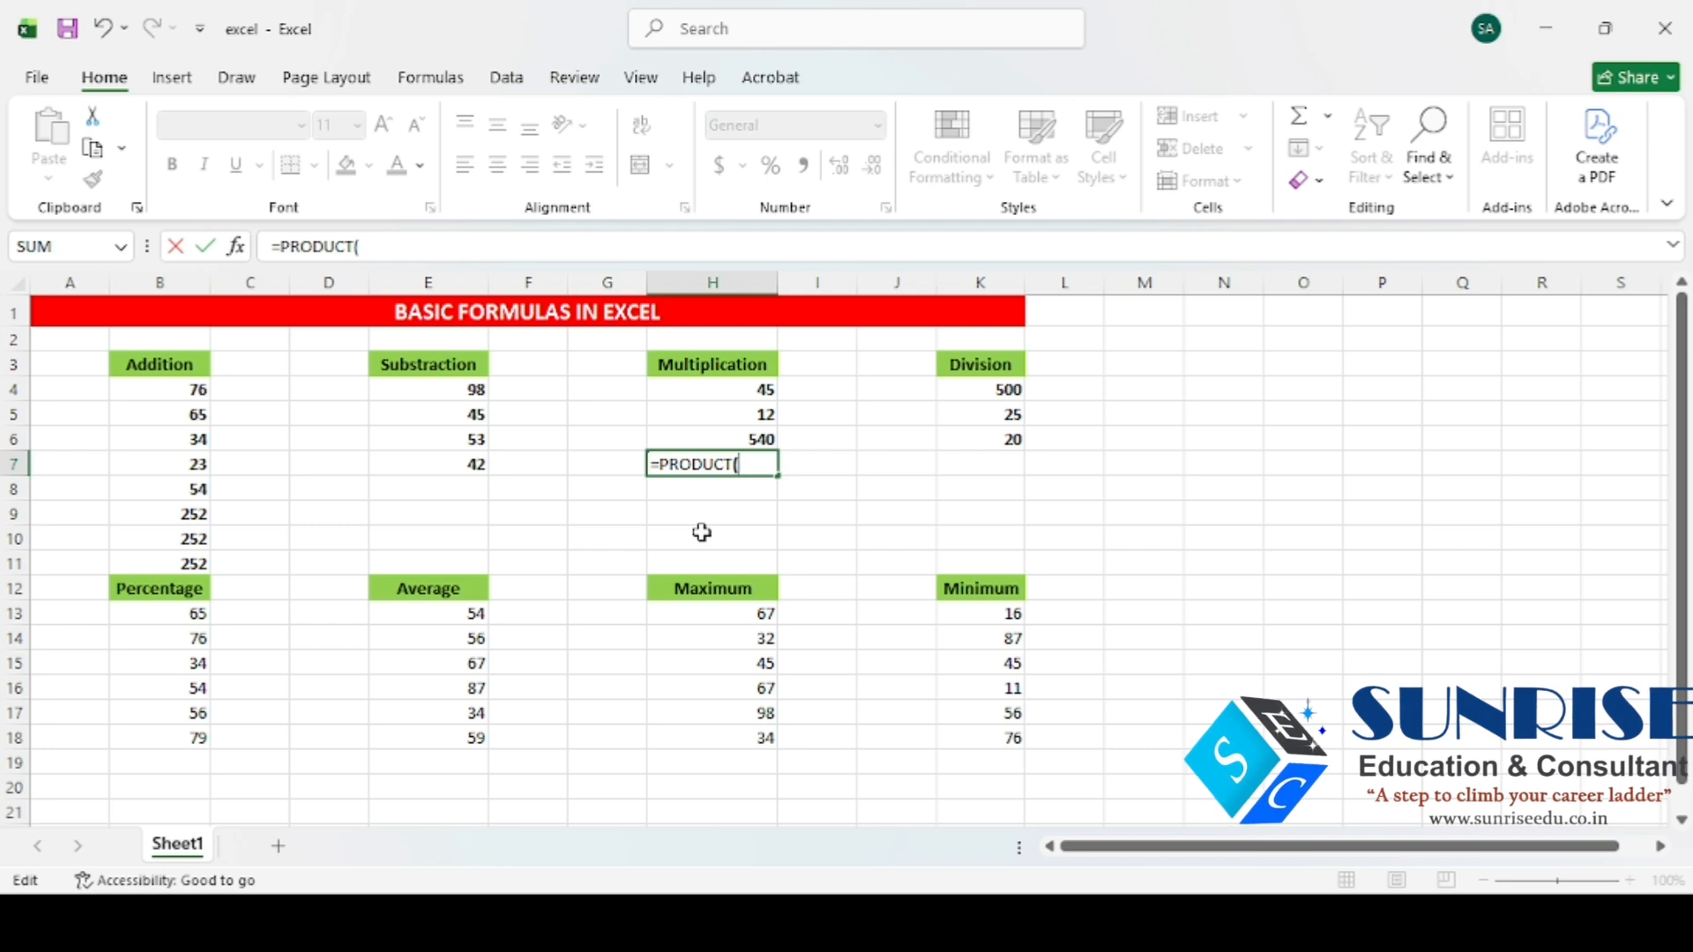
type("H4")
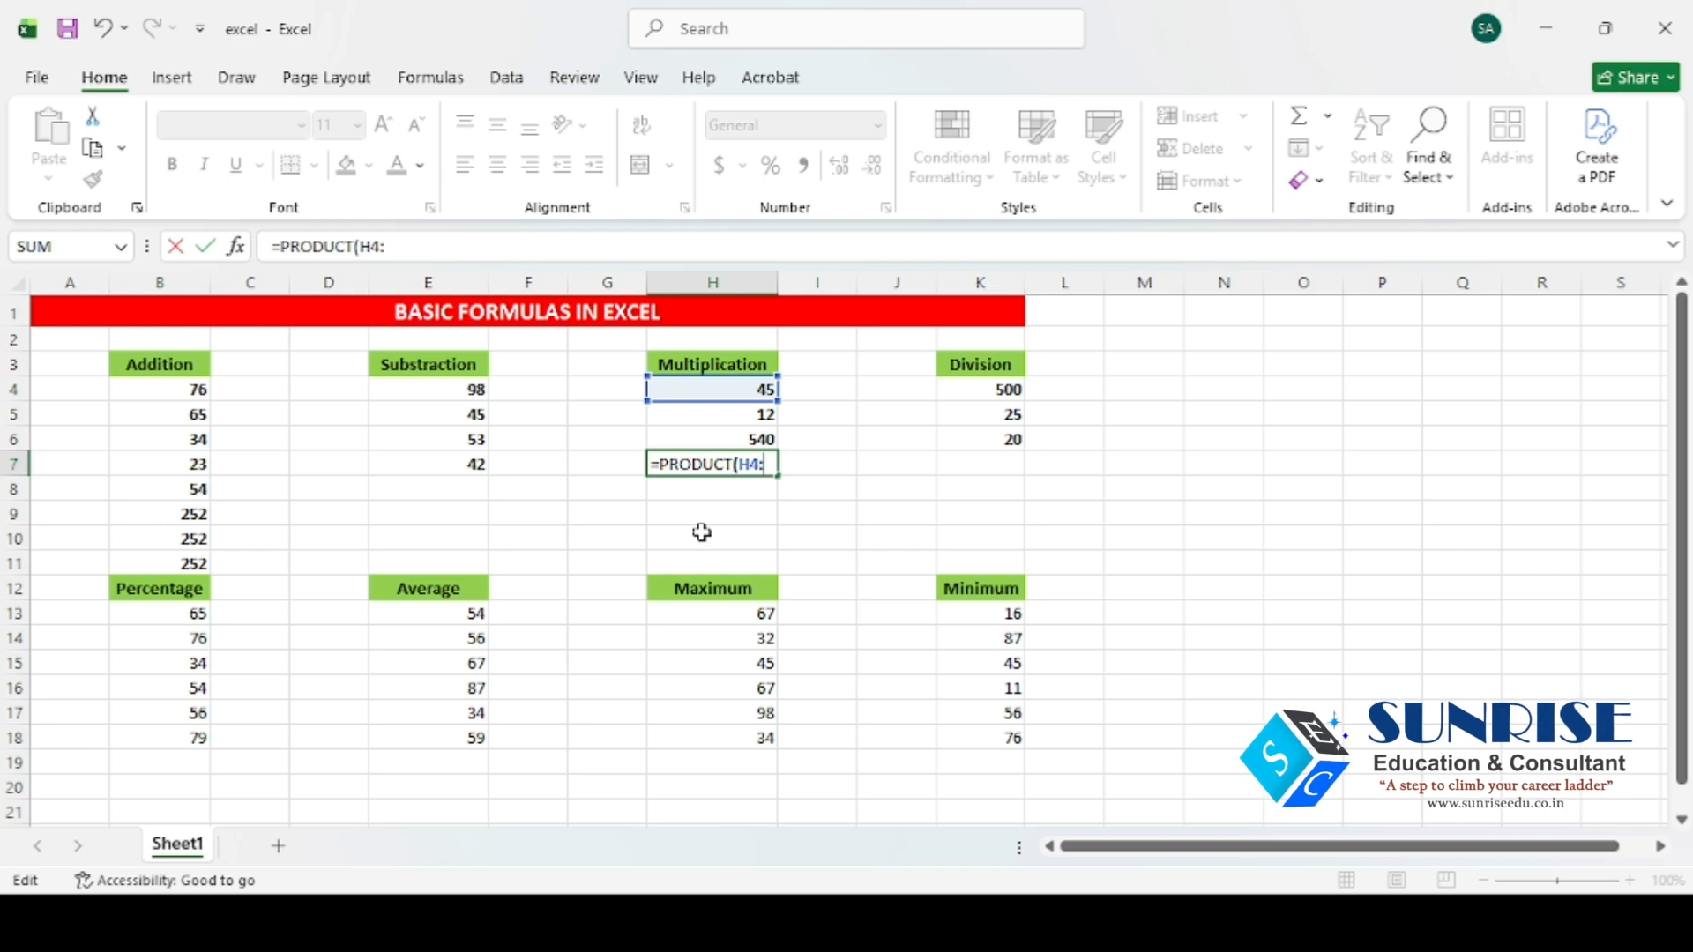
type(":H")
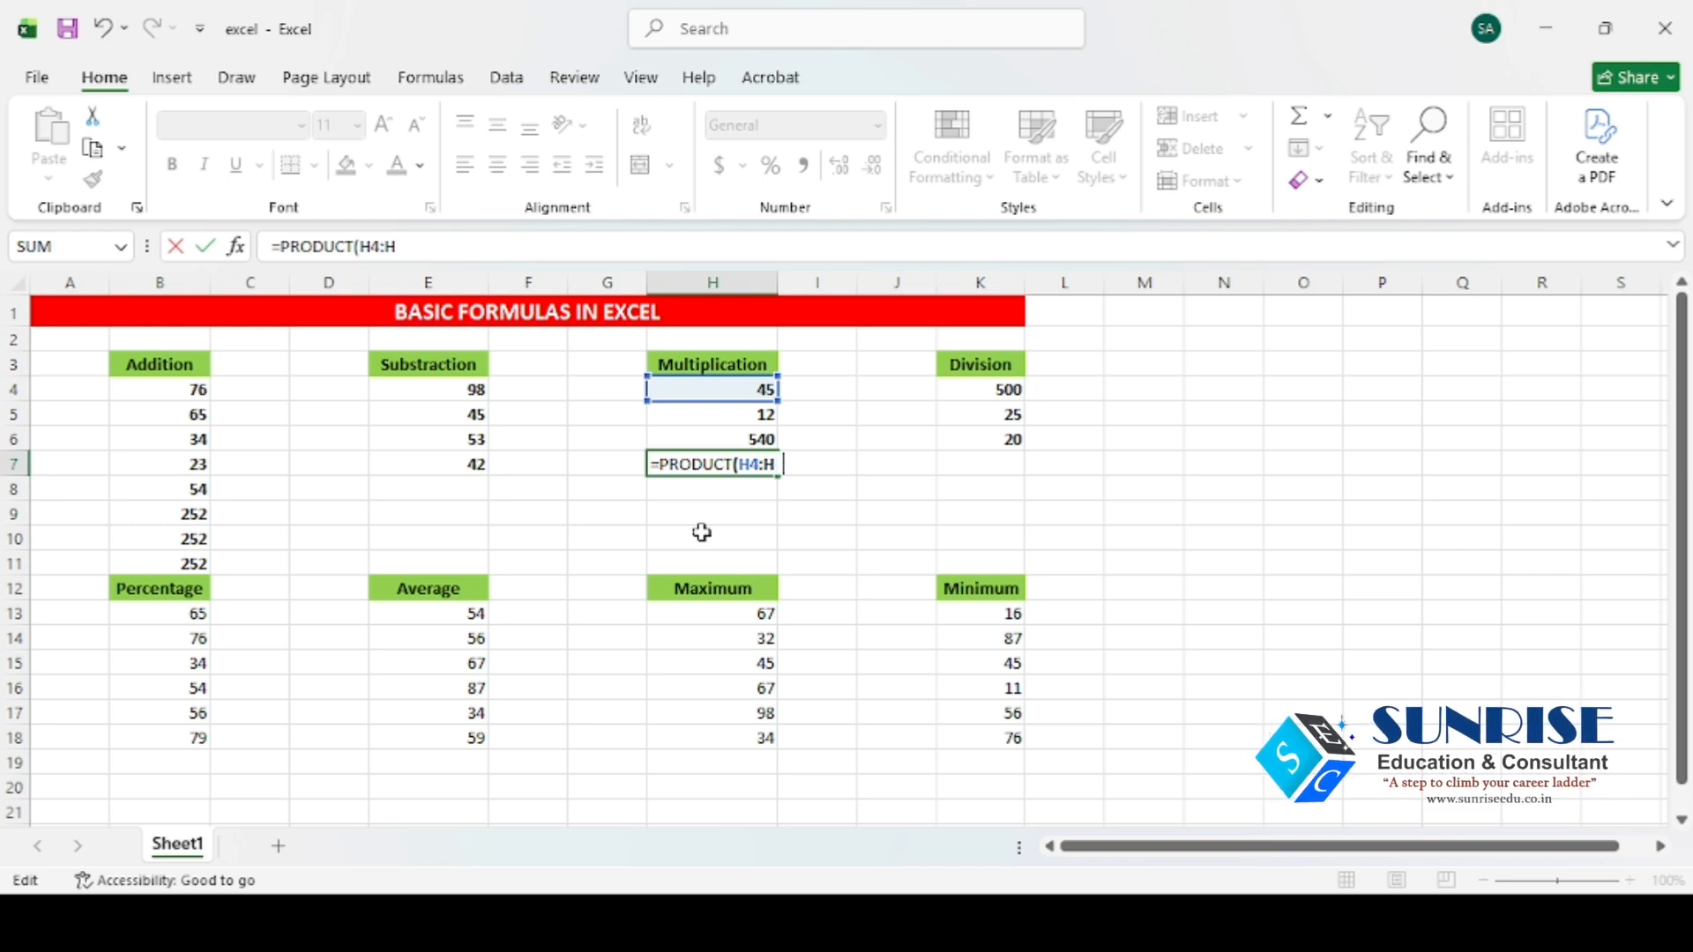
type("5")
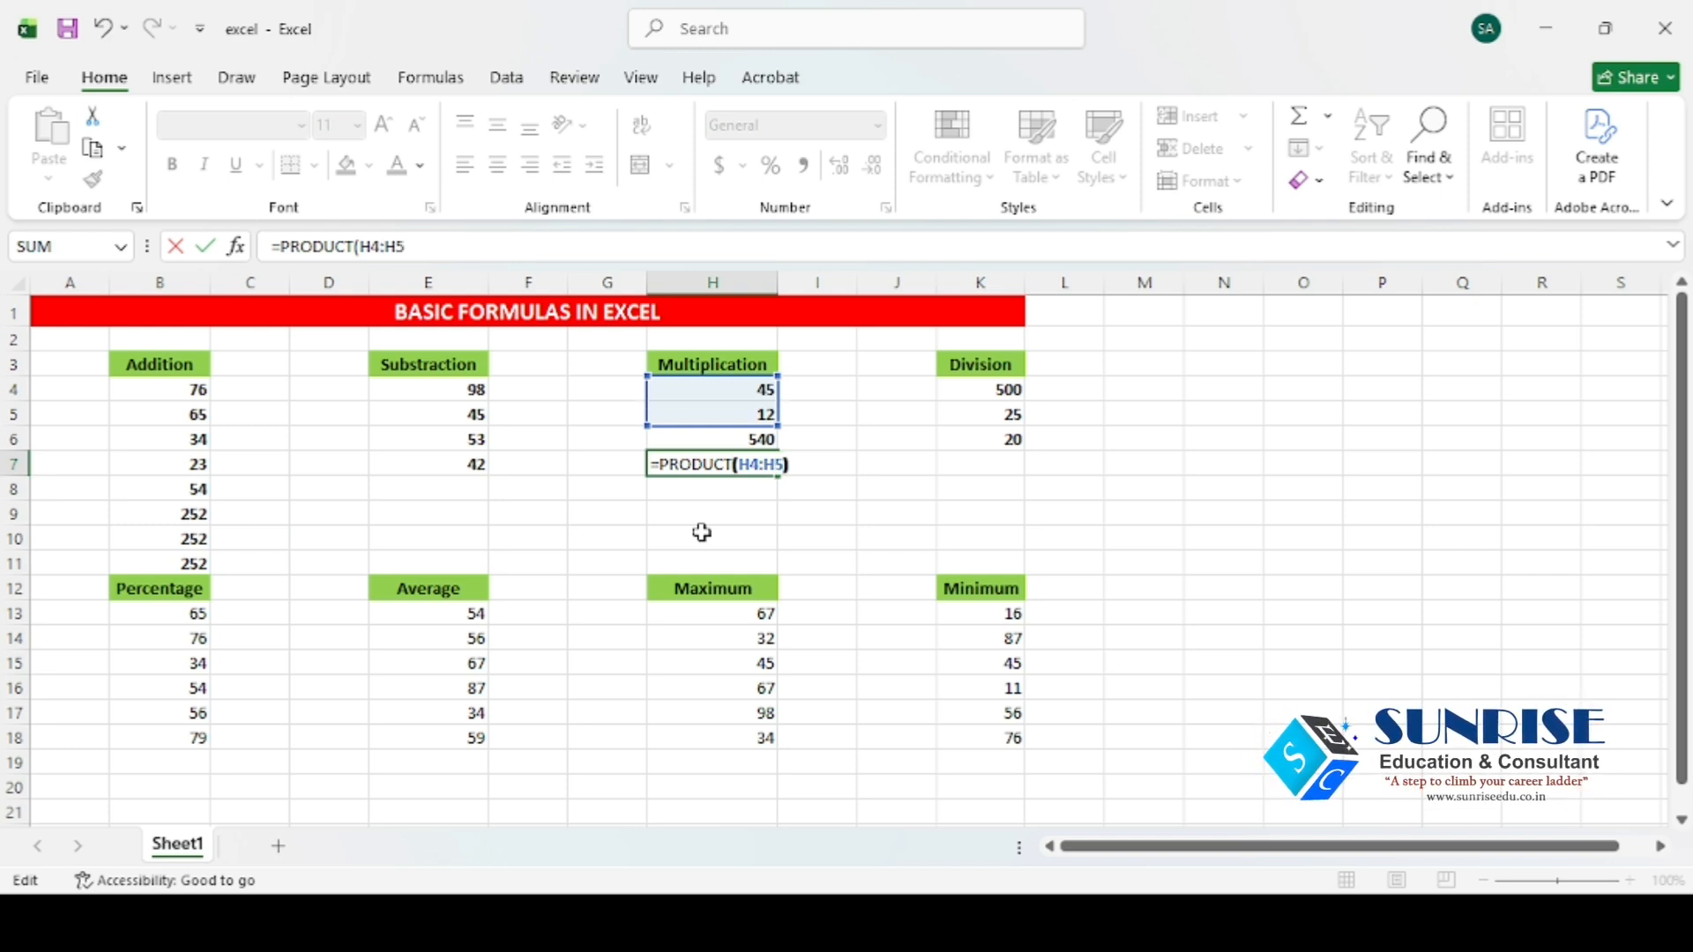
key("Return")
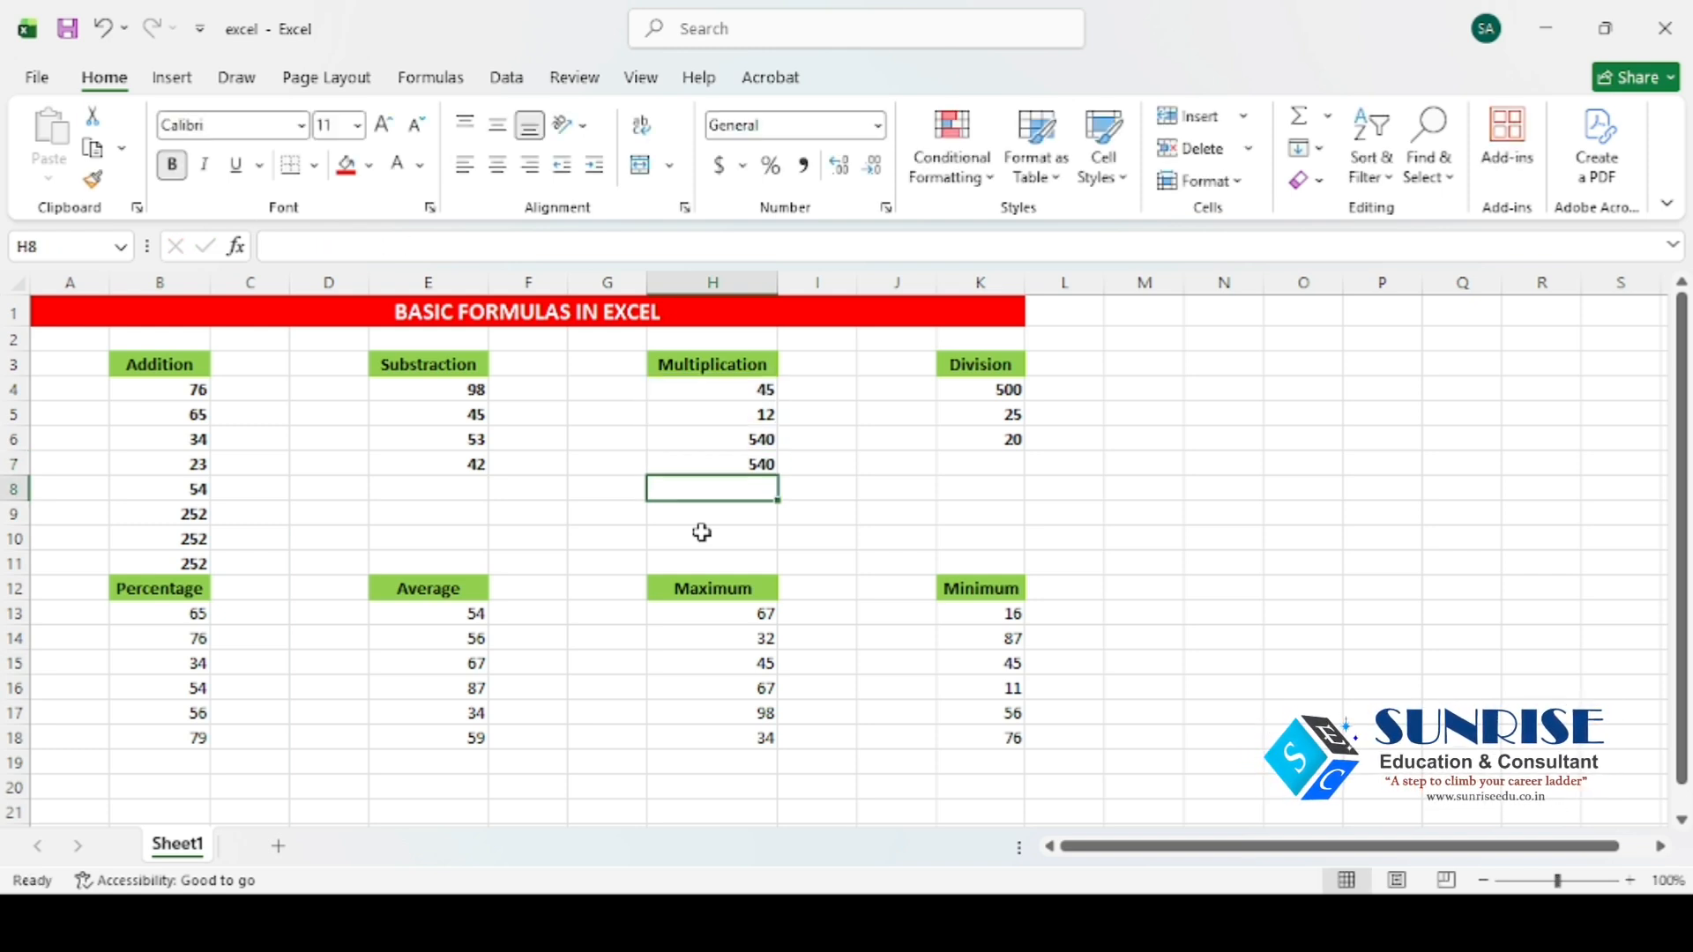
Step: Clear the existing result from cell K6 under Division
left_click(971, 388)
left_click(997, 439)
key("Delete")
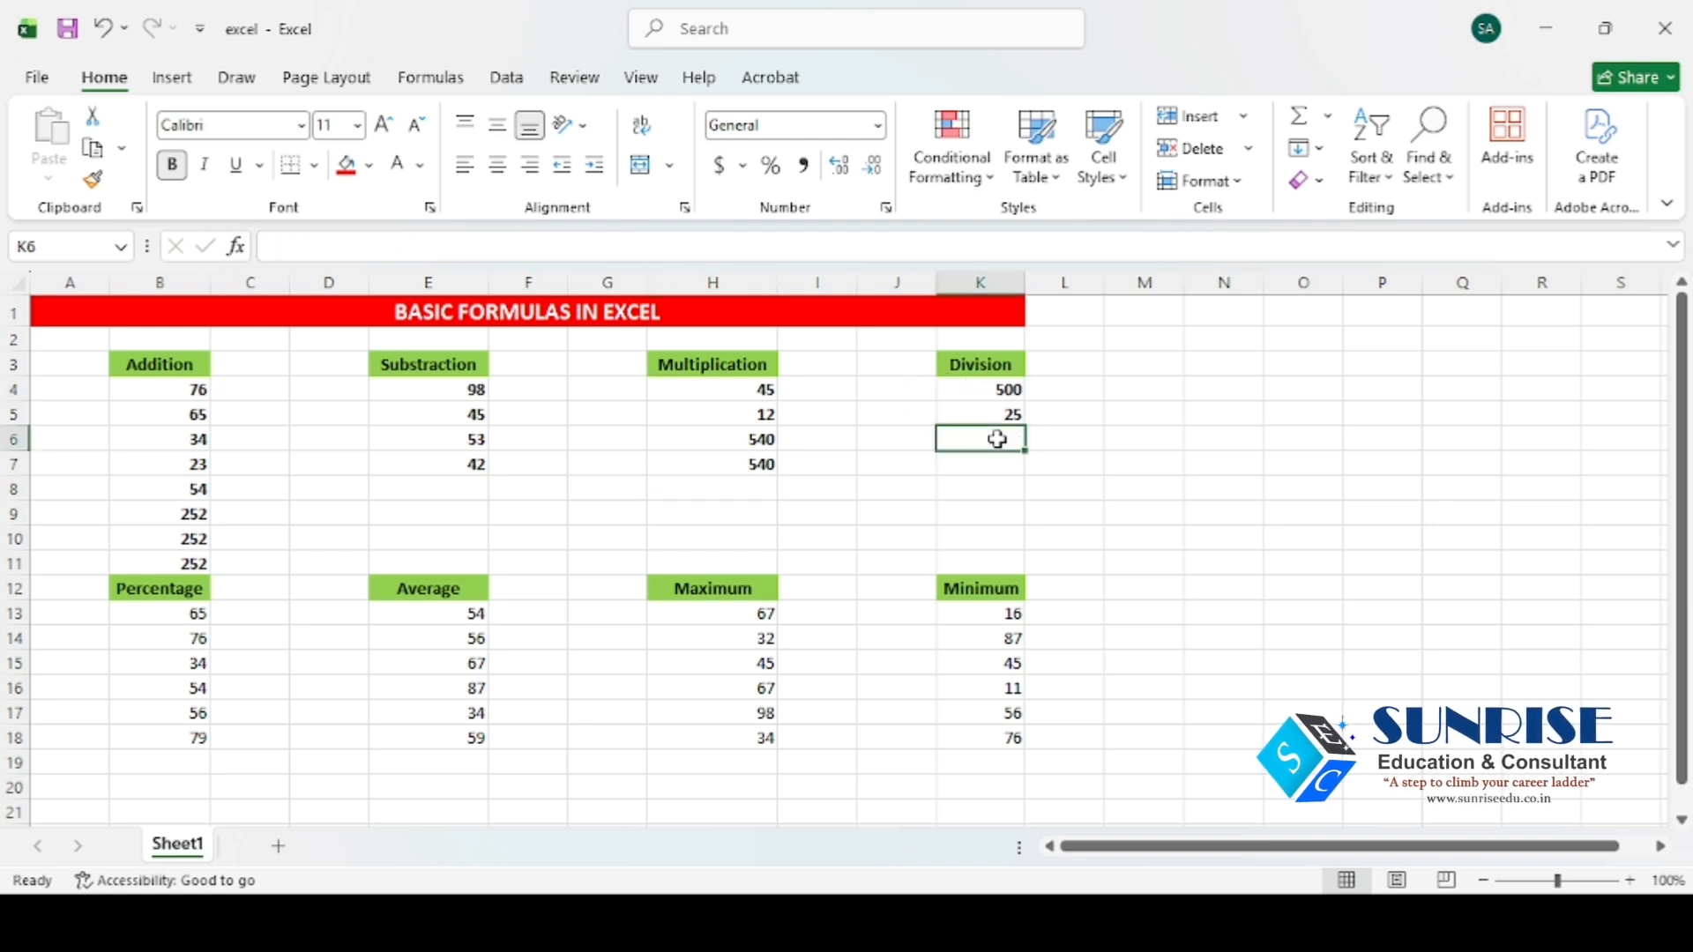
Step: Divide the two Division numbers in cell K6 with =K4/K5, and review that formula and the one in H7
left_click(969, 388)
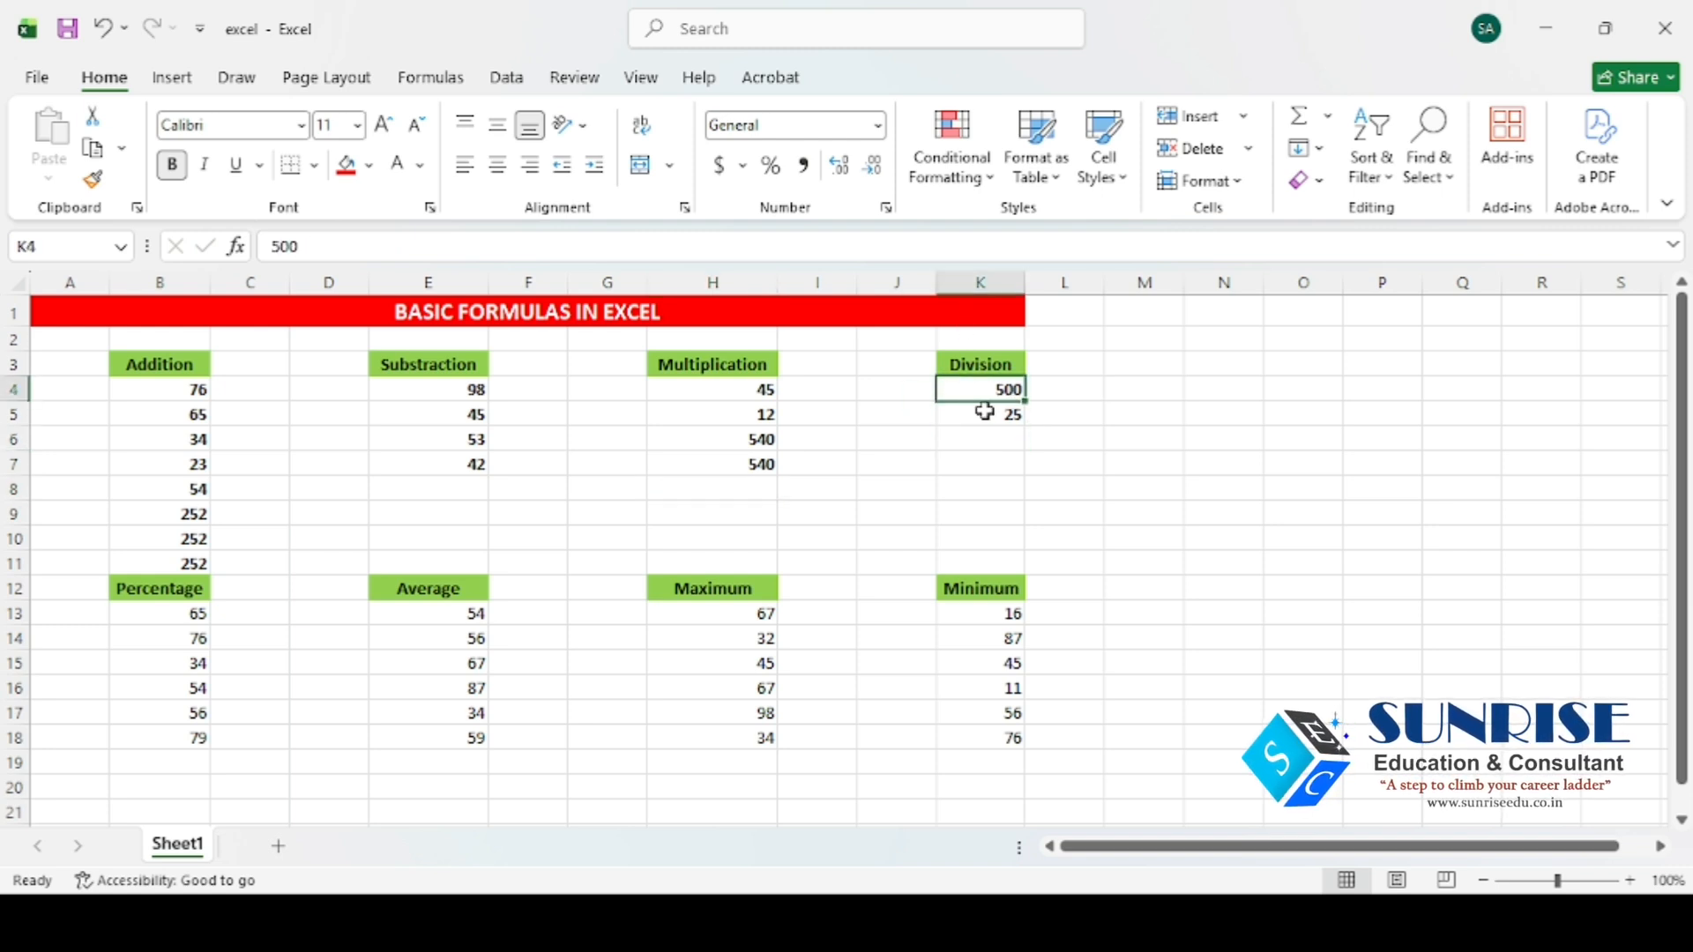
left_click(984, 411)
left_click(986, 434)
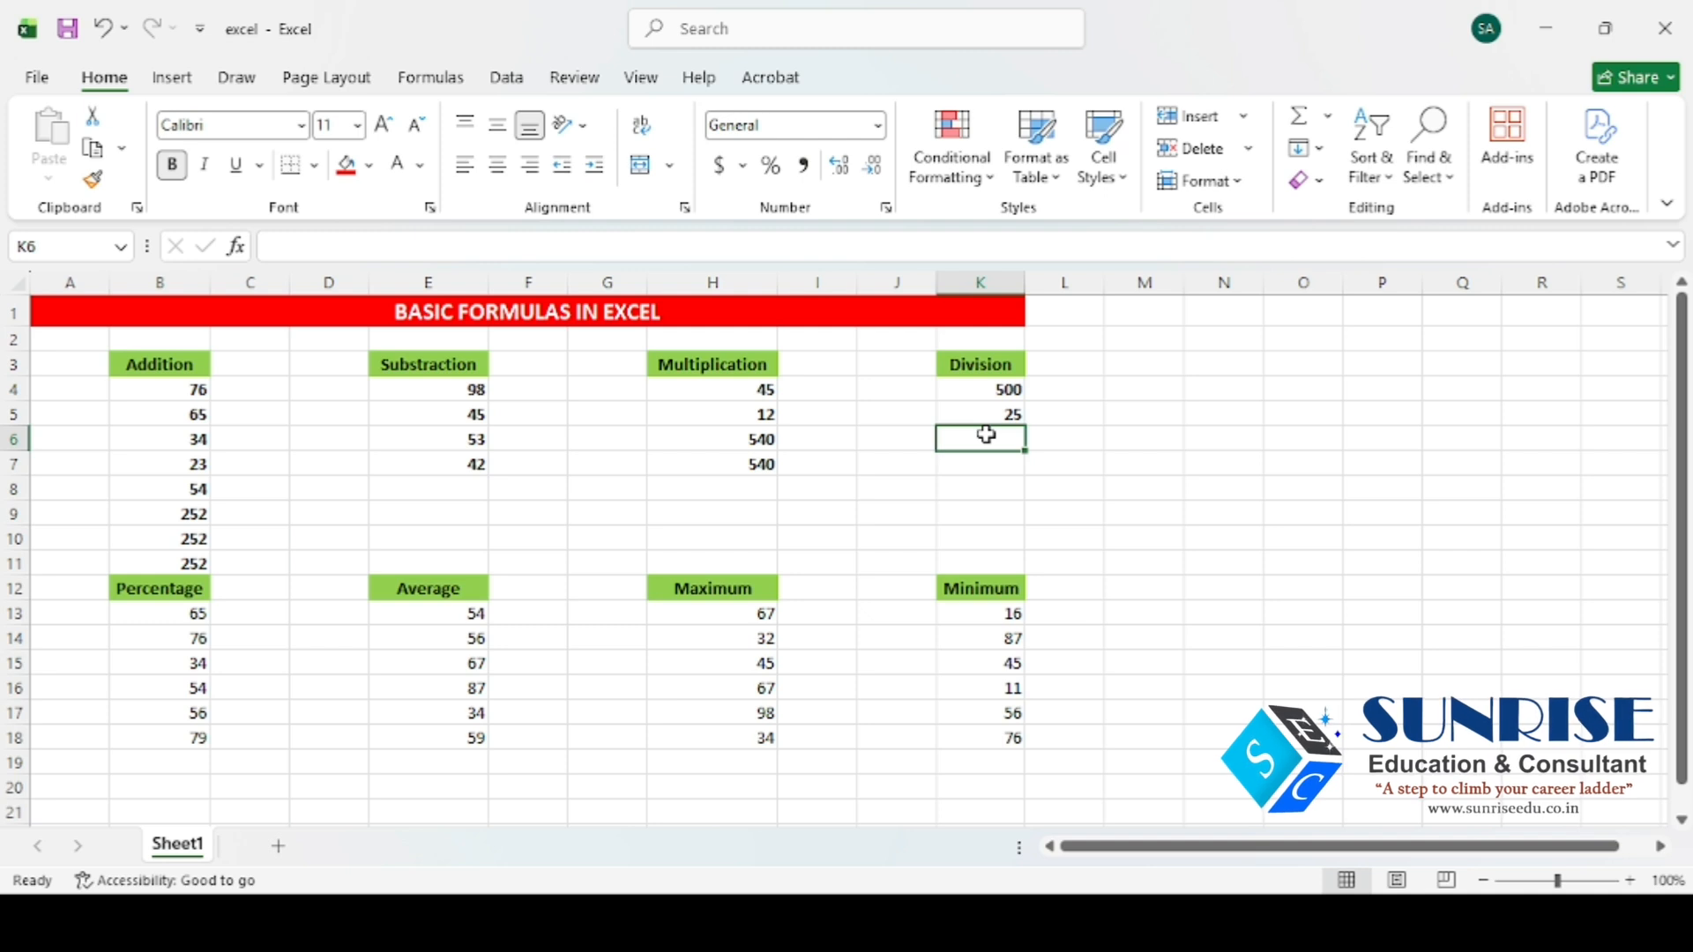
type("=")
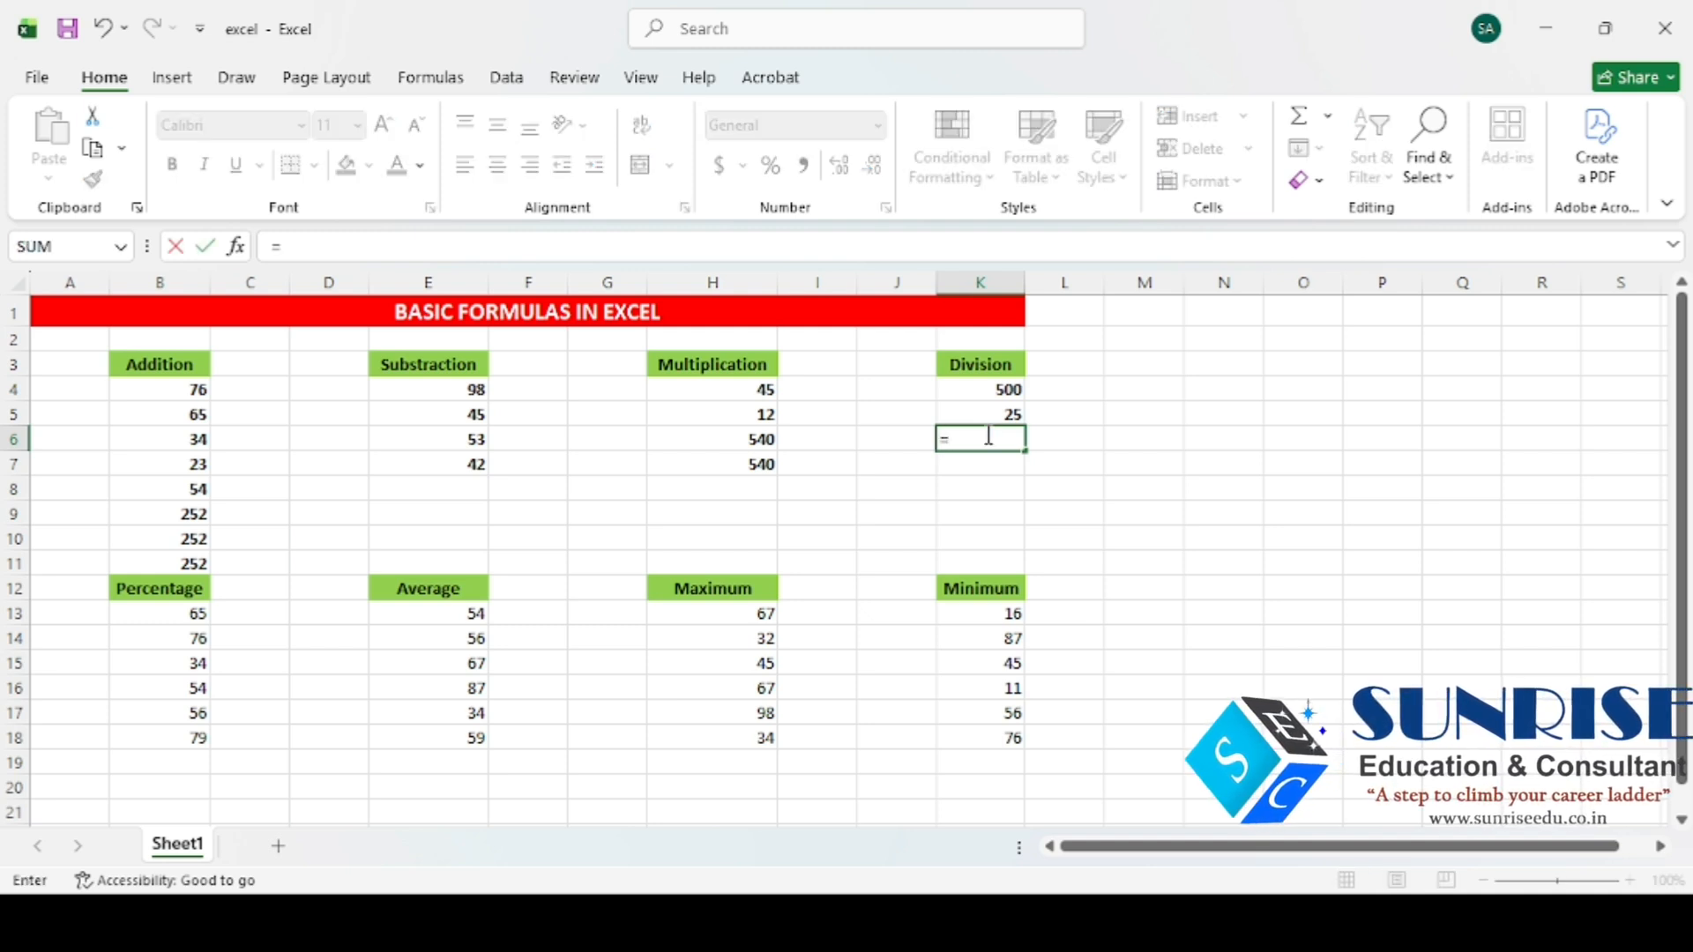
type("K")
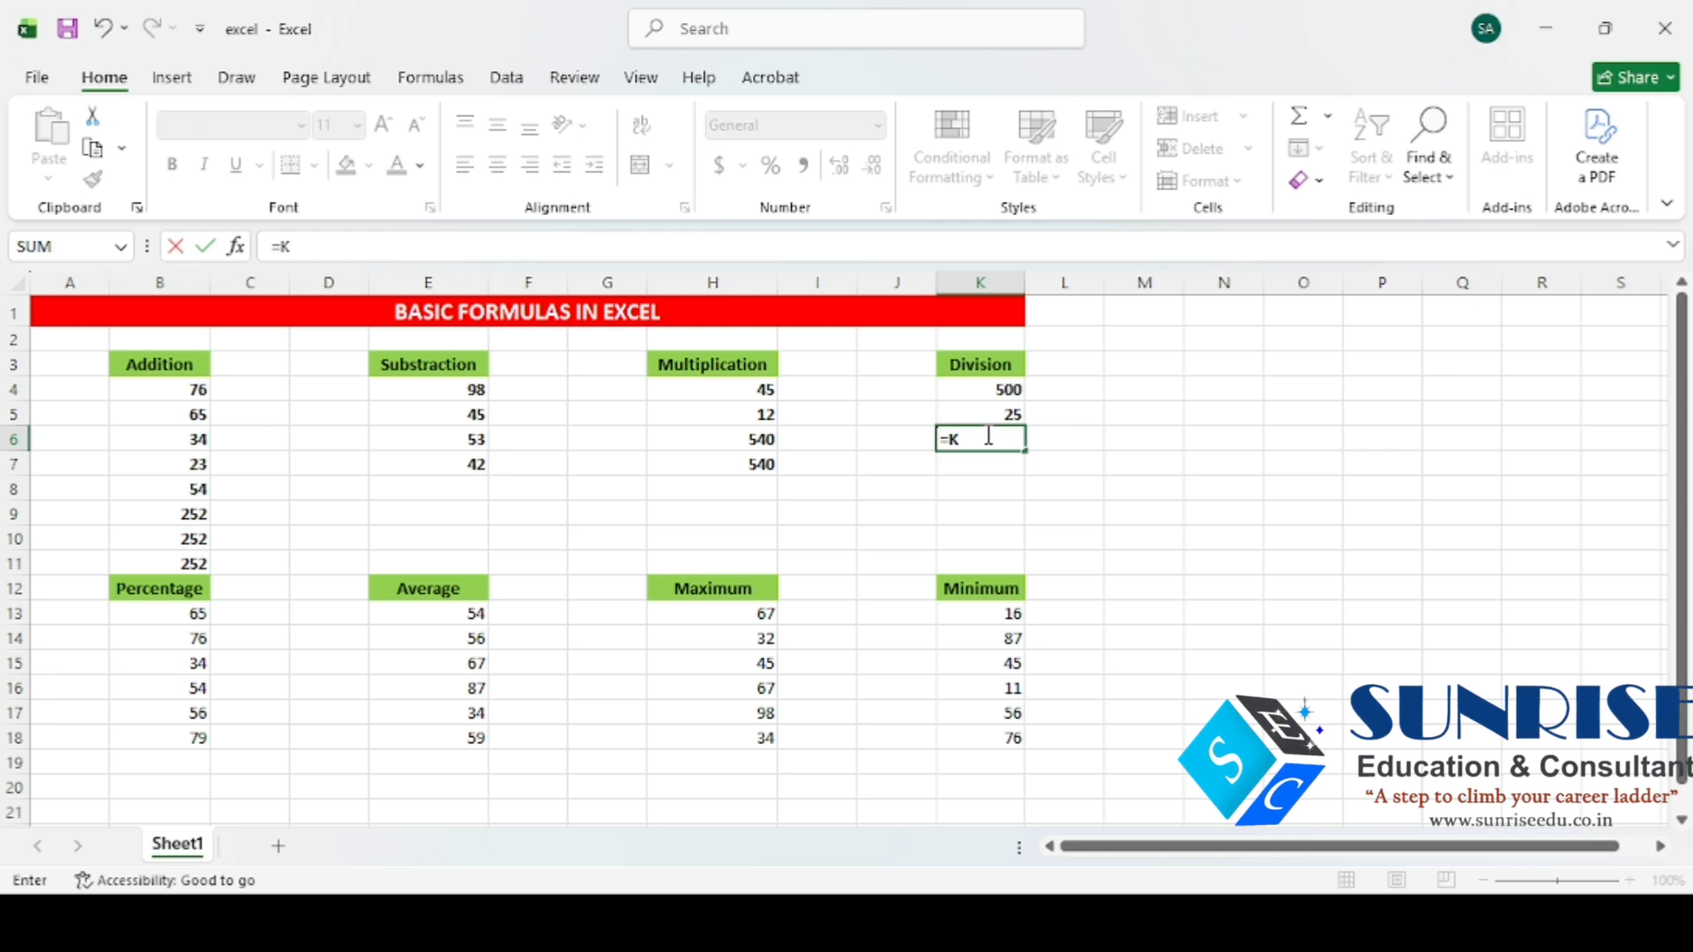
type("4")
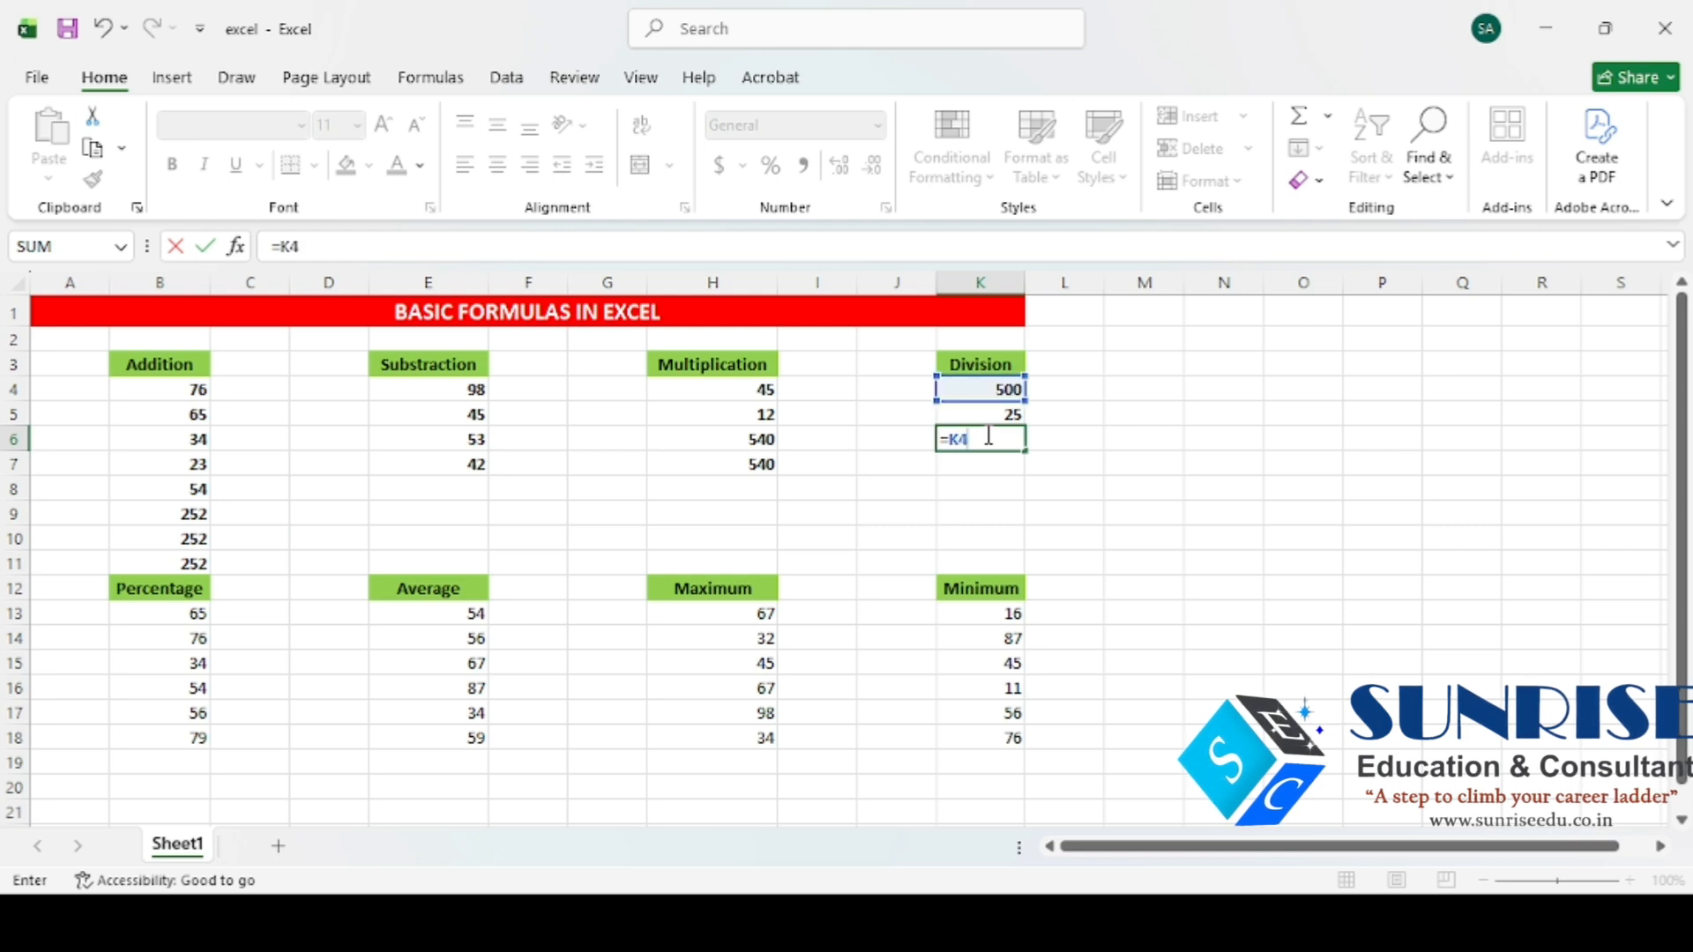
type("/K5")
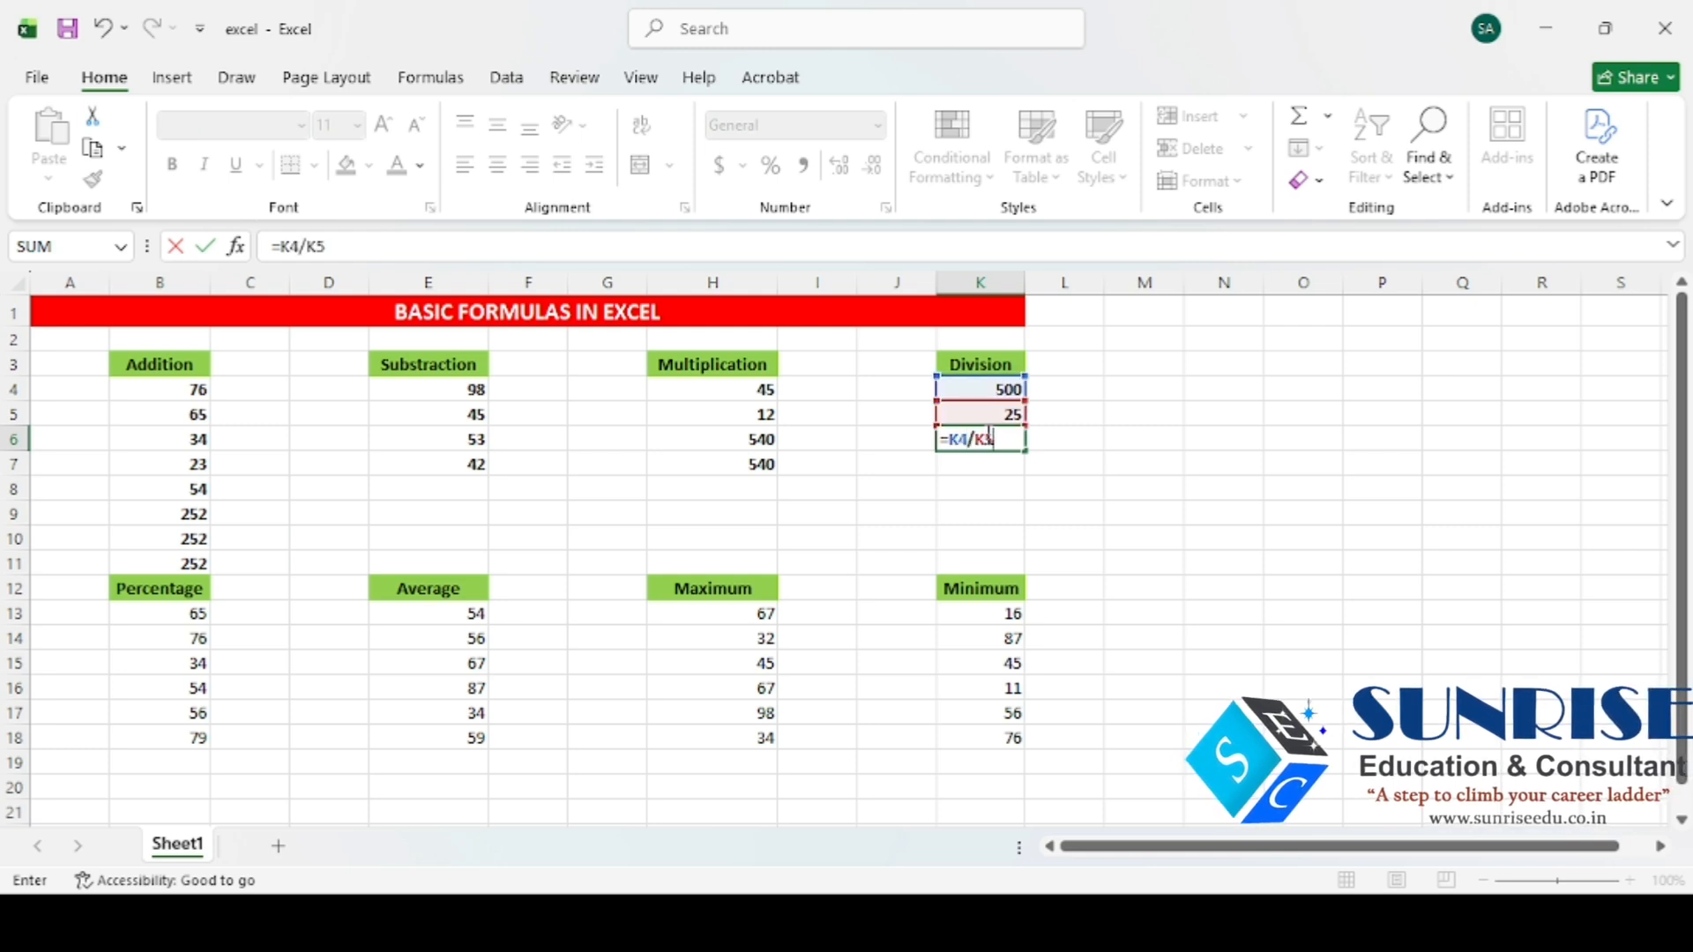
key("Return")
left_click(986, 435)
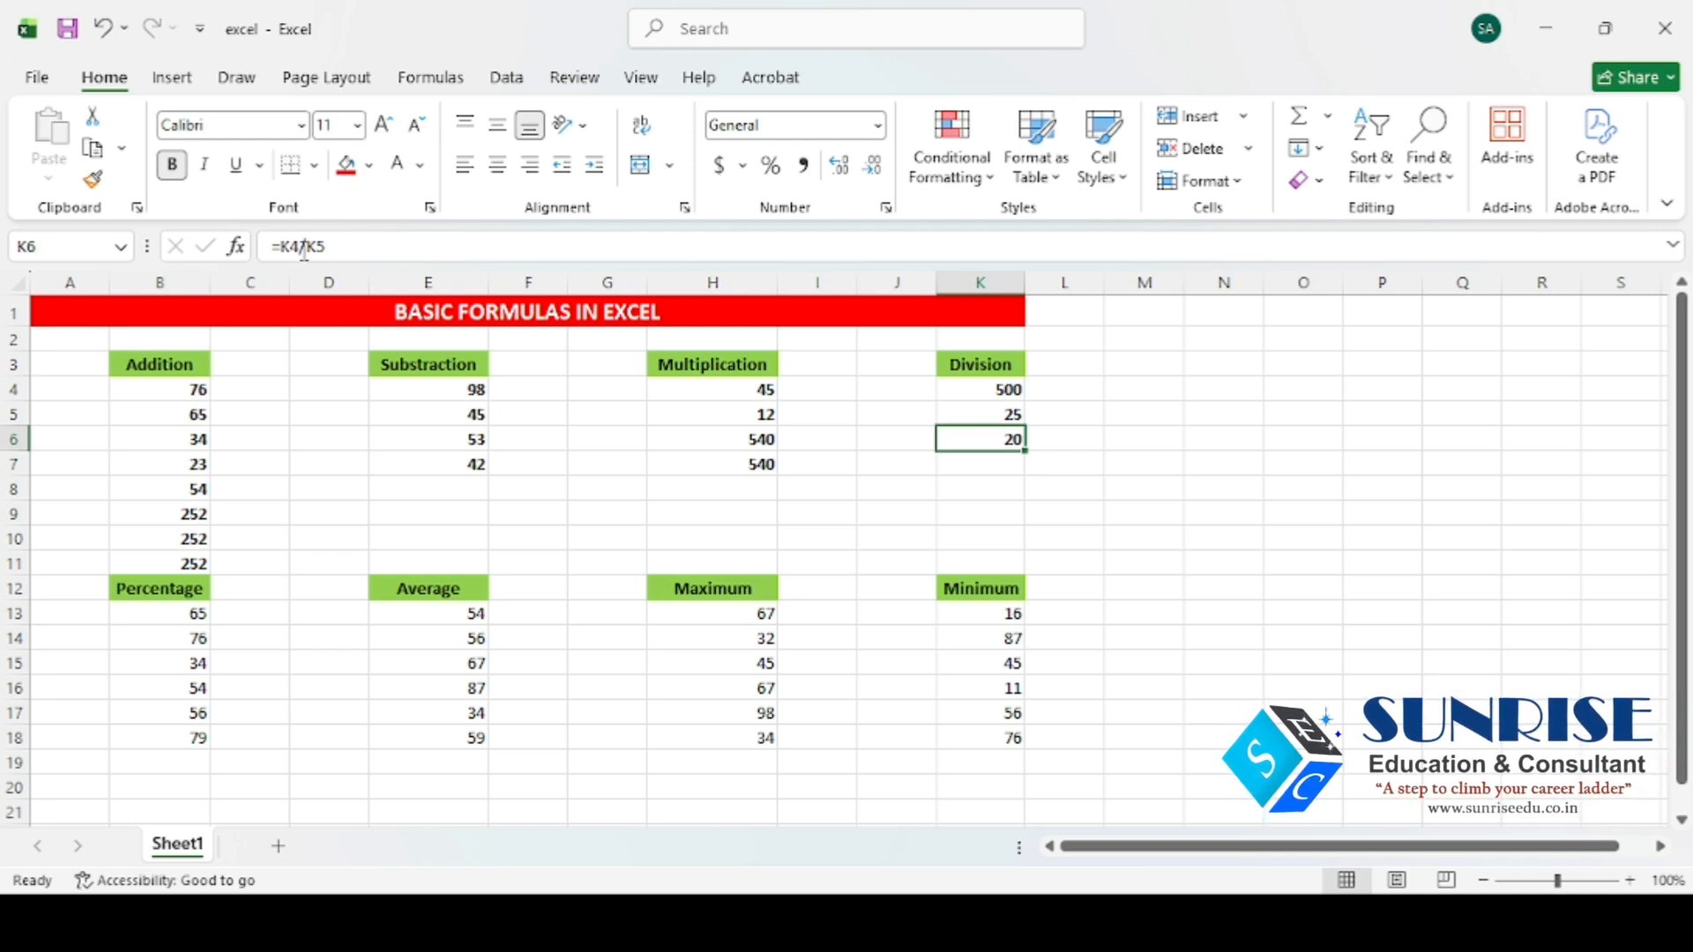
left_click(711, 466)
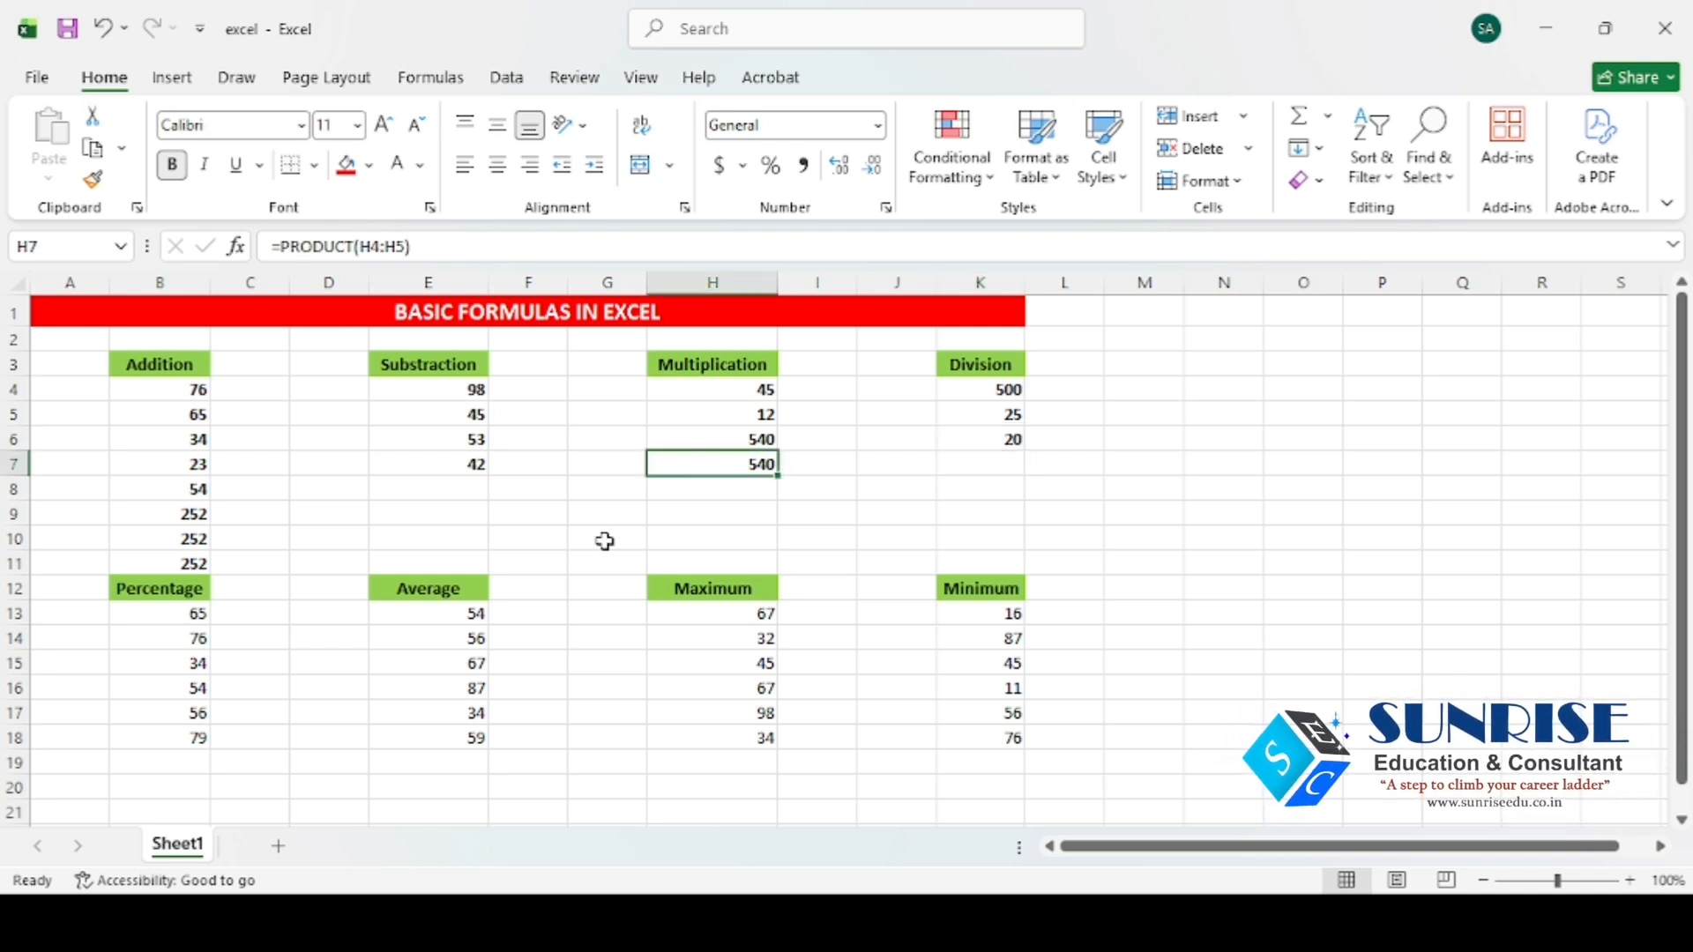
Step: Examine the numbers listed under Percentage in B13:B18 and their selection summary
left_click(128, 600)
left_click(129, 615)
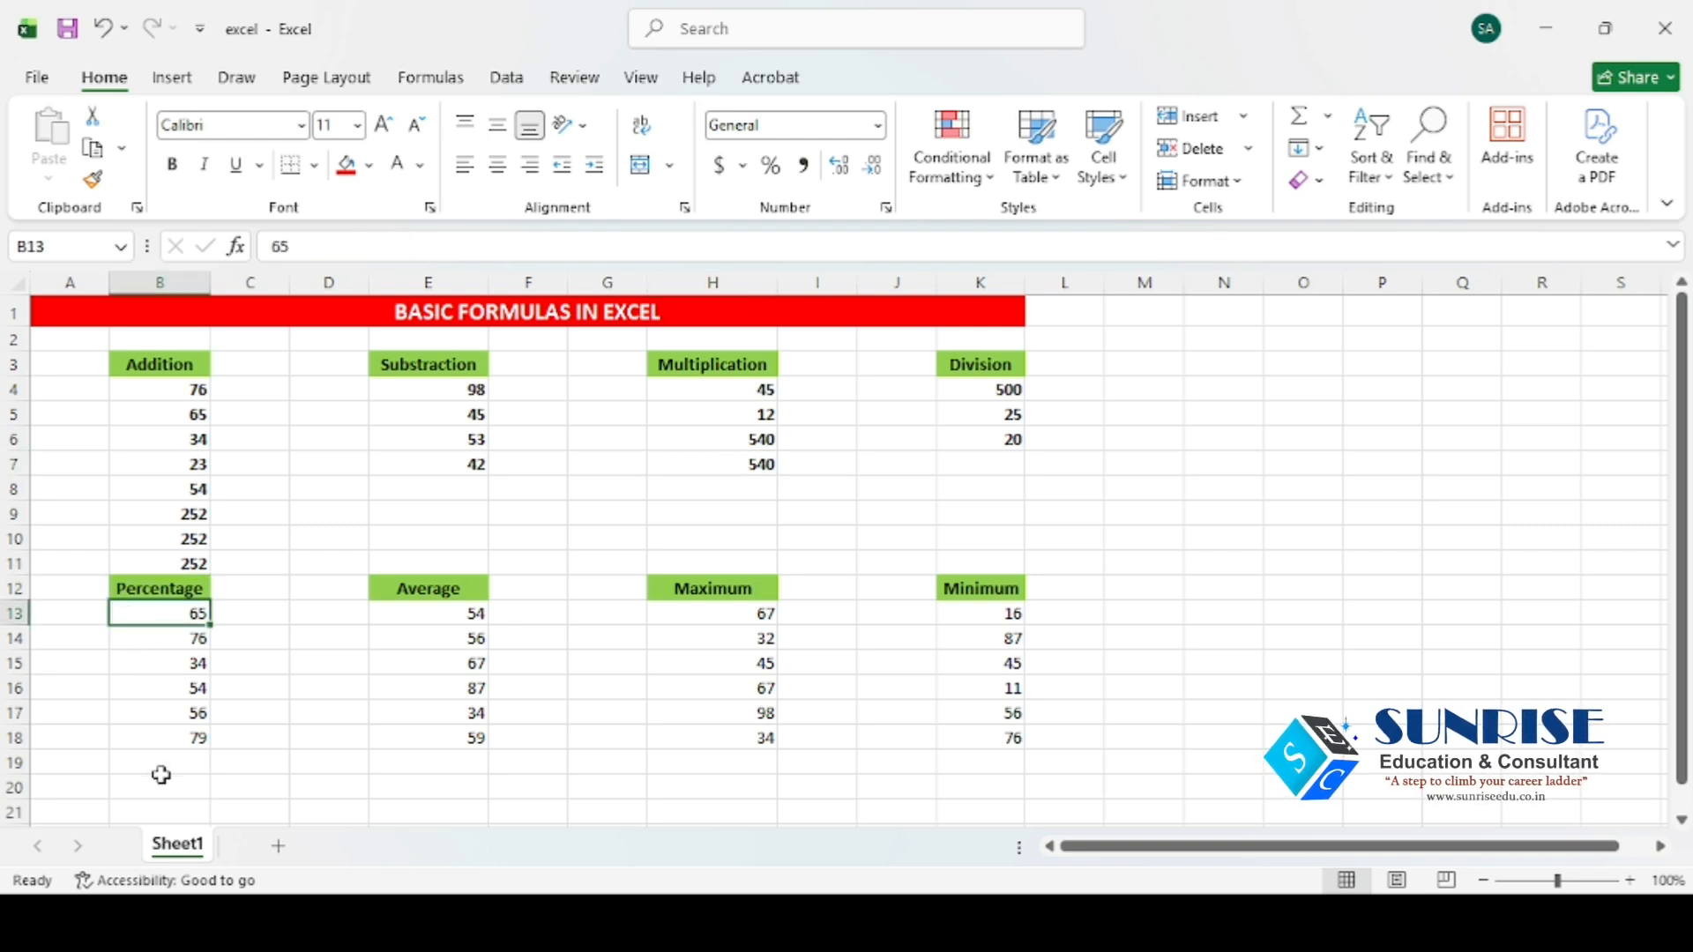
left_click(162, 741)
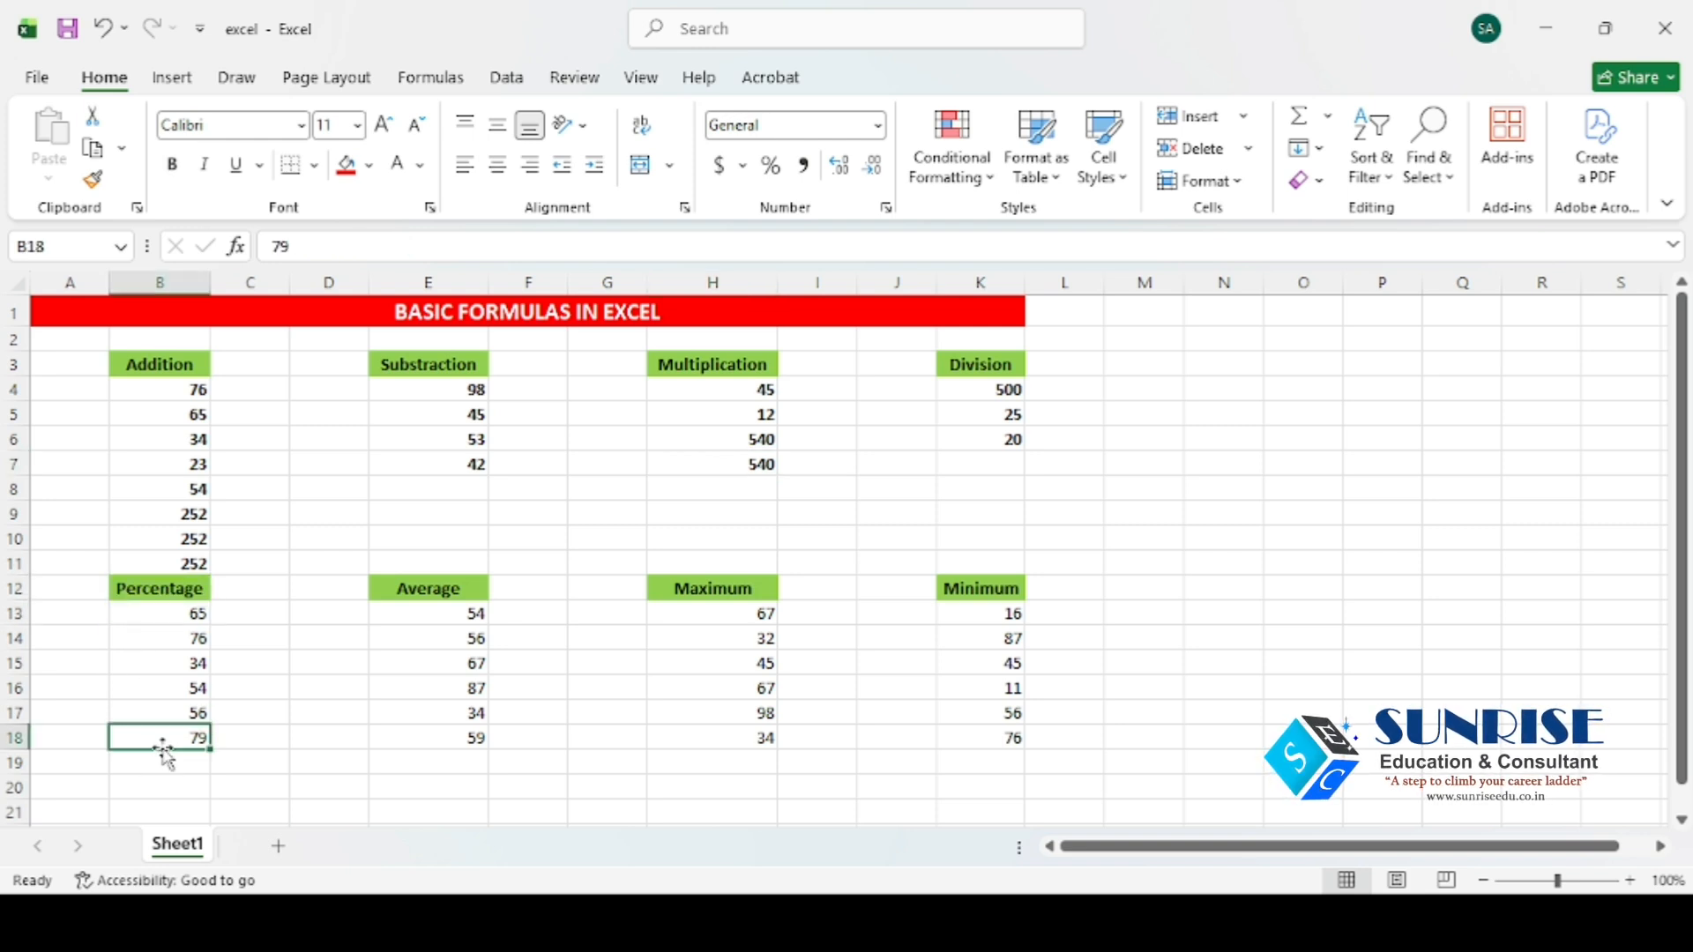
left_click(162, 612)
key("shift+Down")
key("shift+Down")
key("shift+Down")
key("shift+Down")
key("shift+Down")
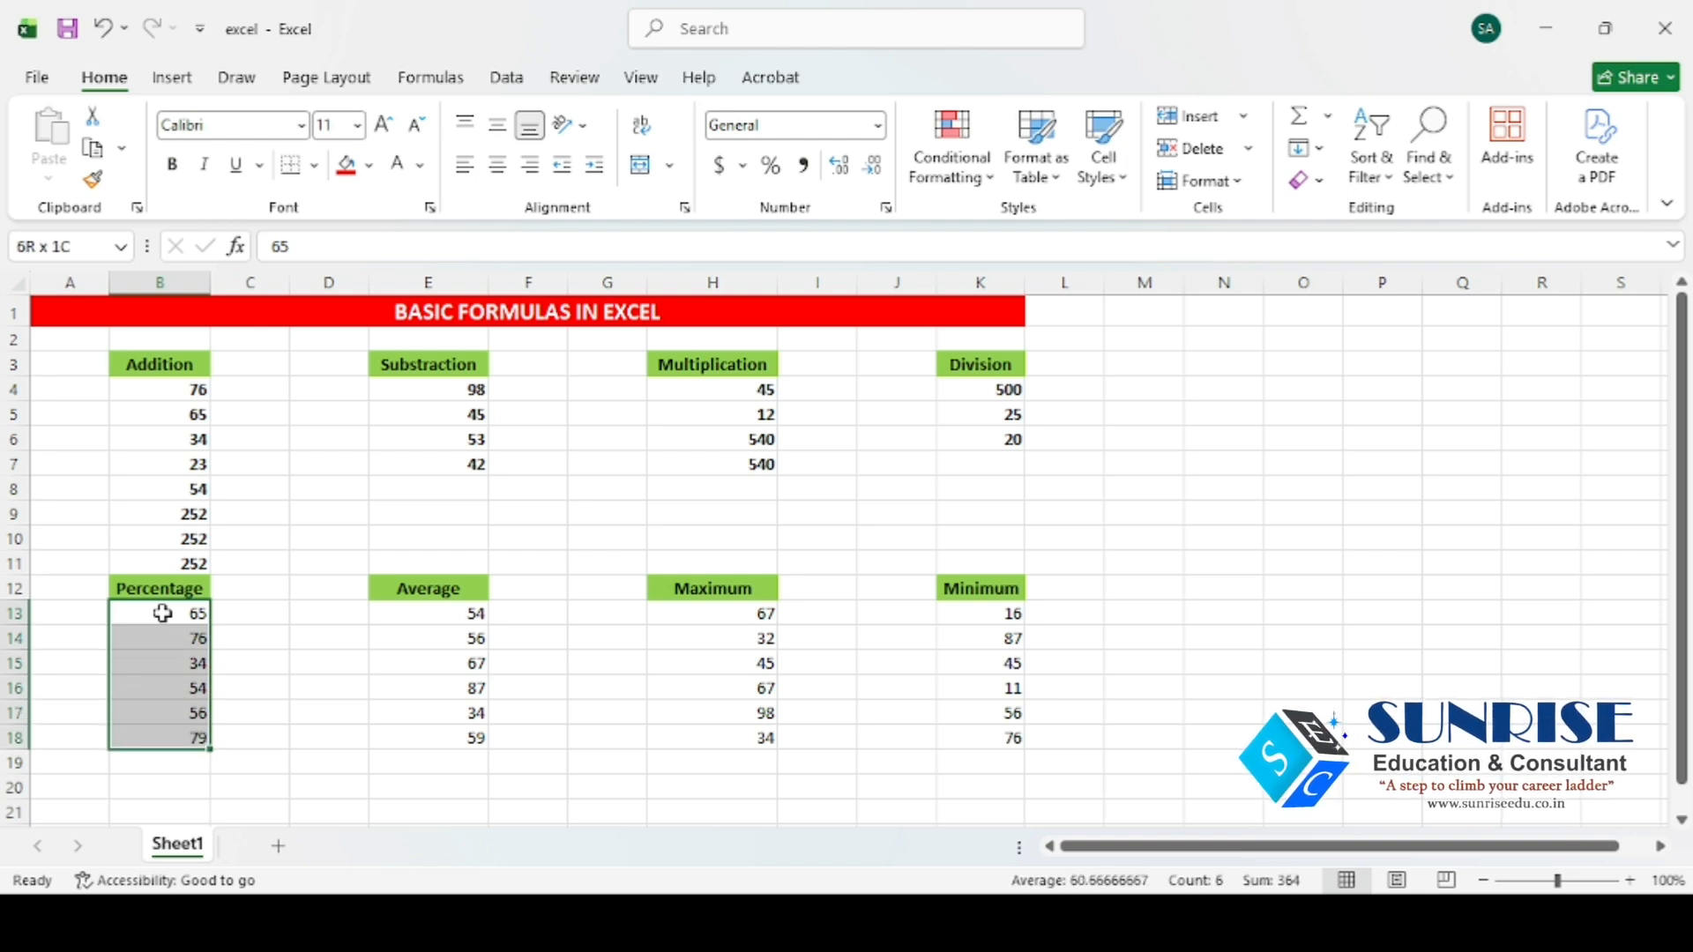
key("Down")
key("Down")
key("Down")
key("Down")
key("Down")
key("Down")
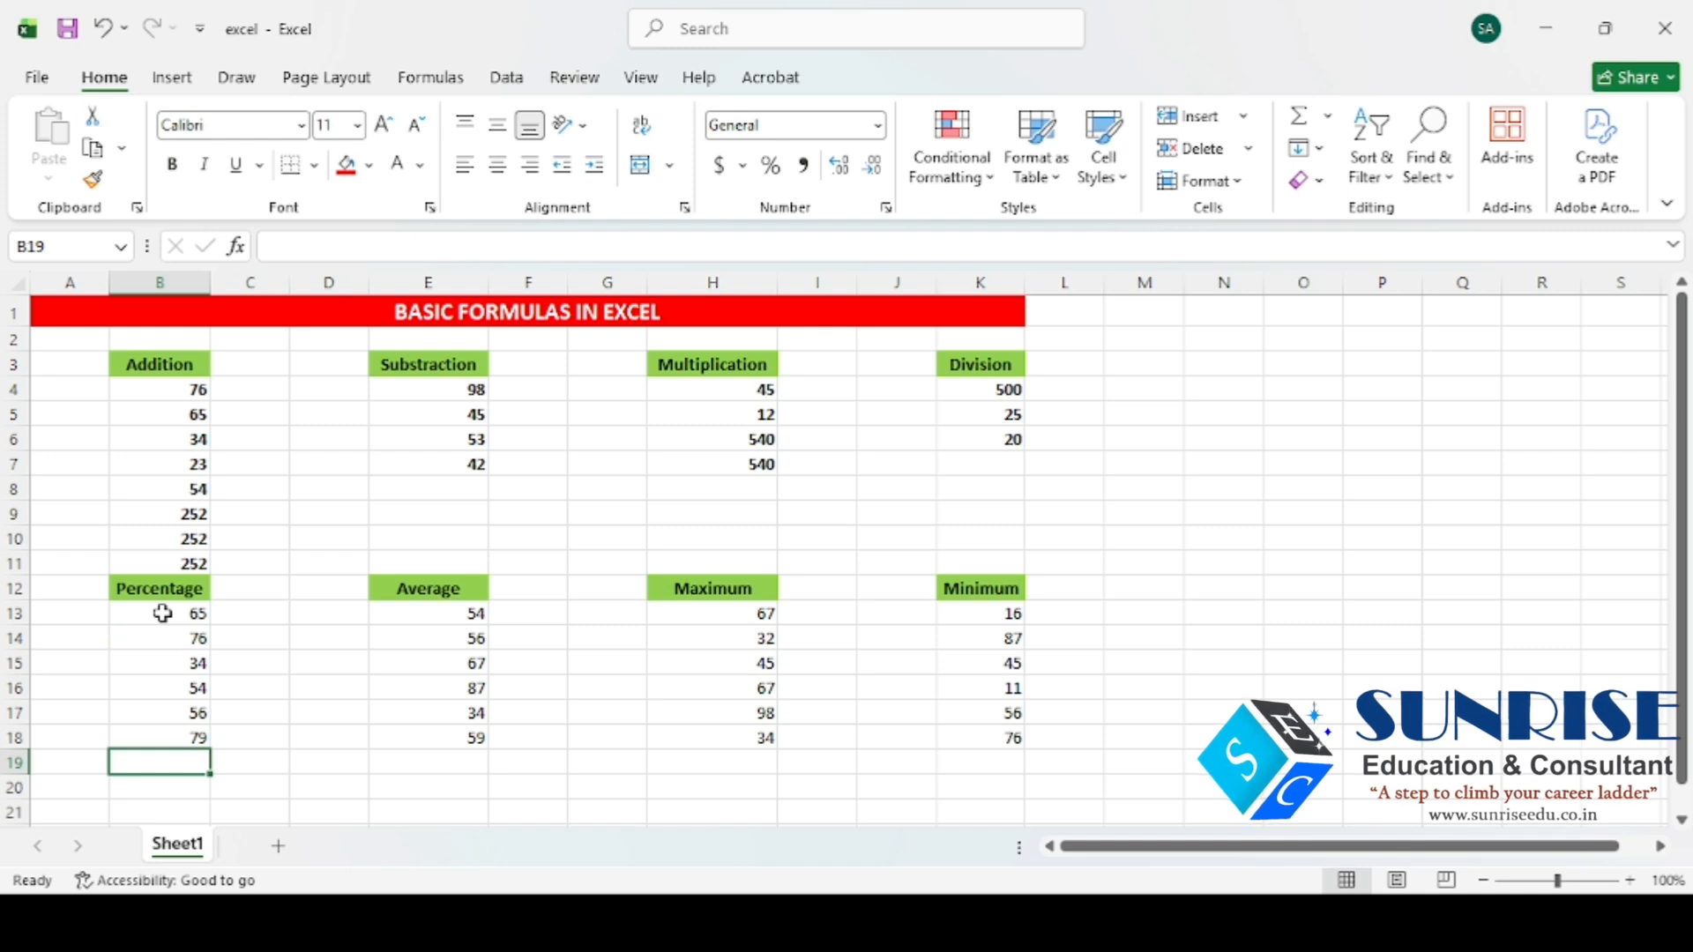
Step: Total the Percentage numbers B13:B18 in cell B19 with AutoSum and check the formula
left_click(165, 614)
key("shift+Down")
key("shift+Down")
key("shift+Down")
key("shift+Down")
key("shift+Down")
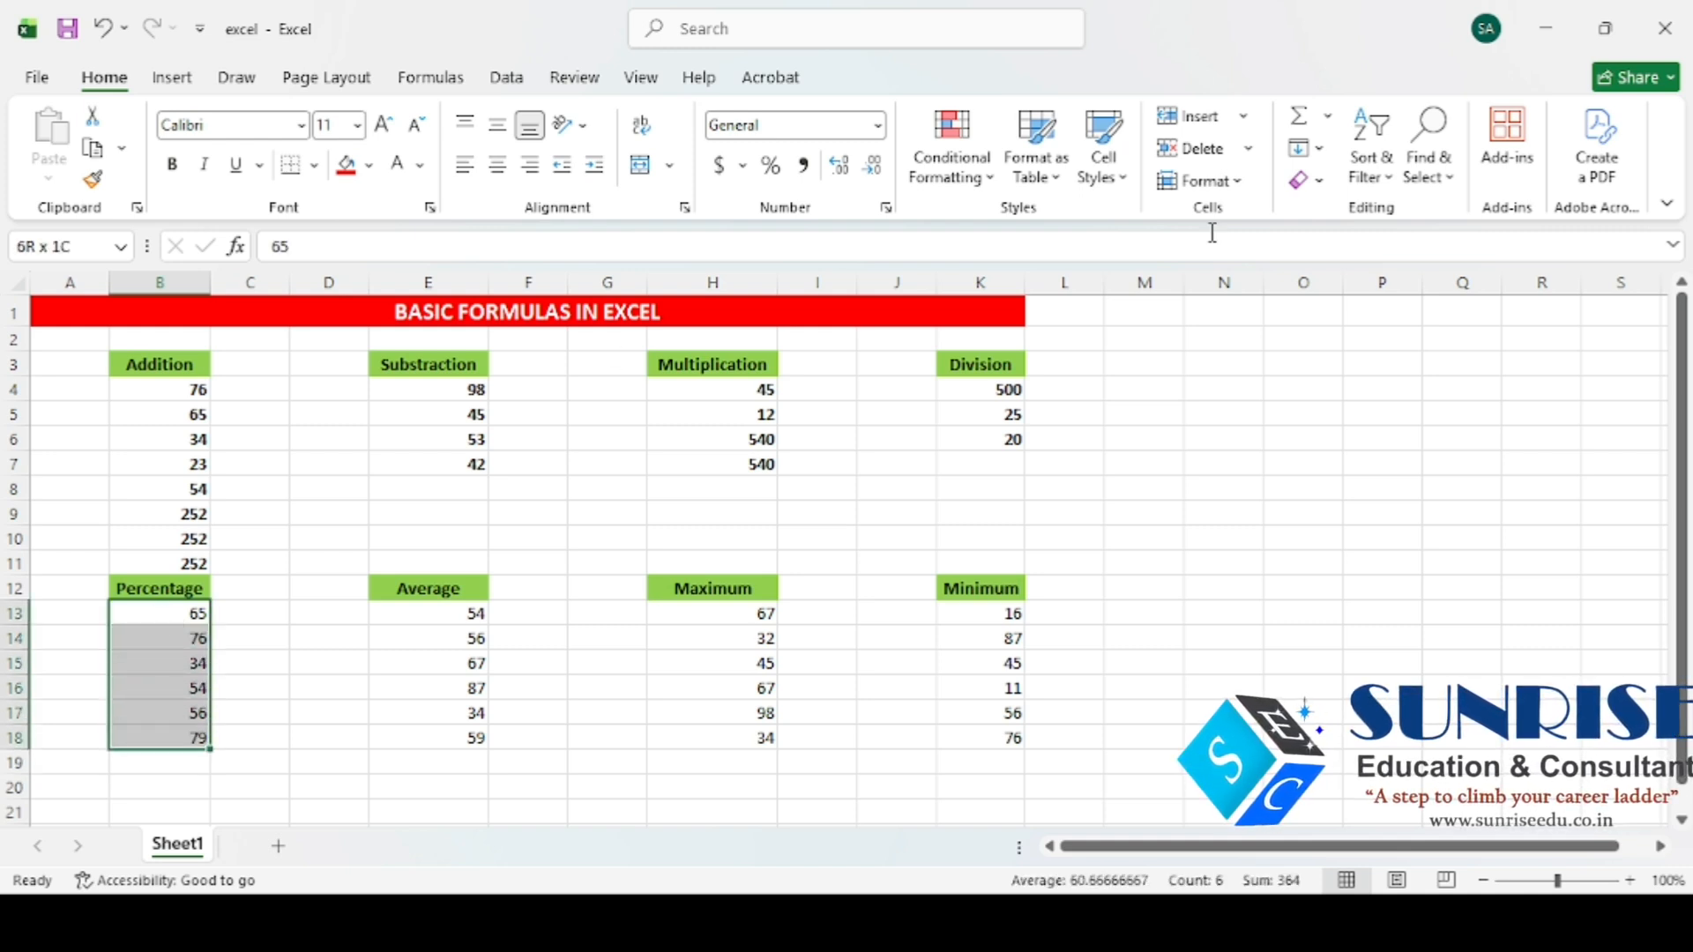
left_click(1298, 120)
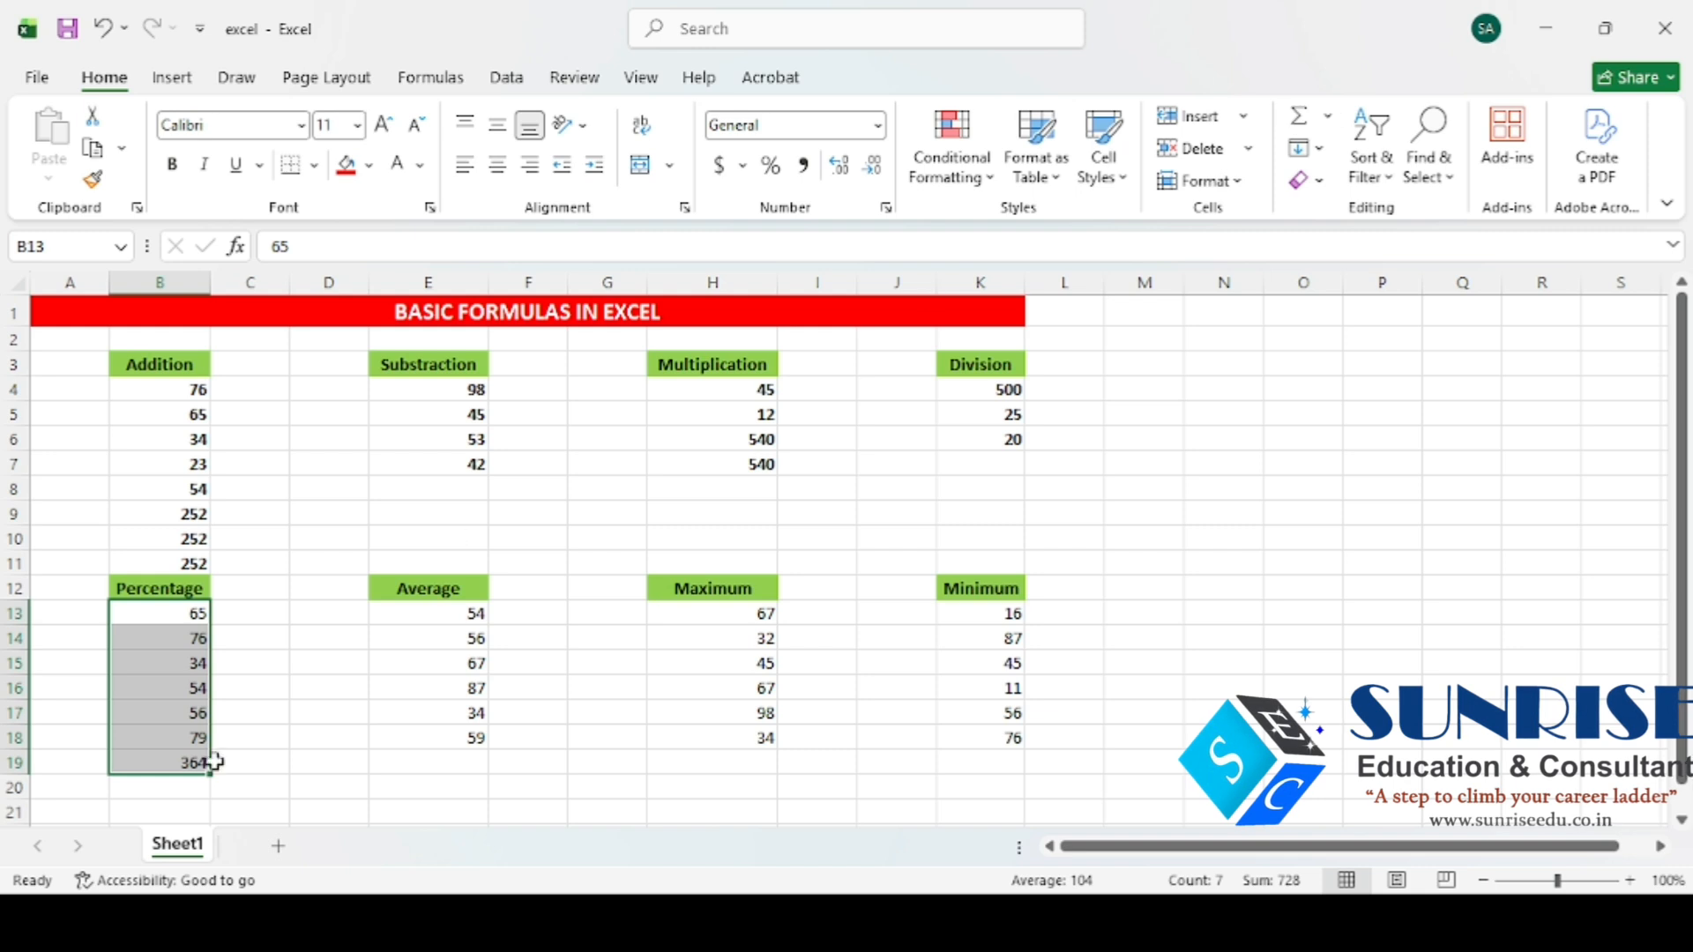
left_click(164, 763)
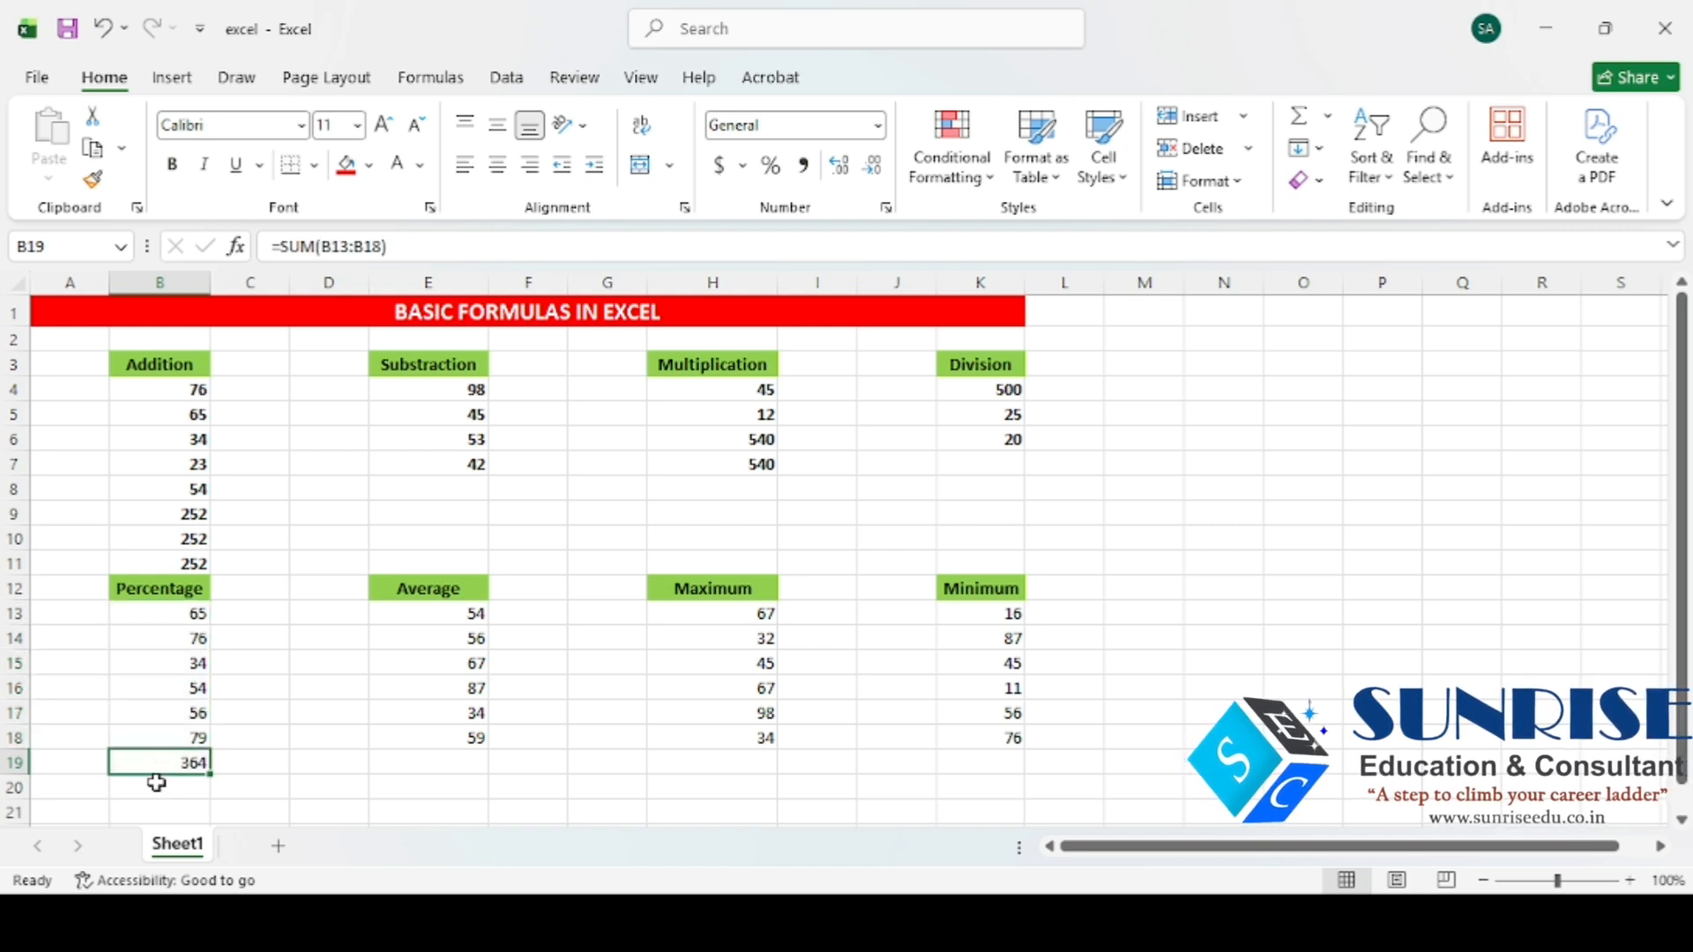
Step: Calculate the percentage in cell B20 with the formula =B19/6 and check it
left_click(156, 783)
type("=")
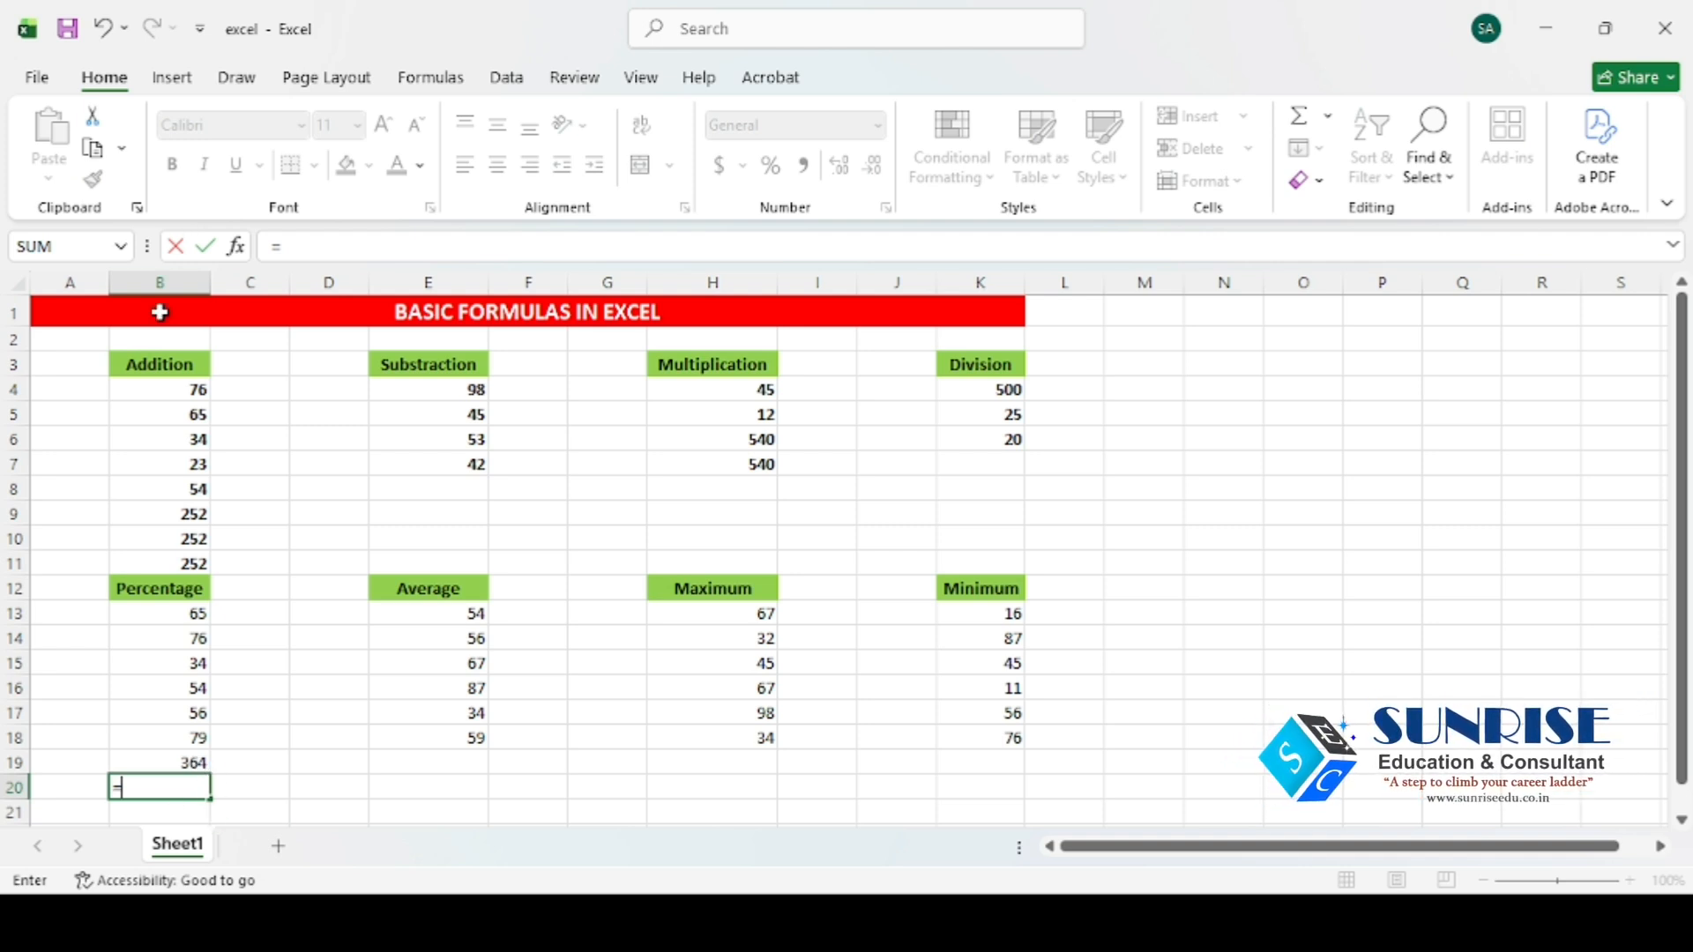
type("B19/")
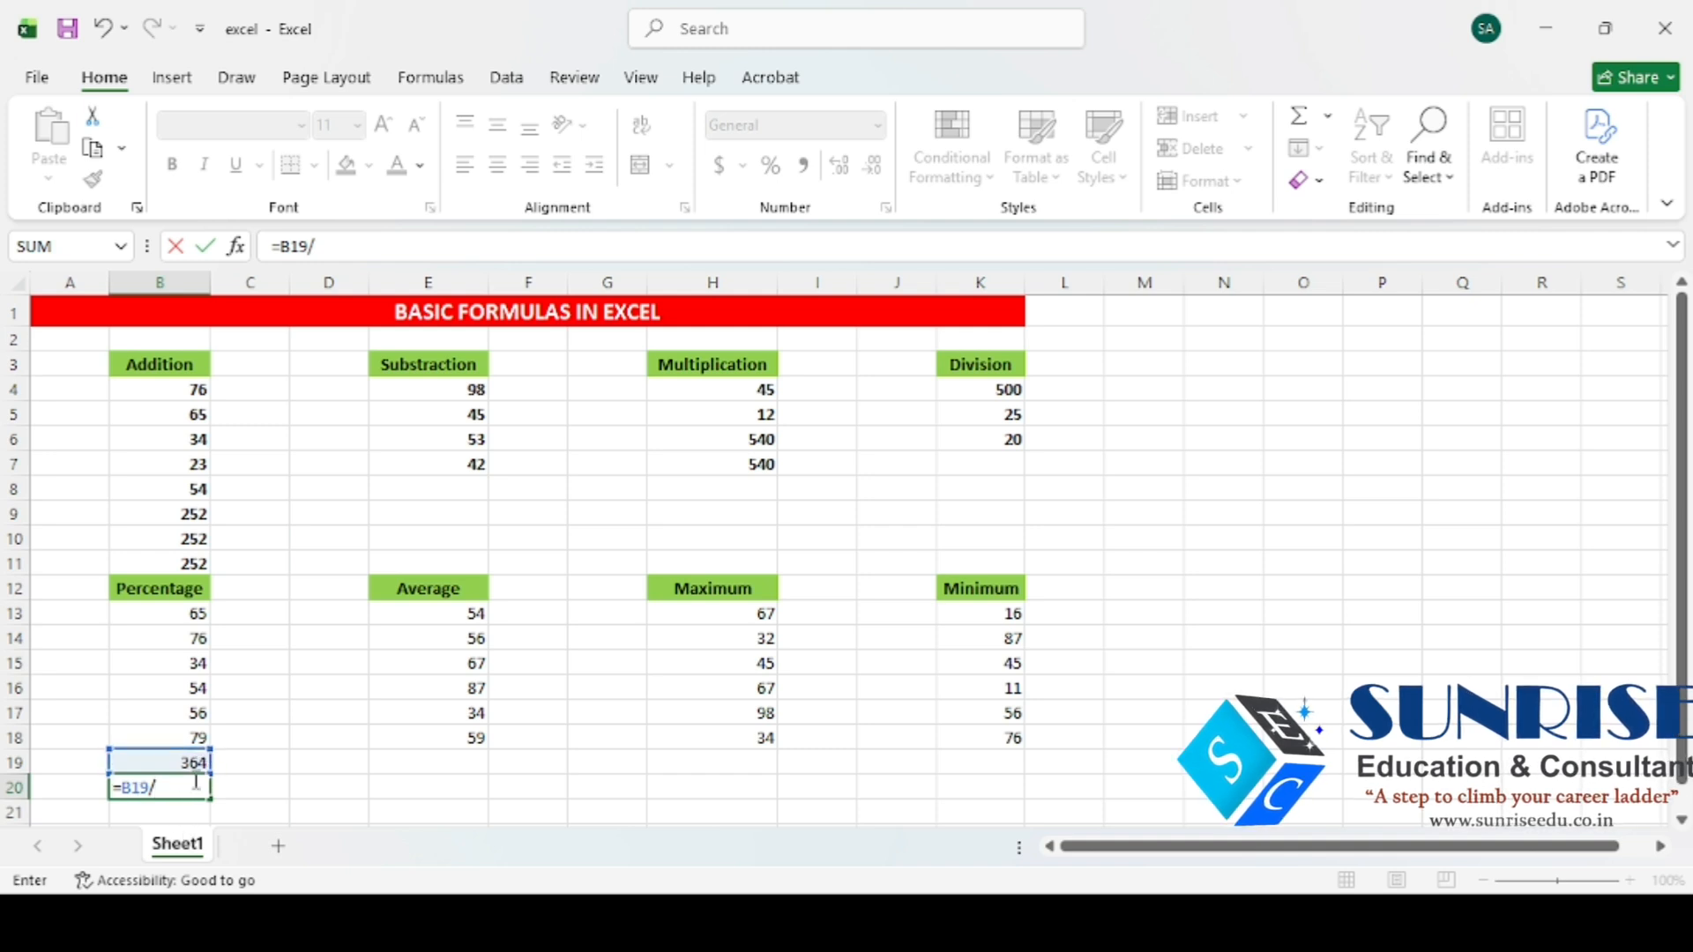
type("6")
key("Return")
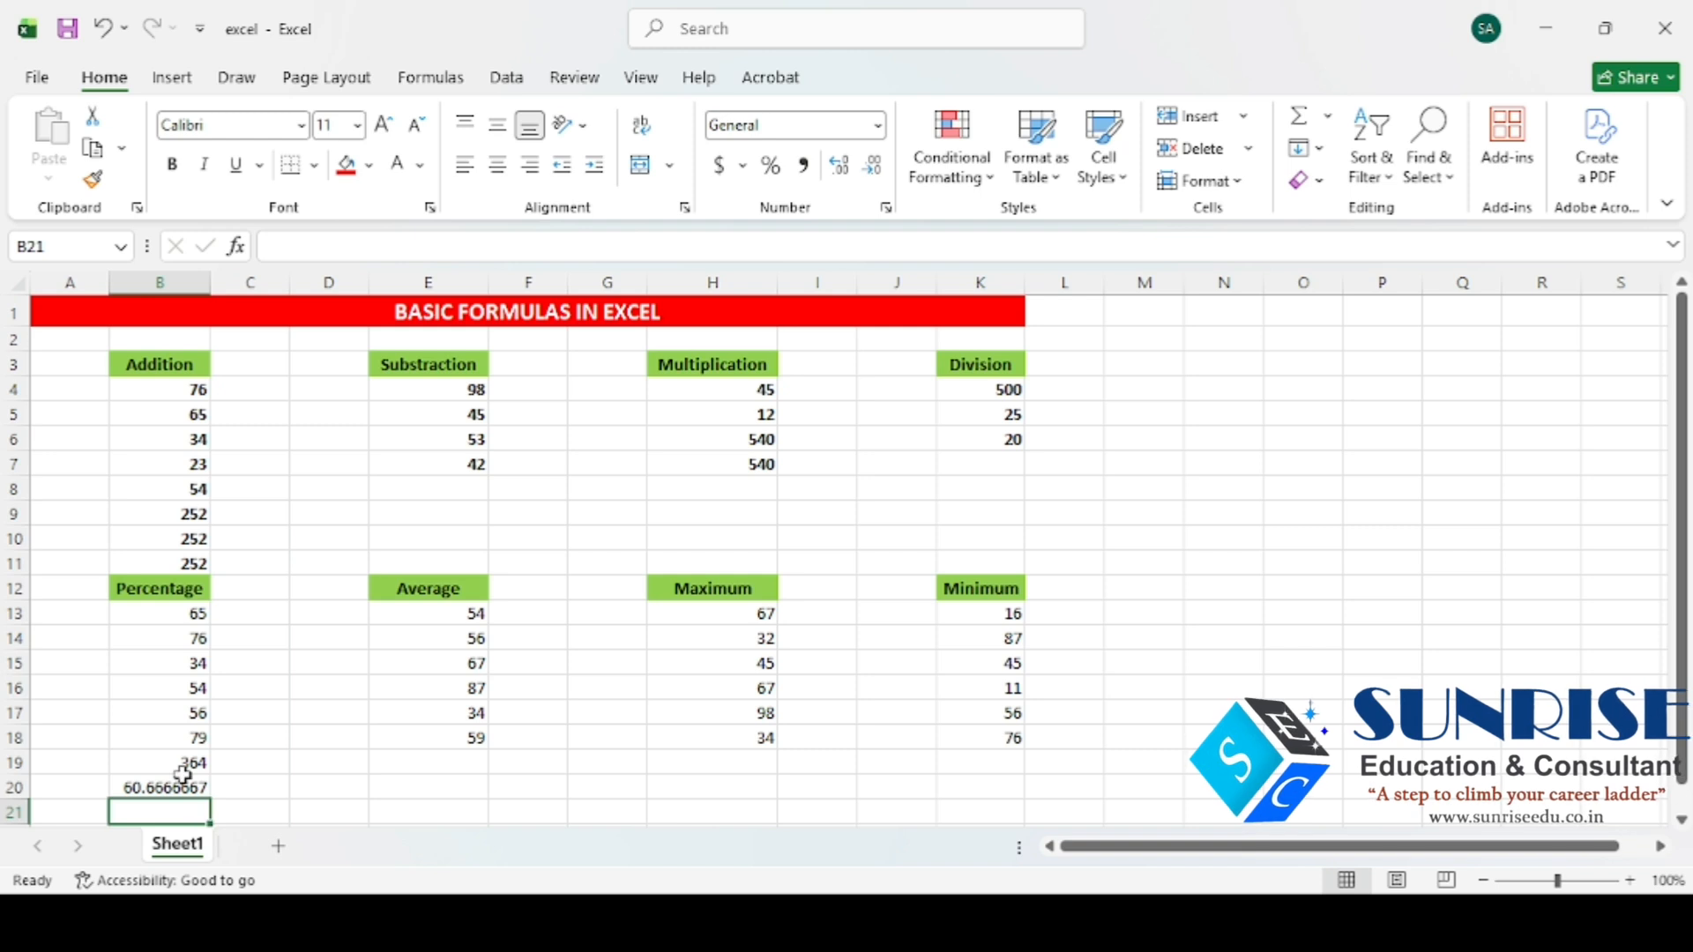
left_click(182, 776)
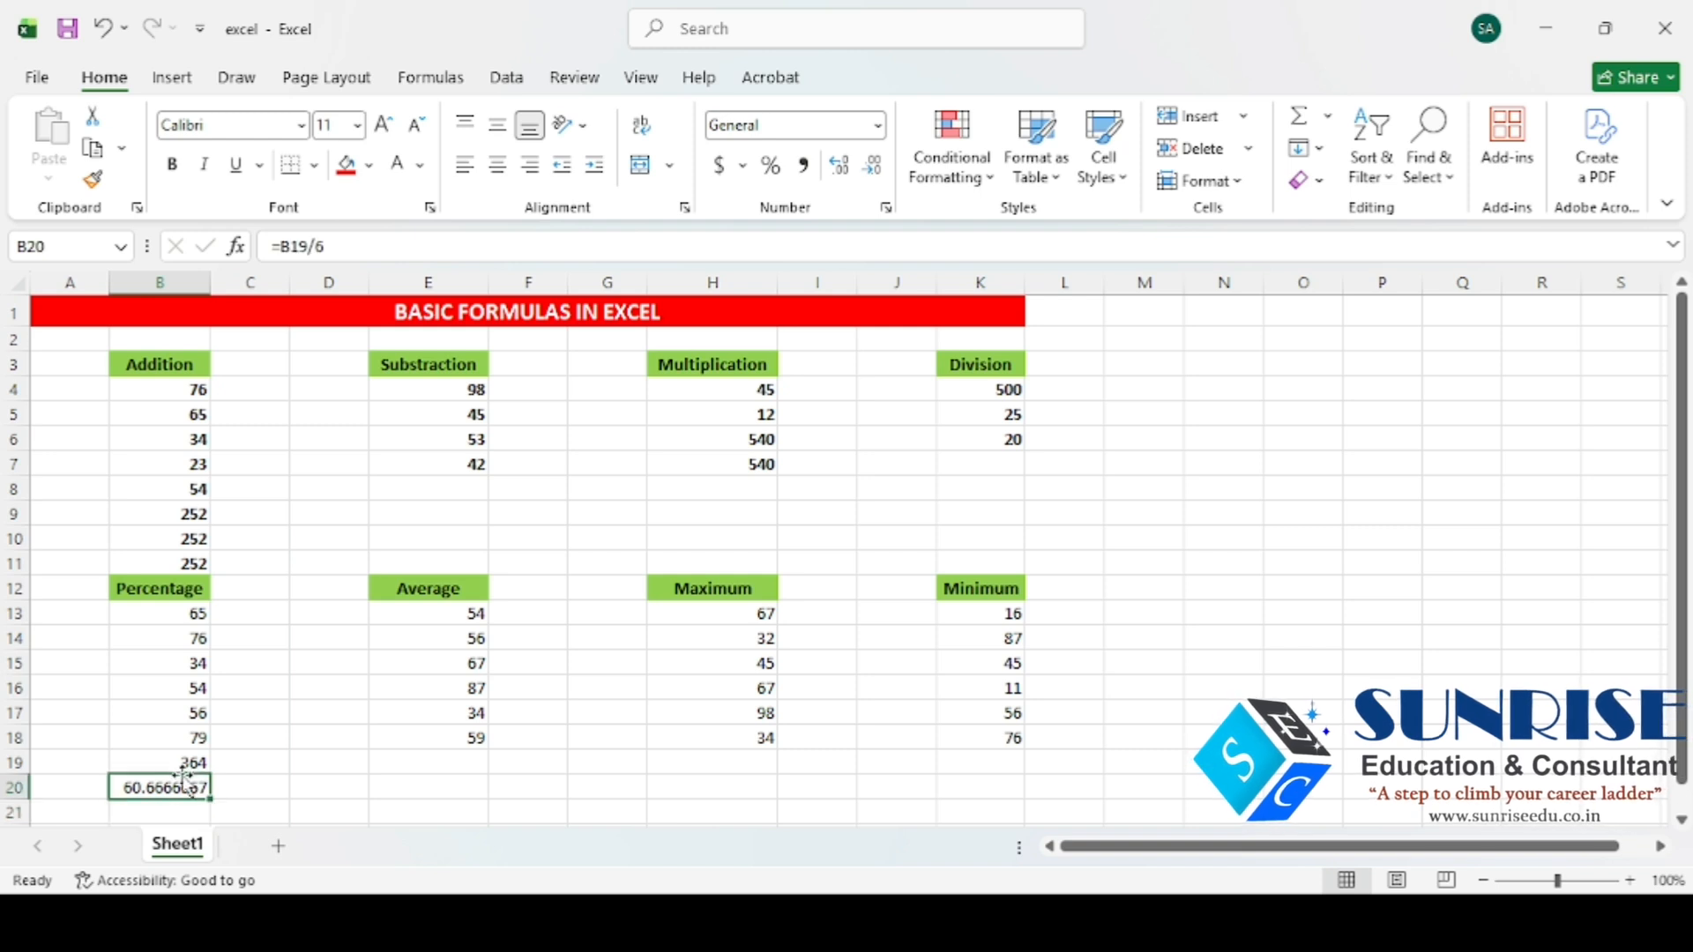
Step: Total the Average numbers E13:E18 in cell E19 with AutoSum
left_click(452, 764)
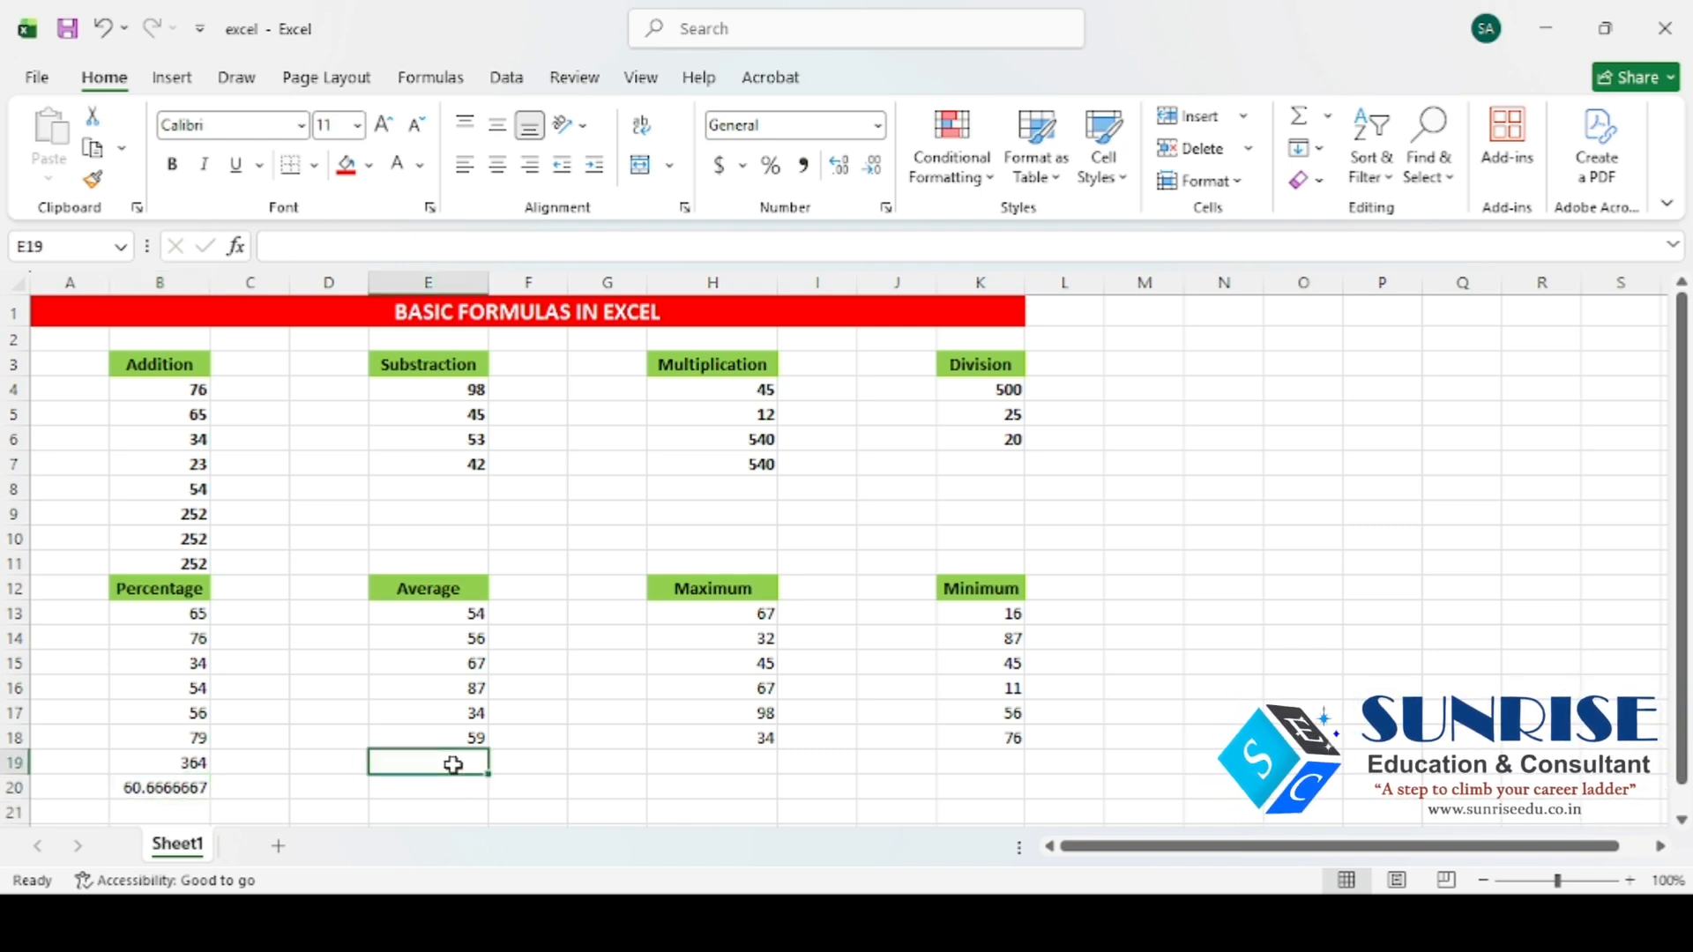
left_click(441, 617)
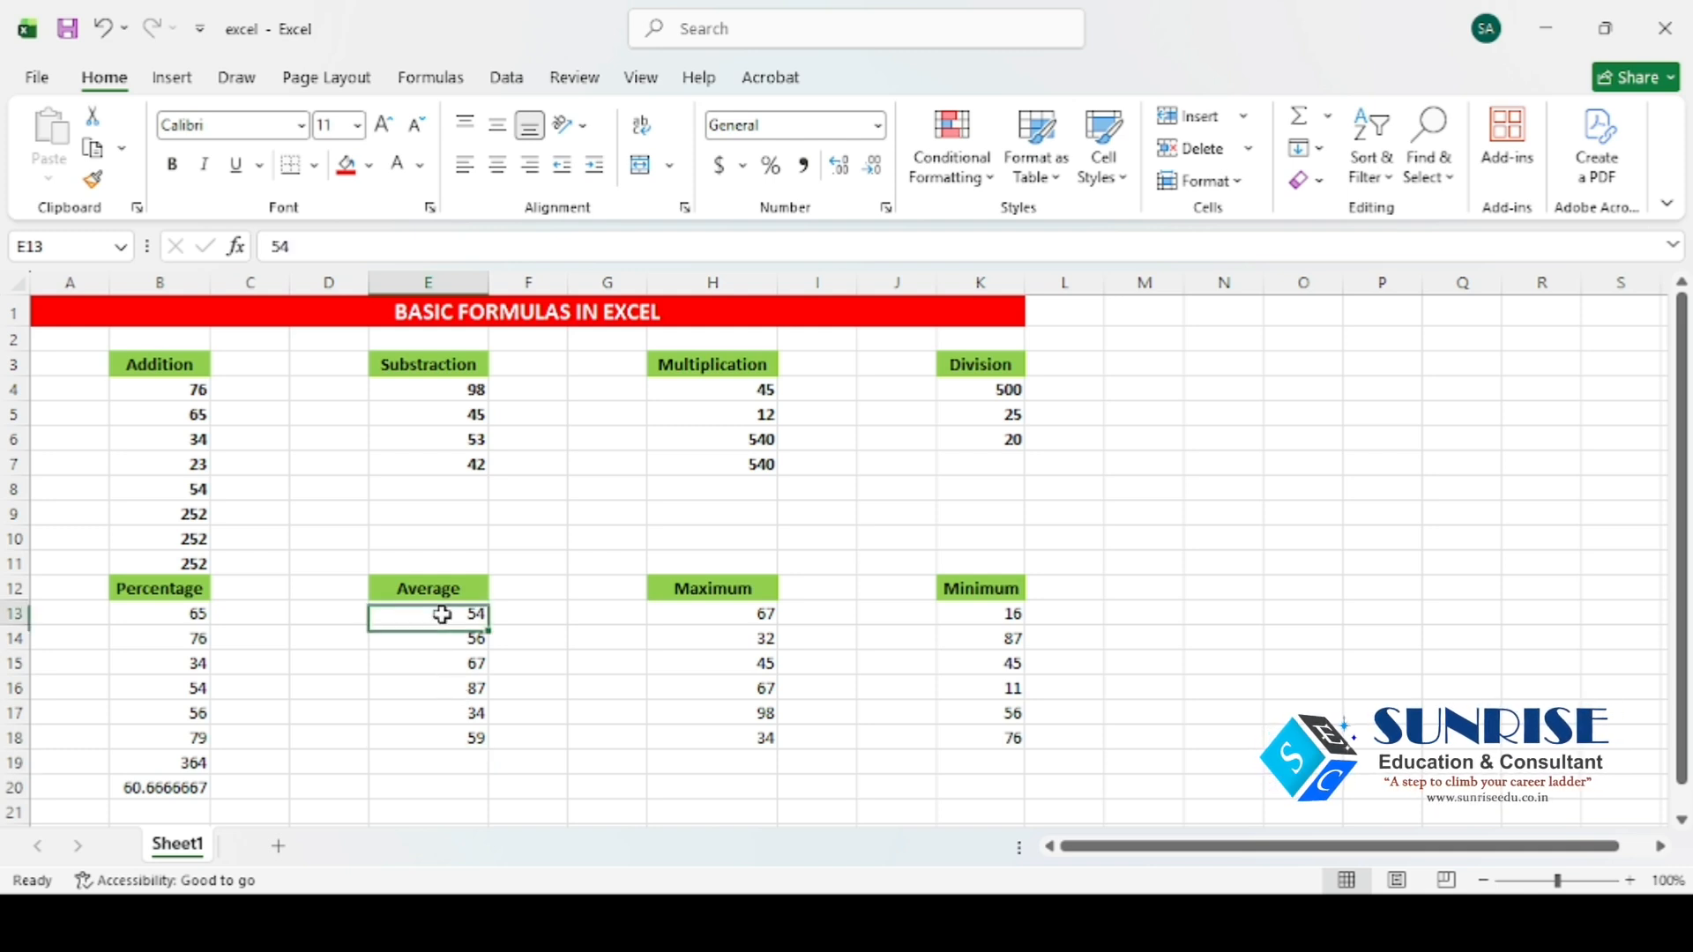
key("shift+Down")
key("shift+Down")
key("shift+Down")
key("shift+Down")
key("shift+Down")
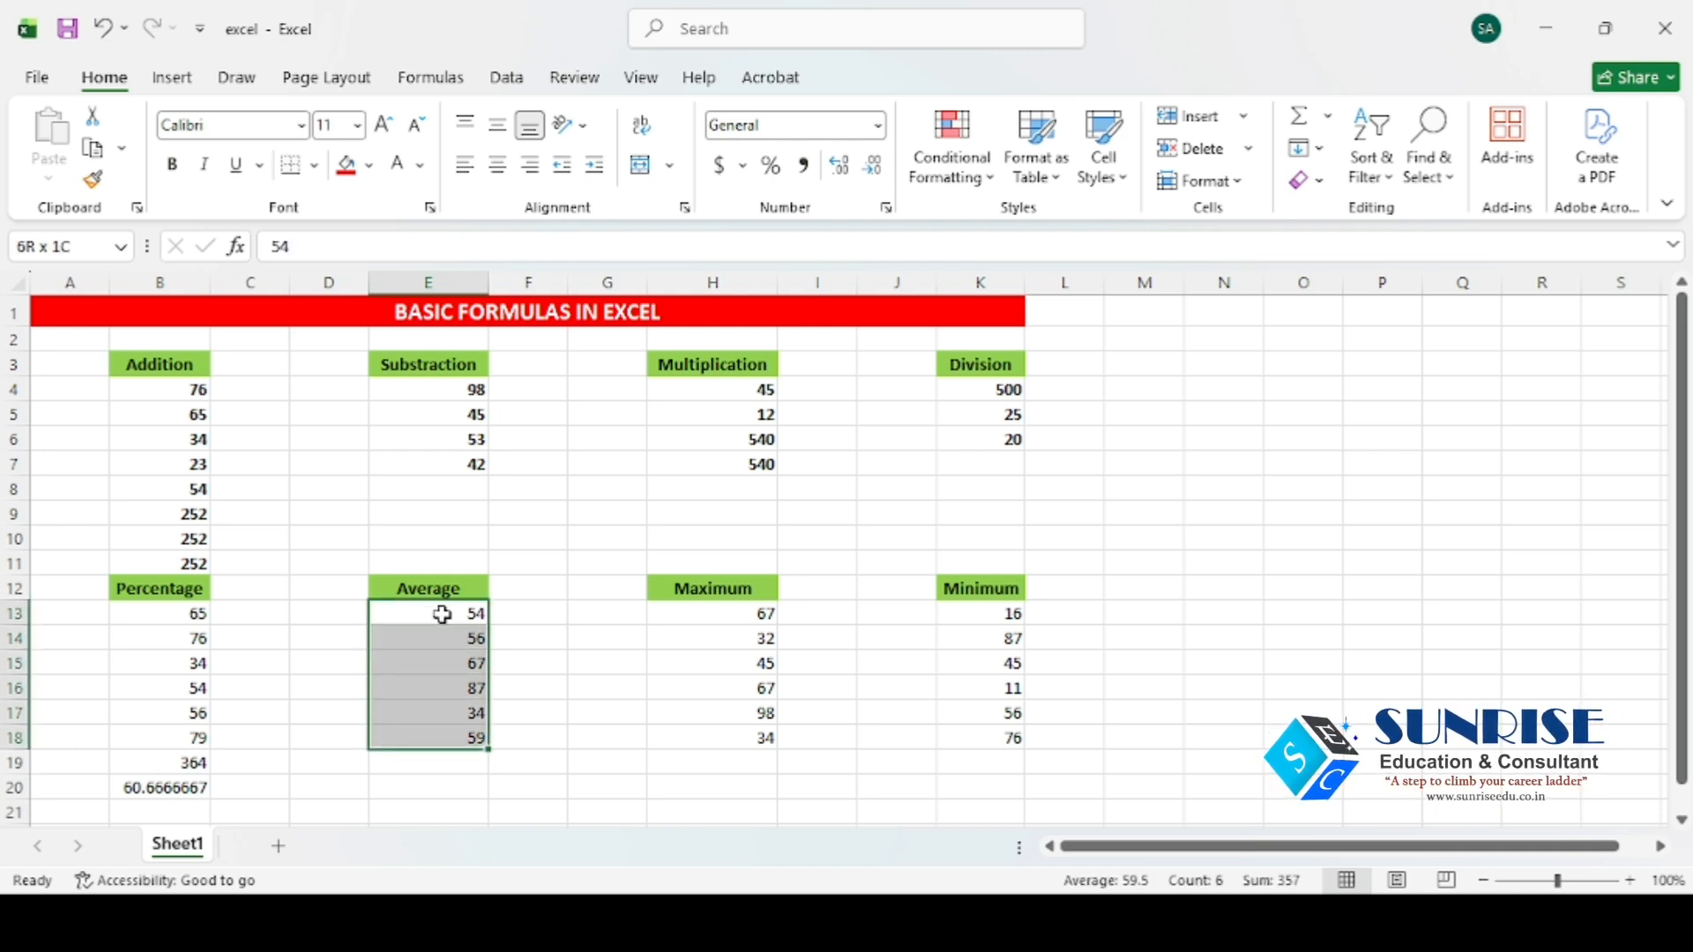
left_click(1298, 115)
Step: Calculate the average in cell E20 with the formula =E19/6 and check the entered formula
left_click(411, 784)
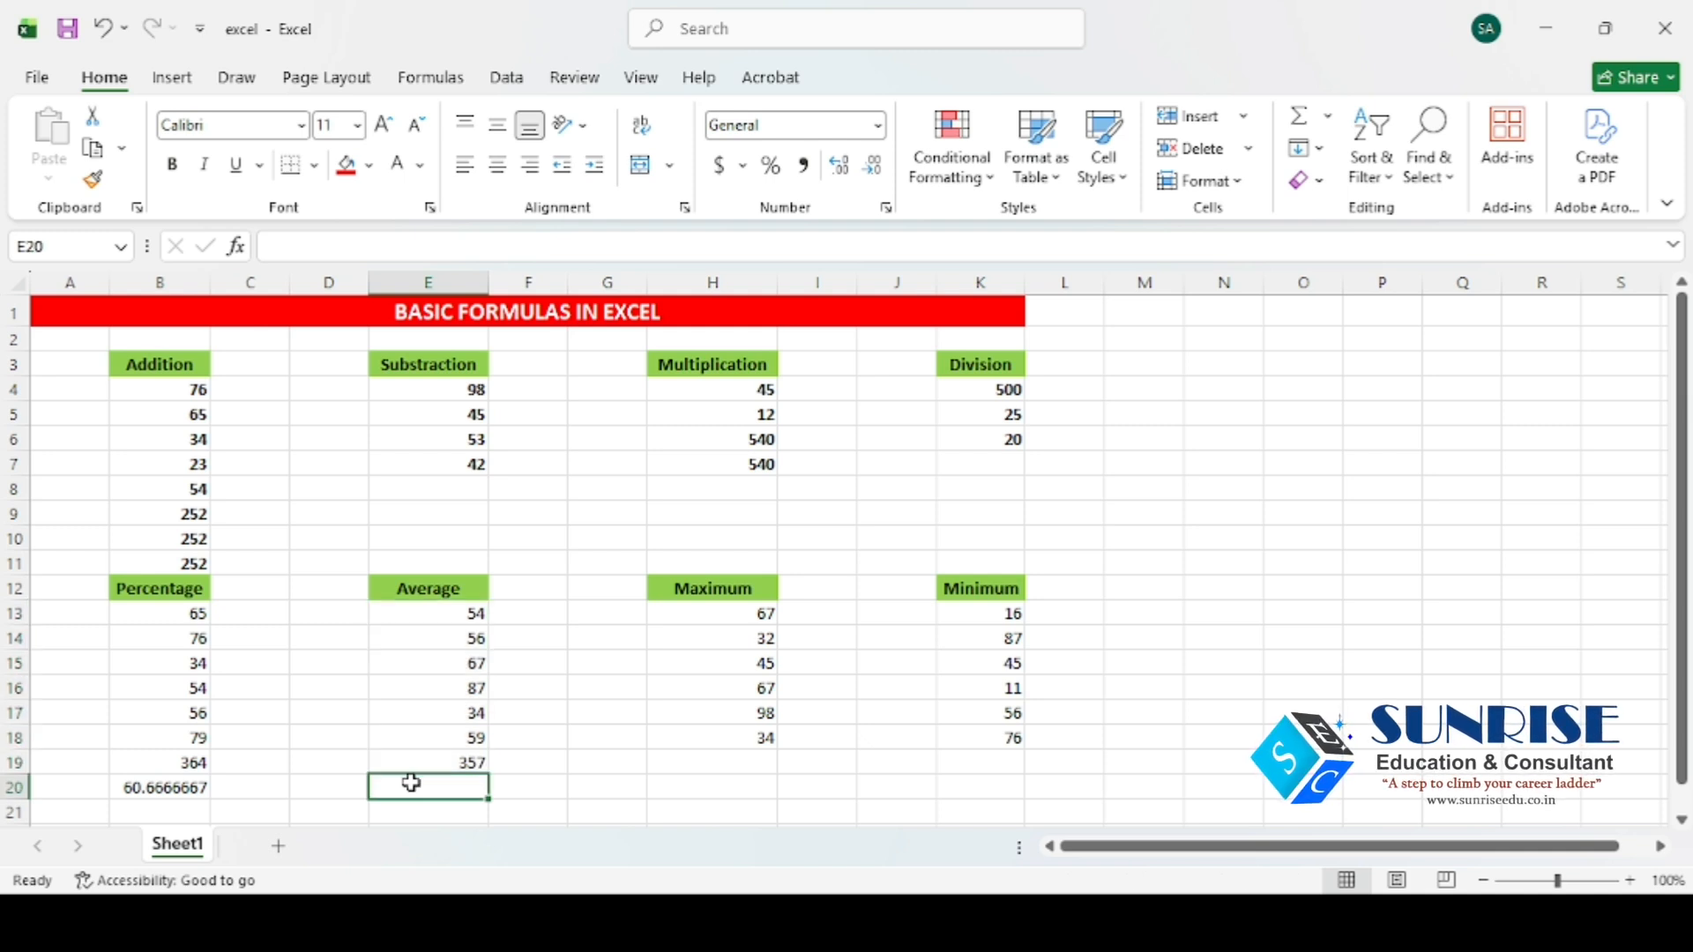
type("=")
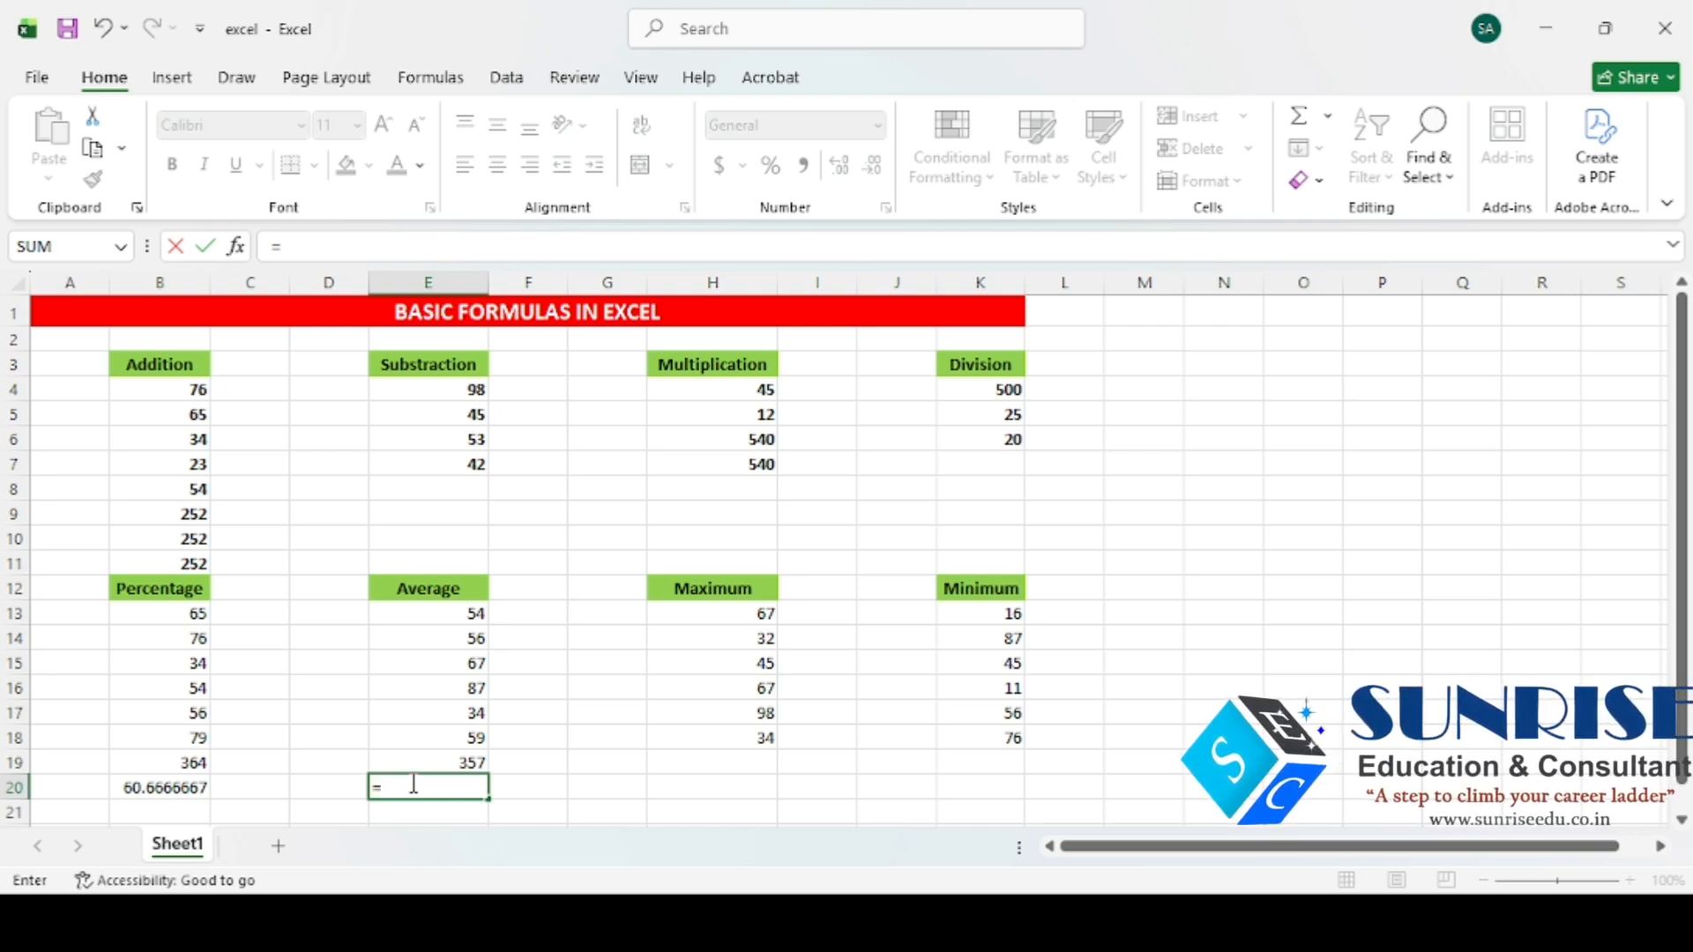
type("E1")
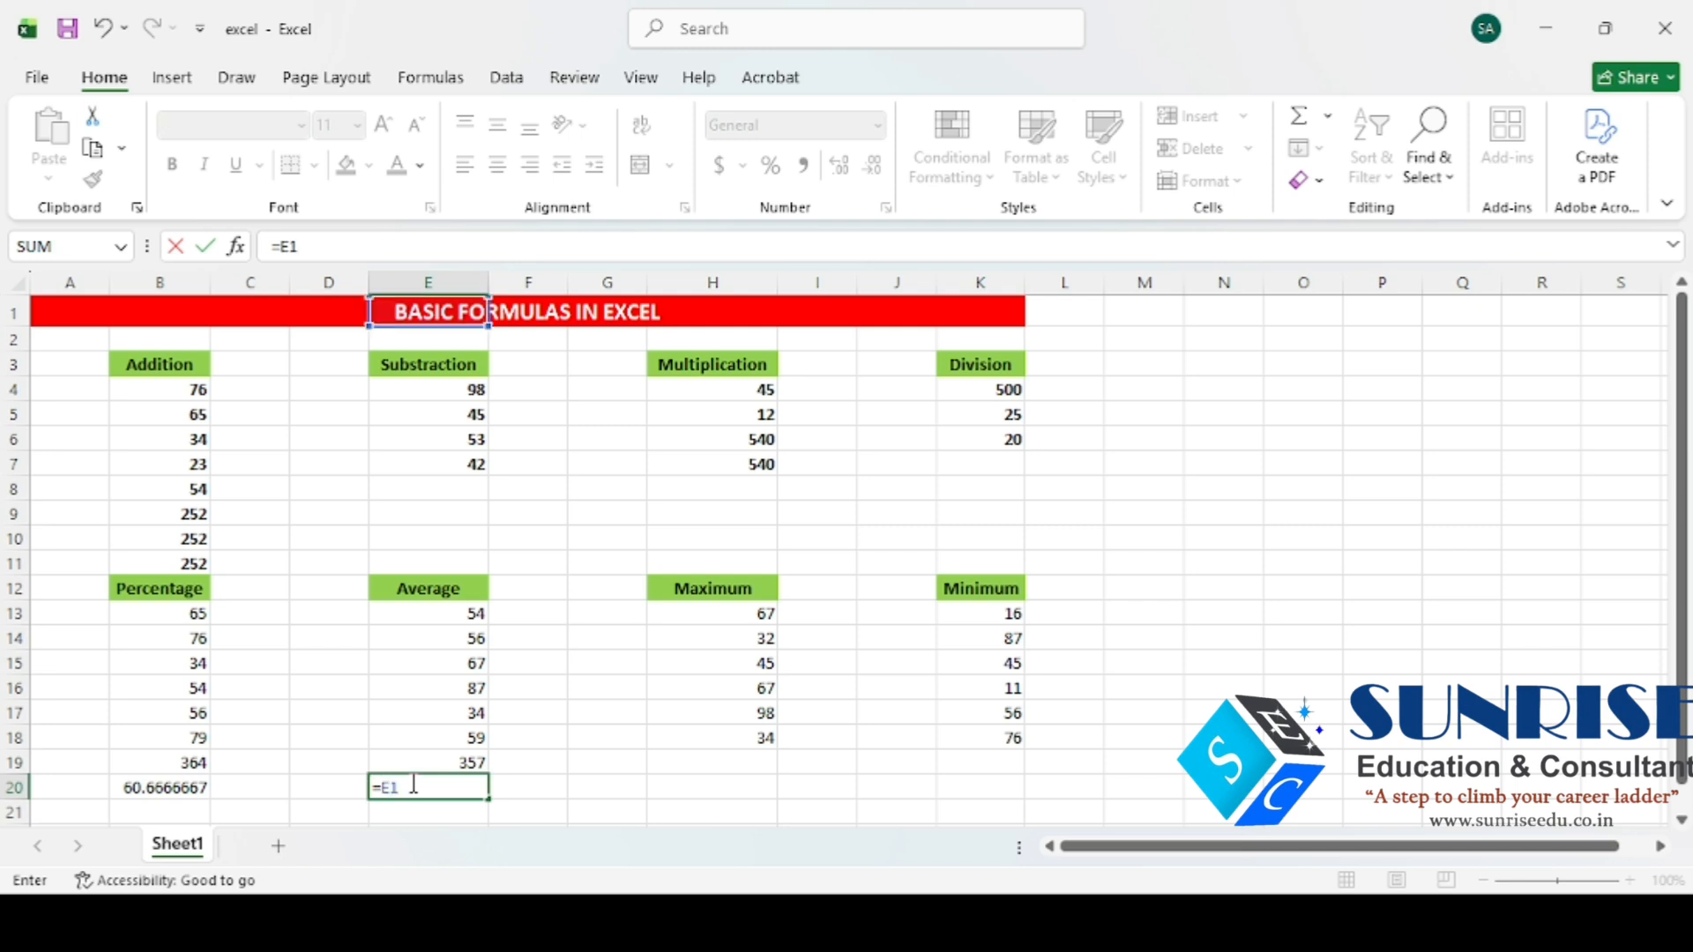
type("9/")
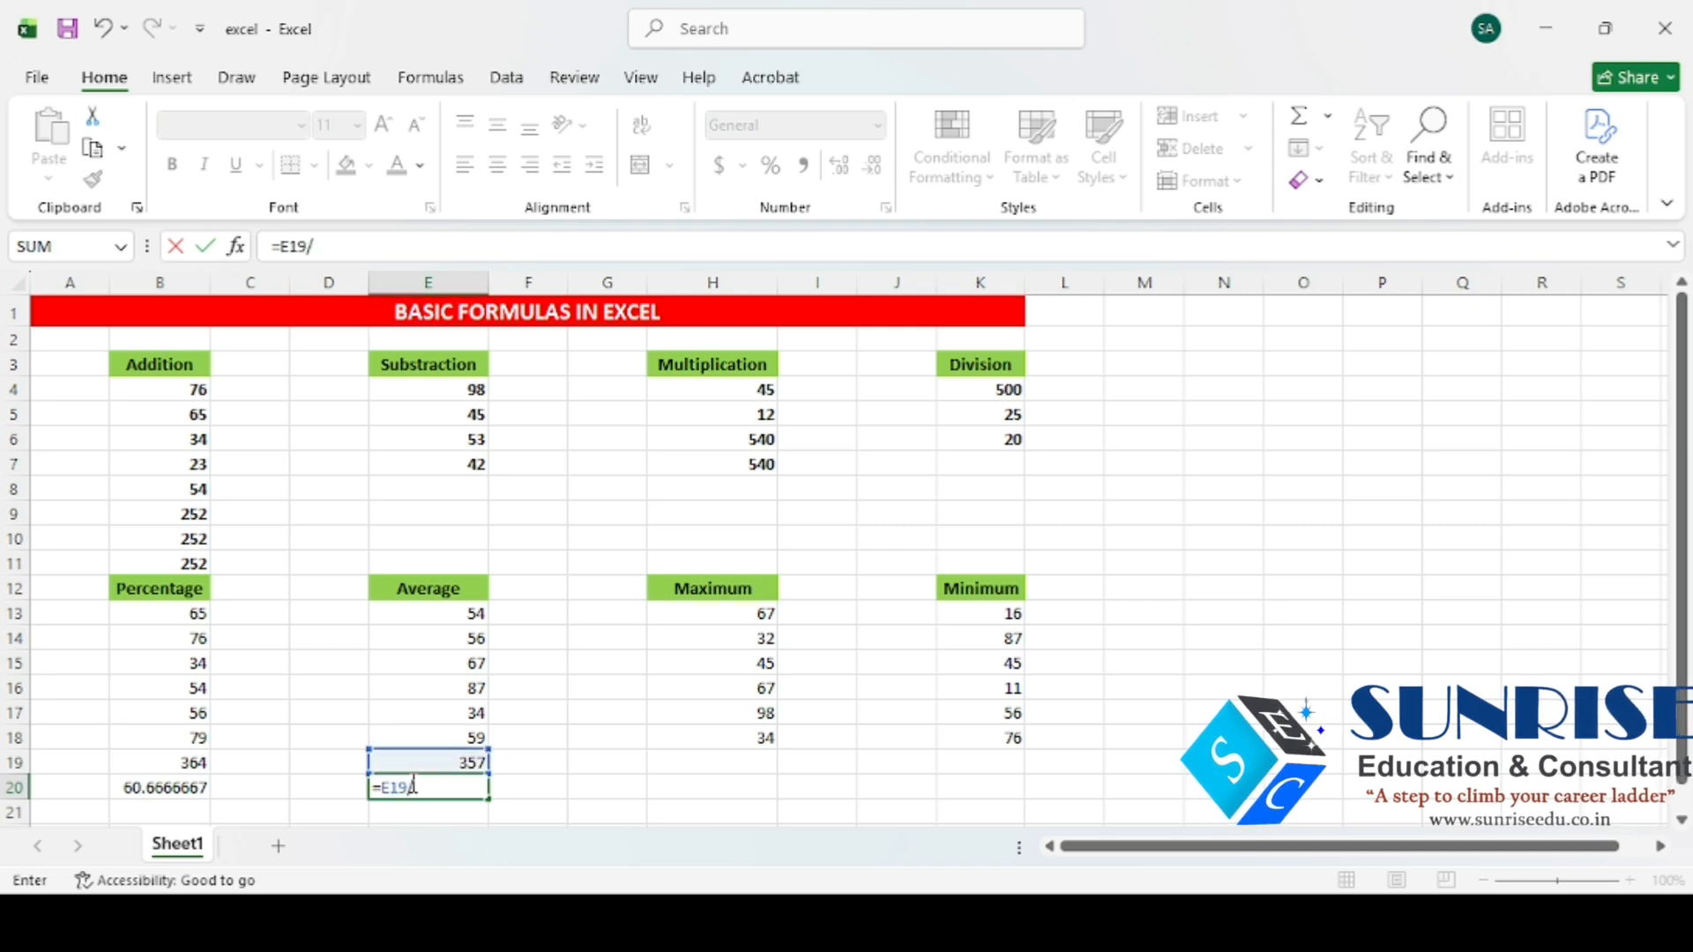
type("6")
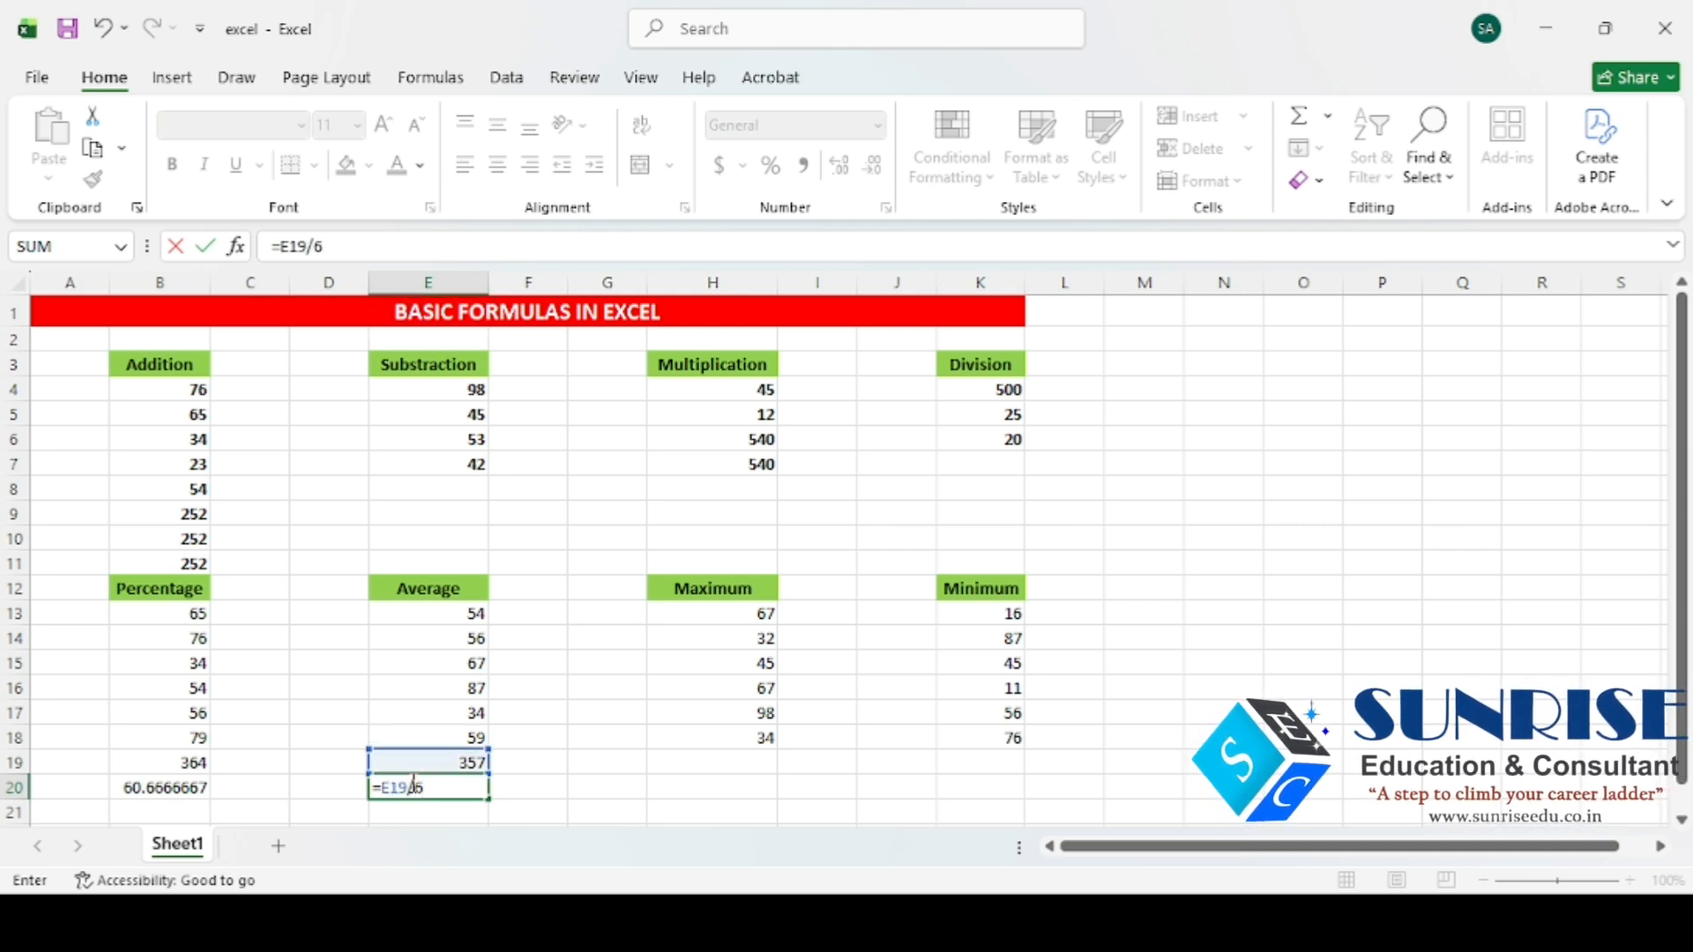
key("Return")
left_click(421, 782)
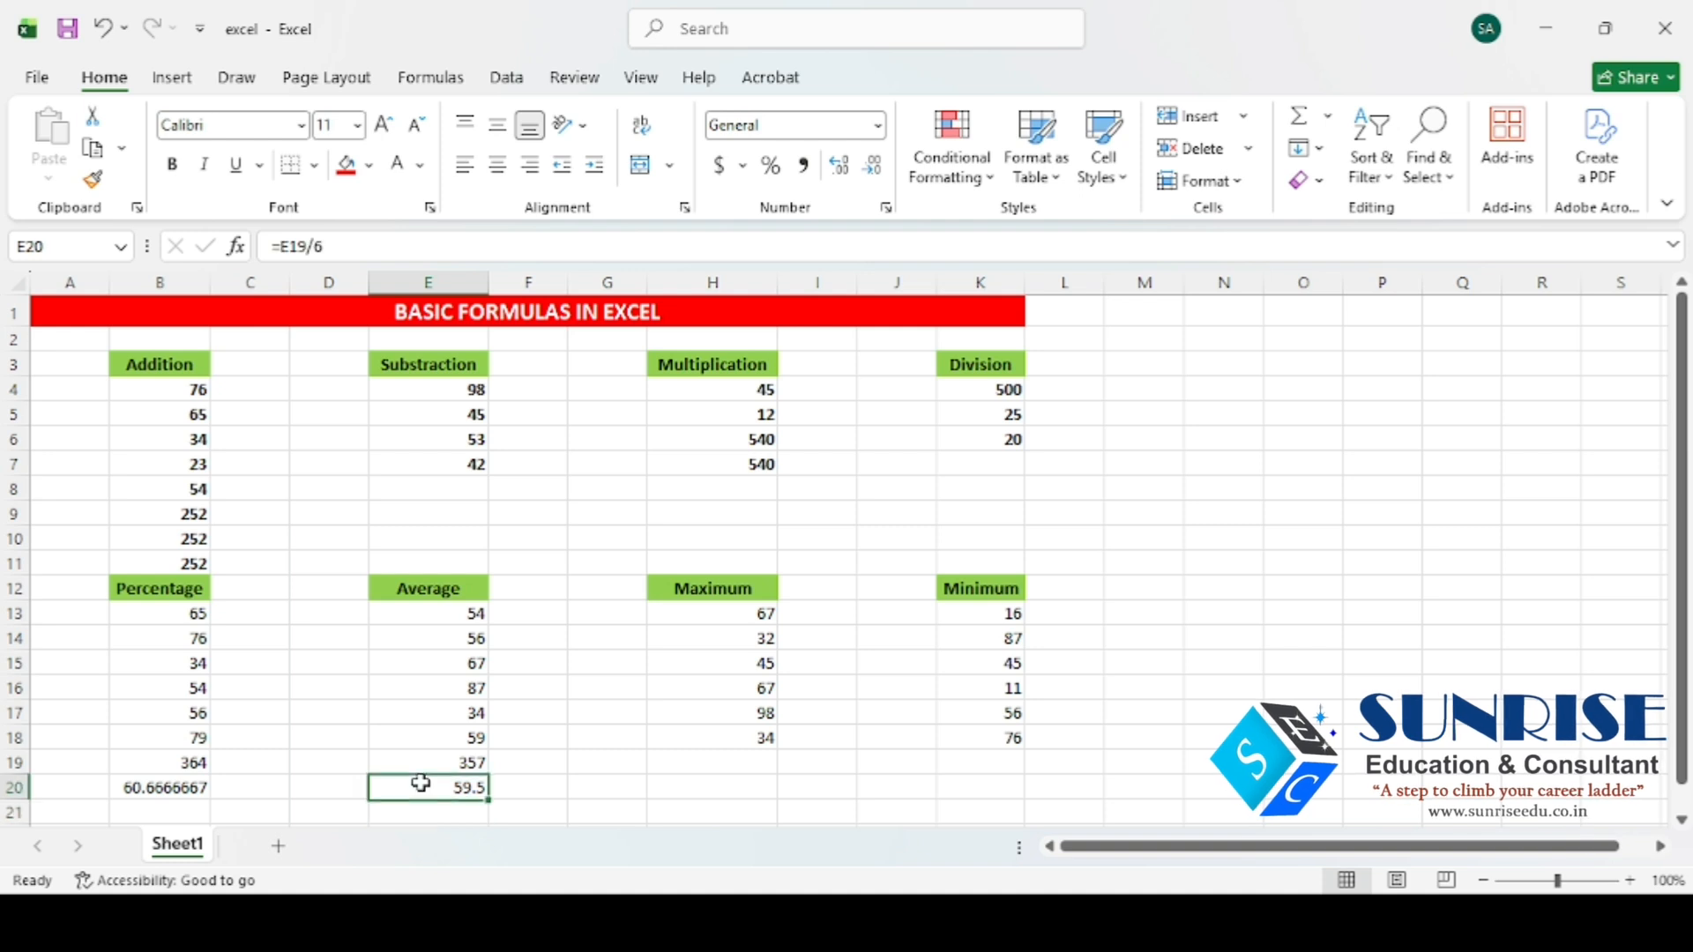
left_click(730, 788)
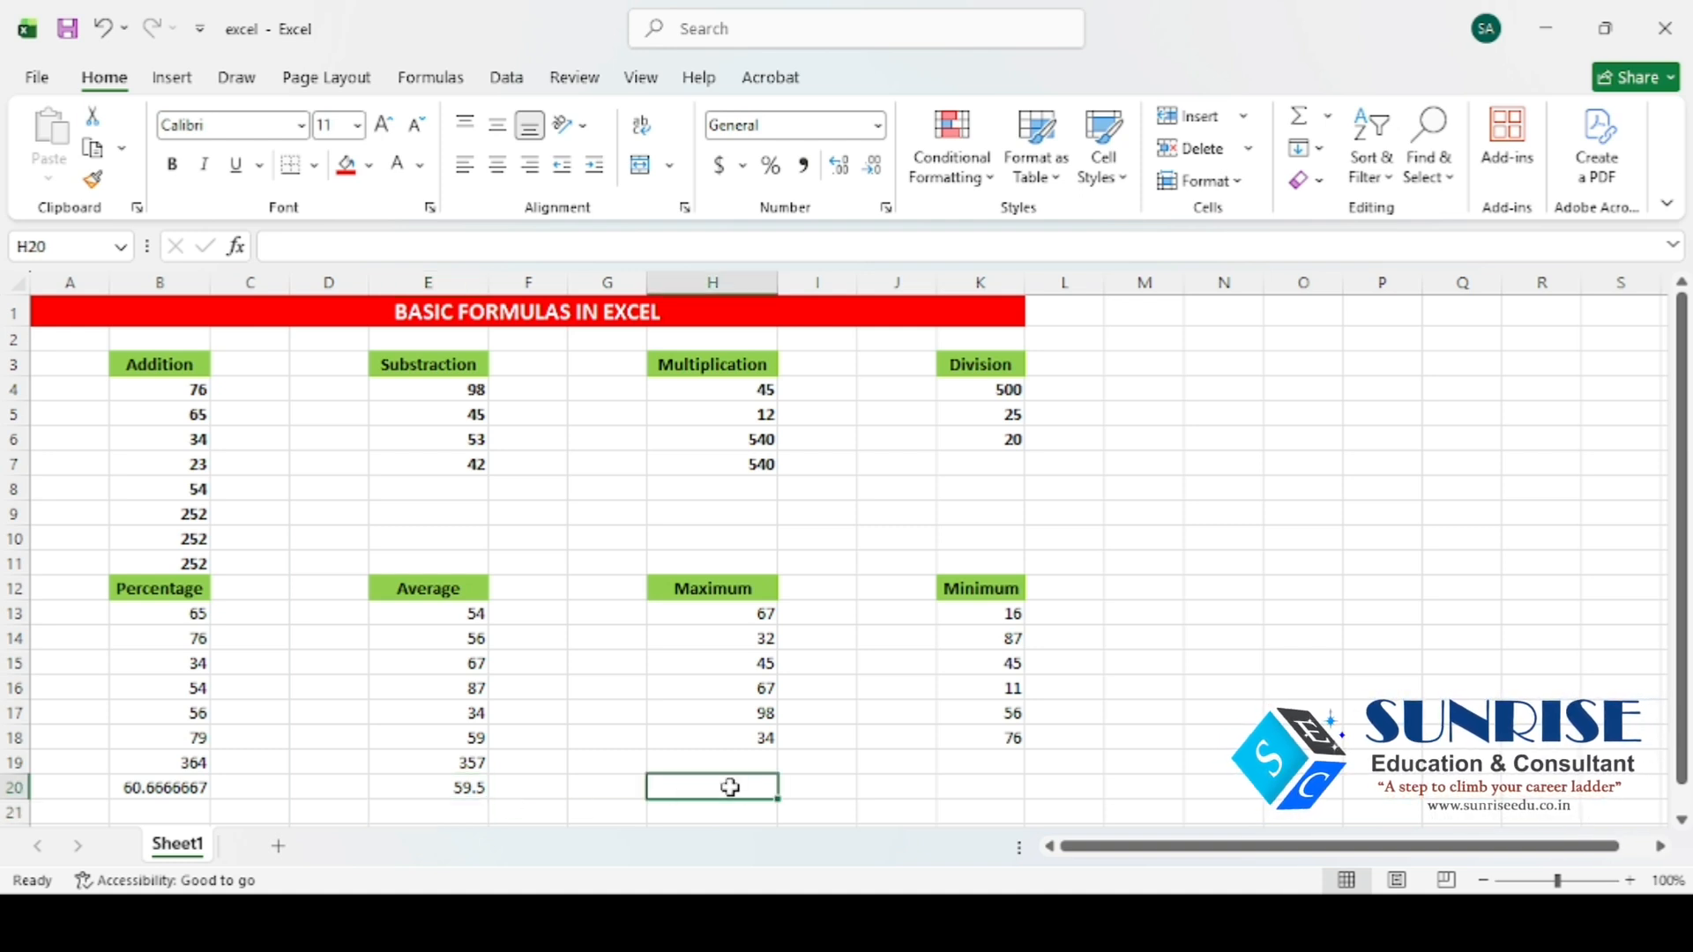
left_click(715, 590)
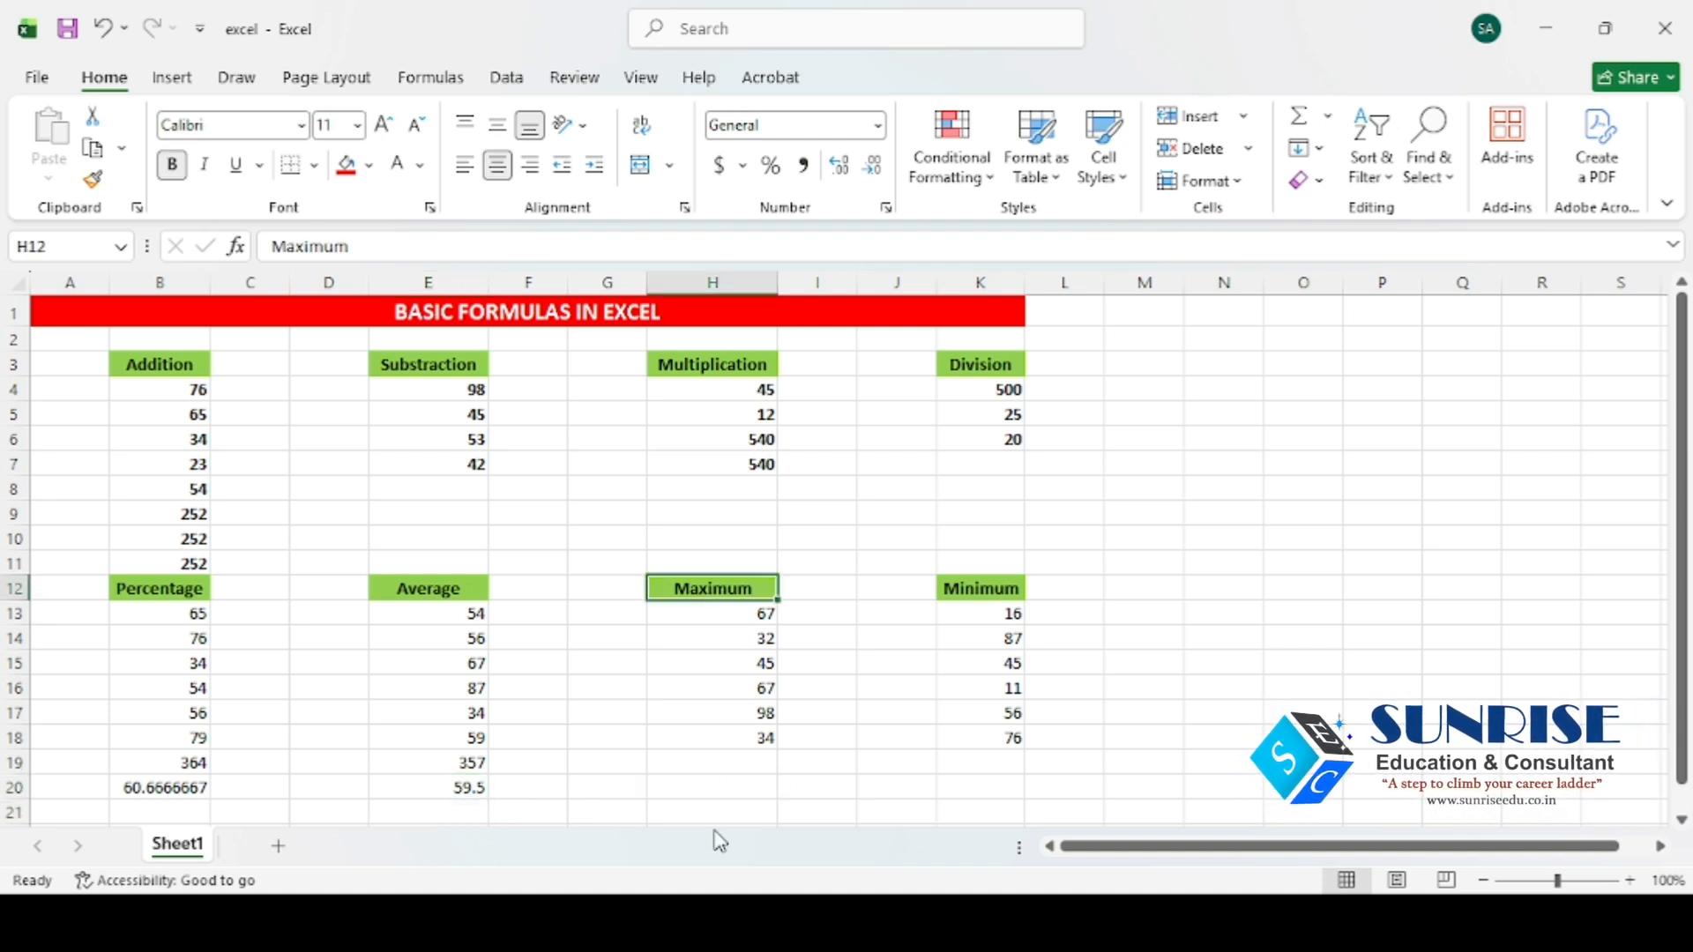
left_click(461, 790)
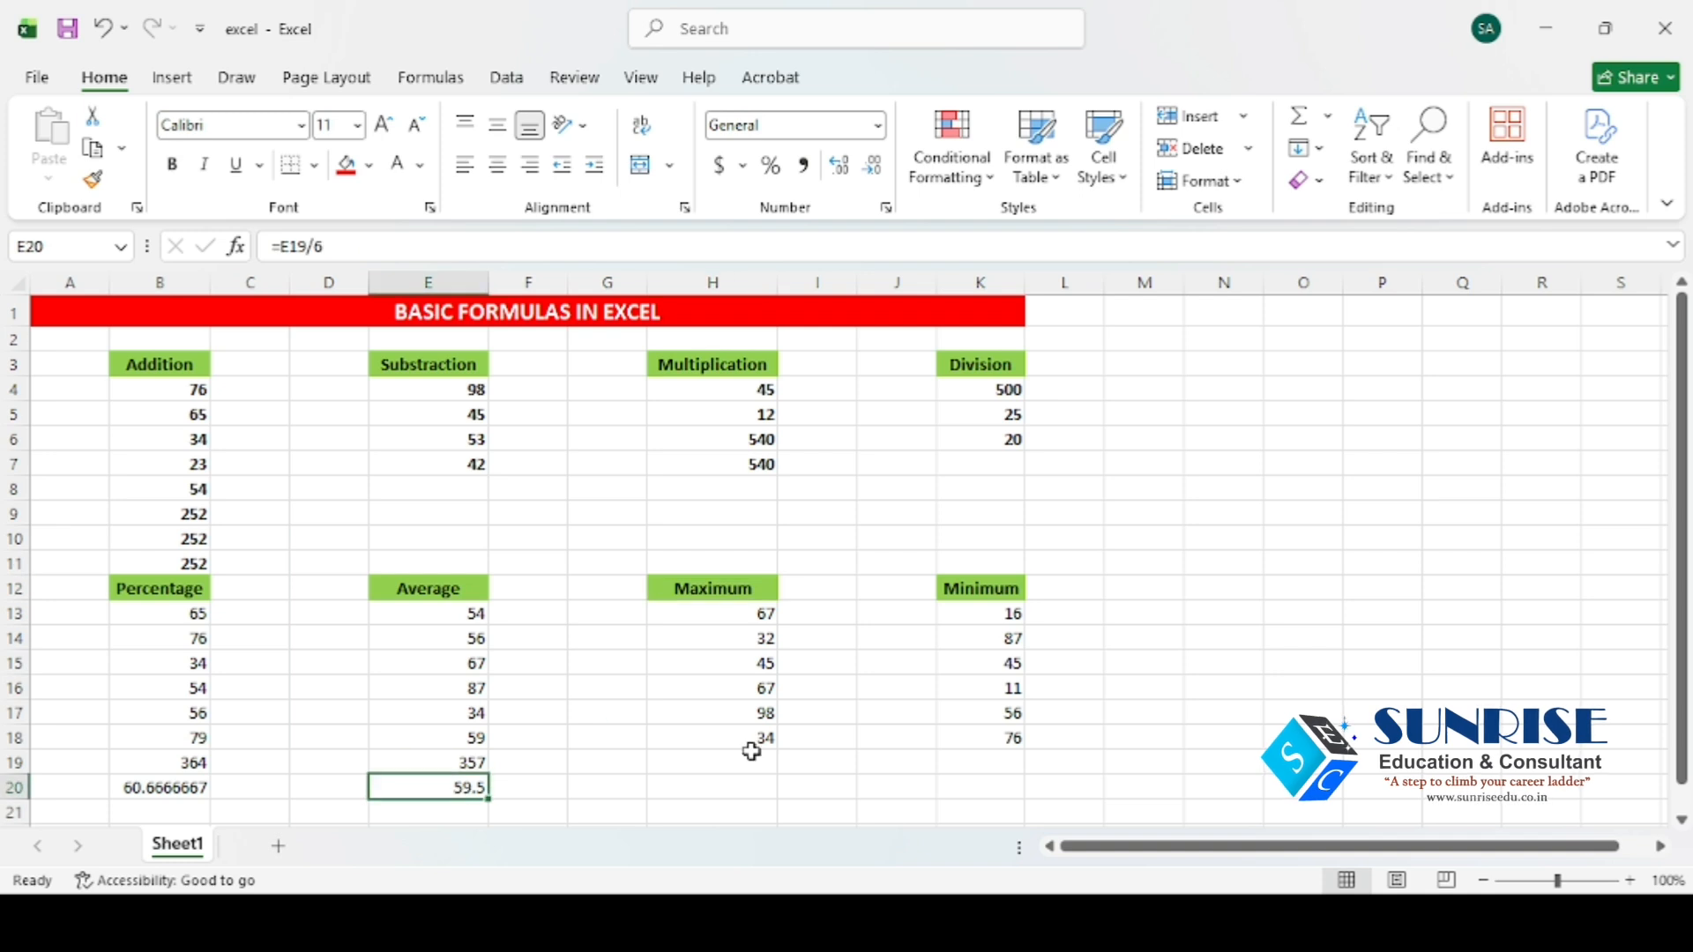
Step: Begin a MAX formula in cell H19 below the Maximum numbers
left_click(712, 760)
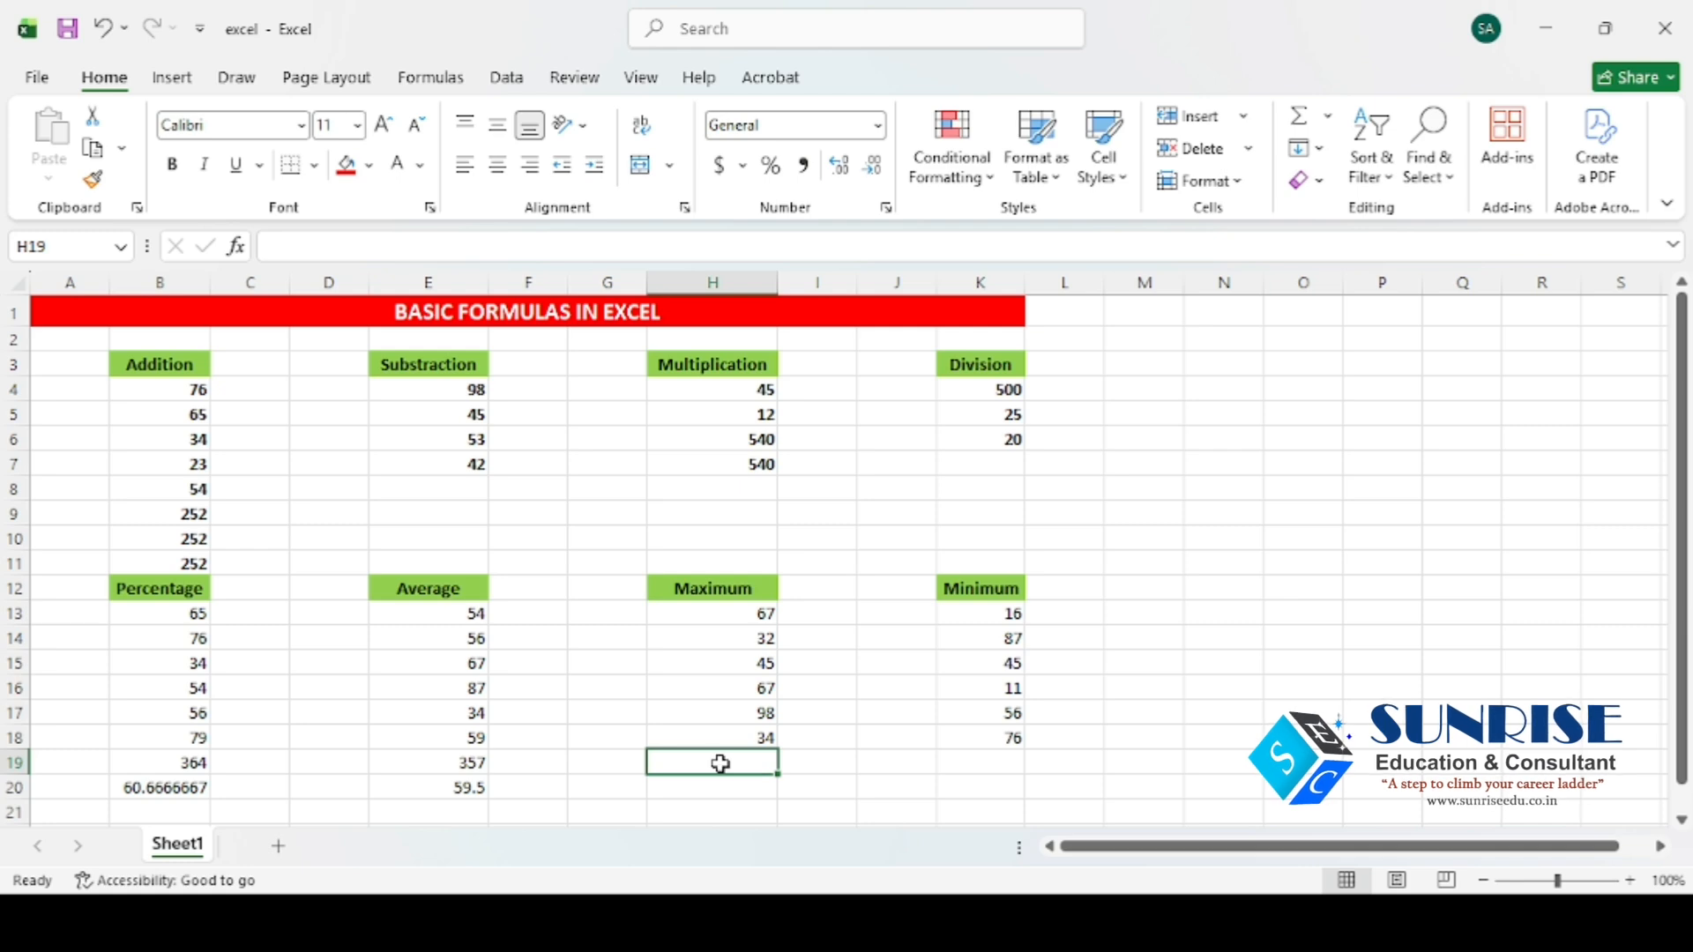
type("=MAX")
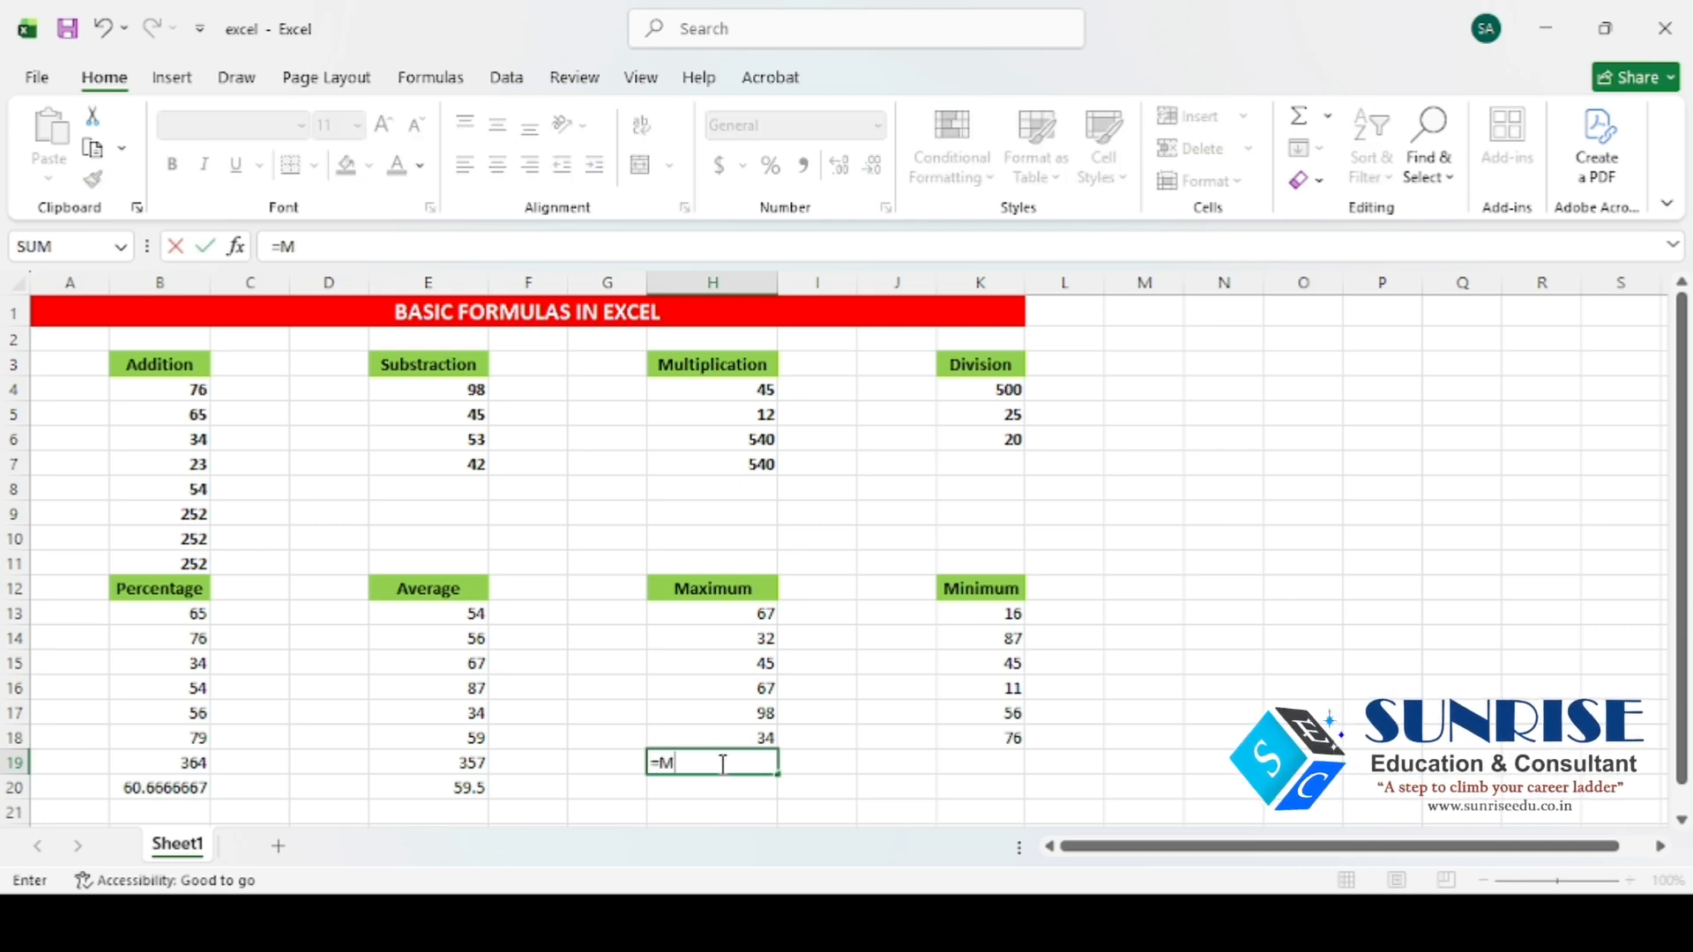